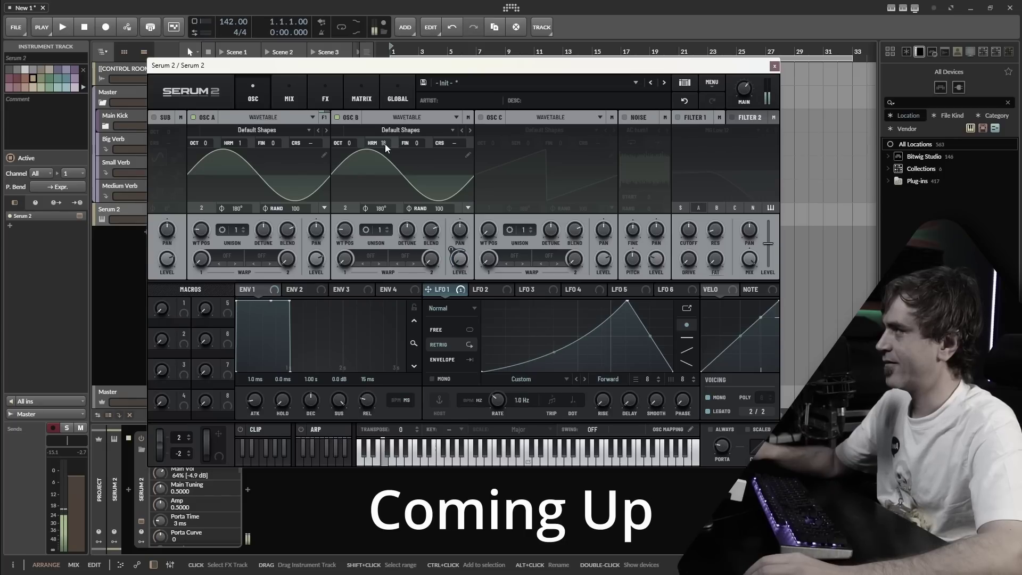
mouse_move(385, 144)
mouse_down()
mouse_move(389, 136)
mouse_move(385, 159)
mouse_move(385, 133)
mouse_move(385, 143)
mouse_up()
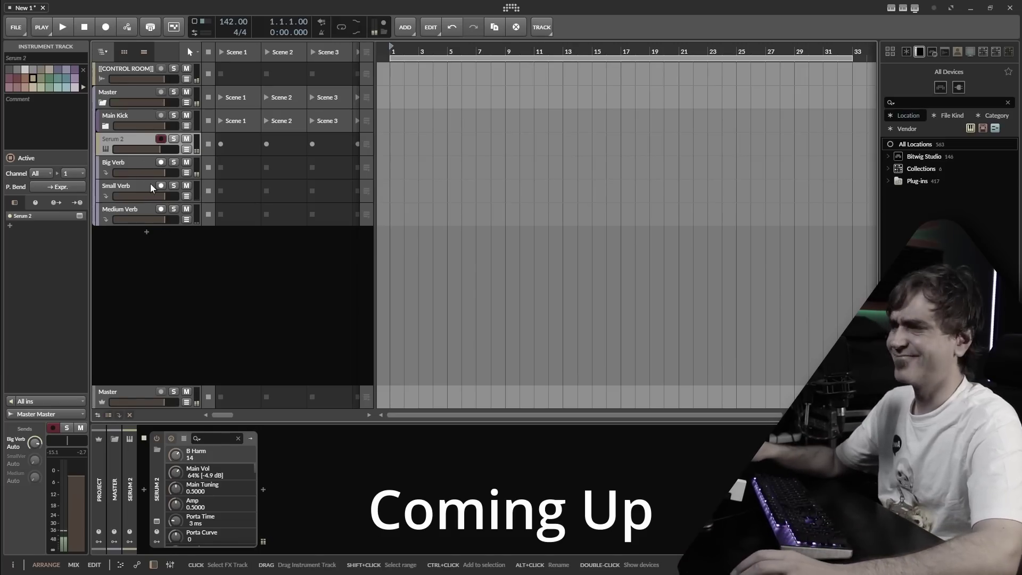
click(157, 520)
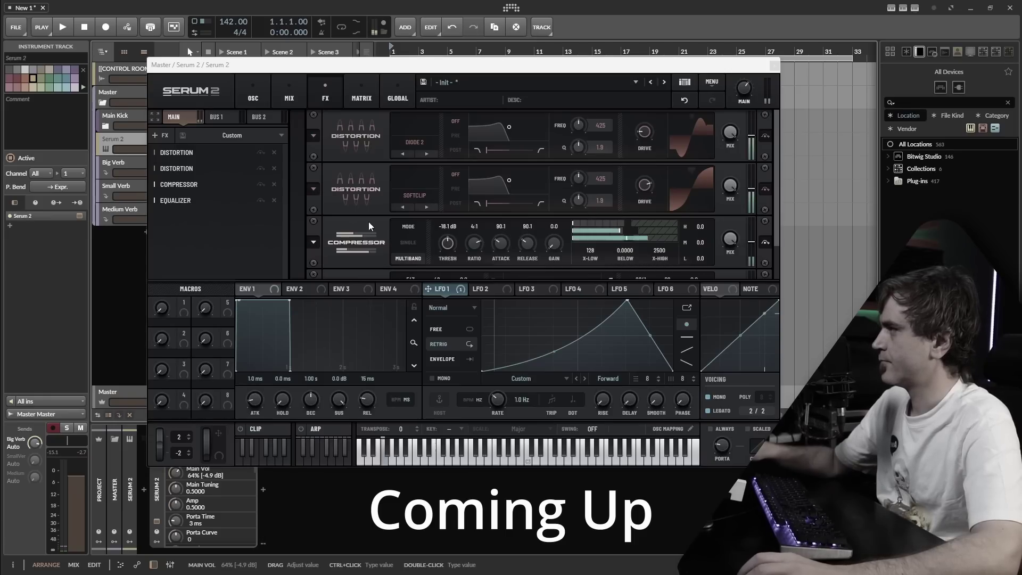
scroll(381, 229, down, 2)
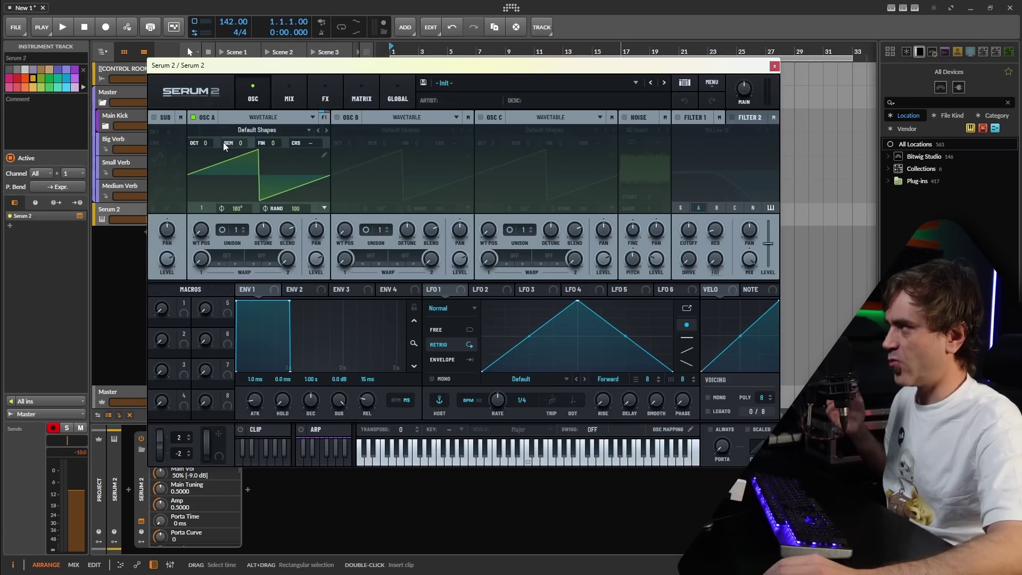
Step: Try oscillator A's octave at +4 and its coarse pitch at 64.00, resetting each to its default
drag(206, 142, 231, 84)
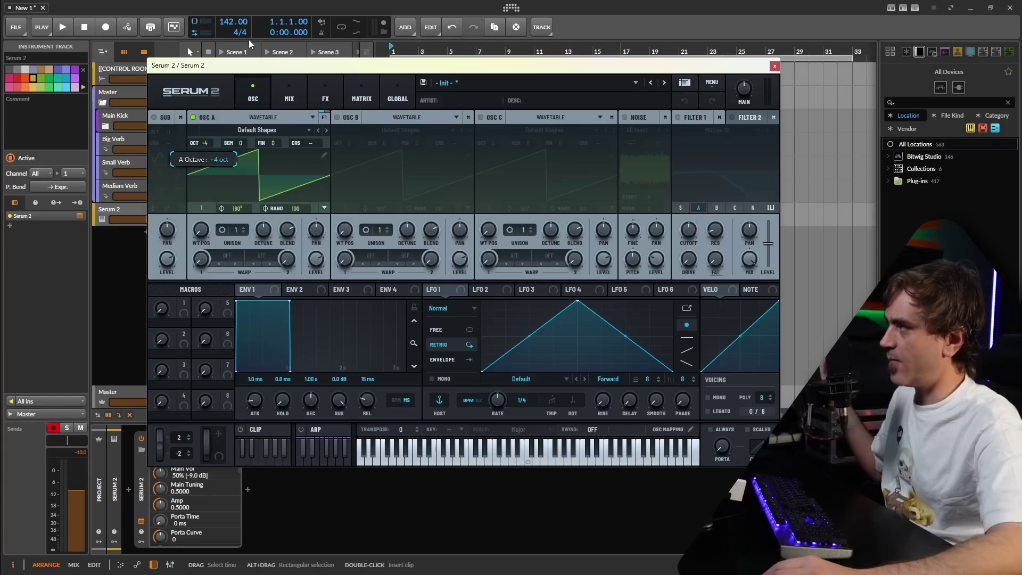
drag(248, 39, 242, 181)
drag(323, 138, 342, 74)
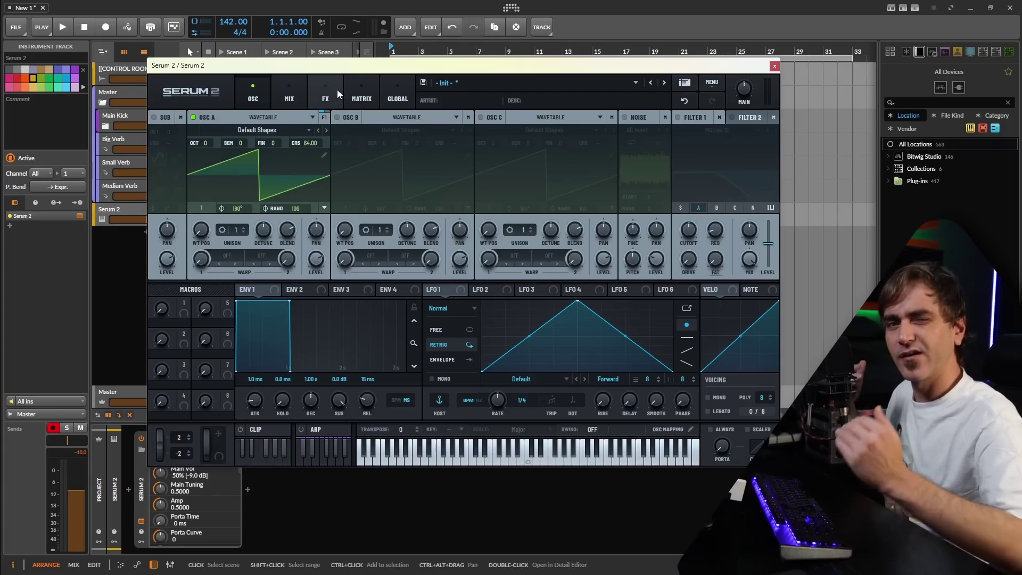
double_click(308, 145)
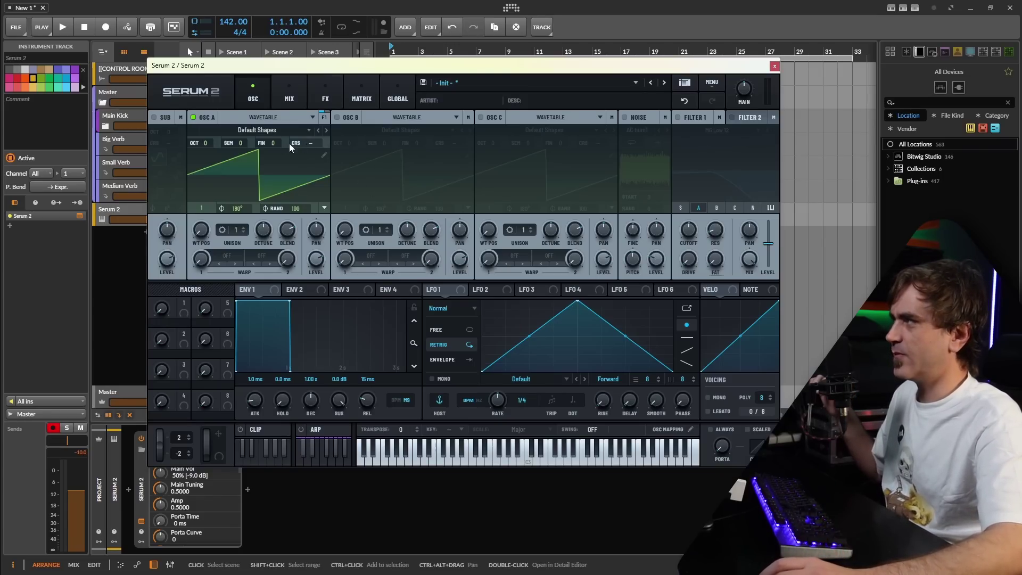
Step: Switch oscillator A's pitch mode from semitones to Harmonics and test the harmonic value
right_click(219, 142)
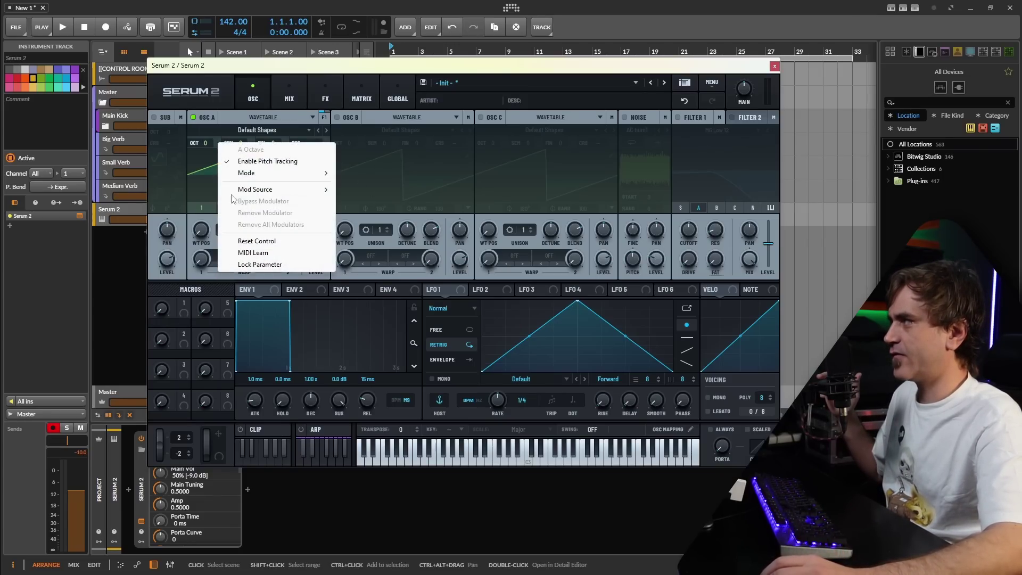
mouse_move(273, 178)
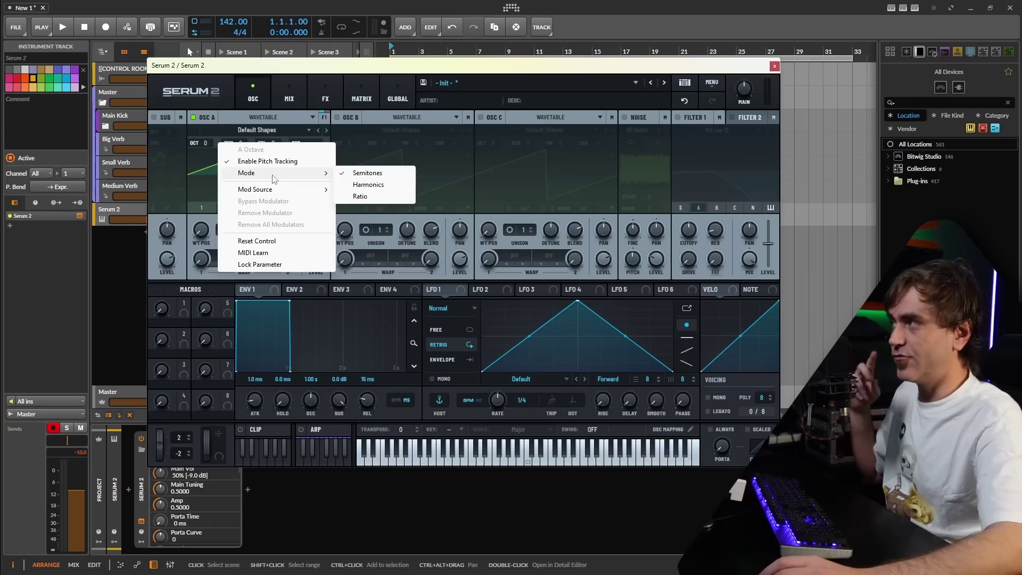
click(372, 184)
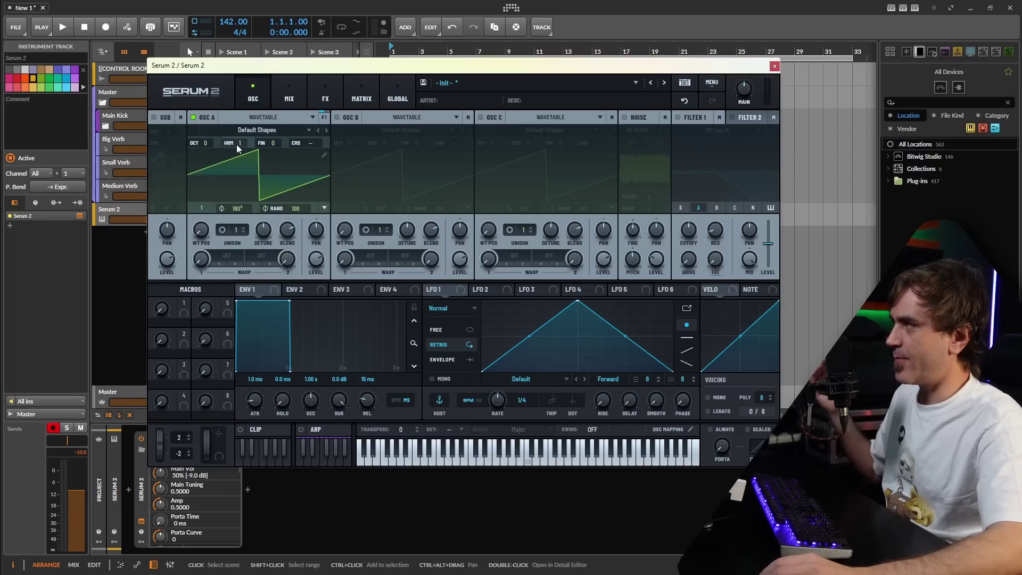
scroll(239, 143, up, 5)
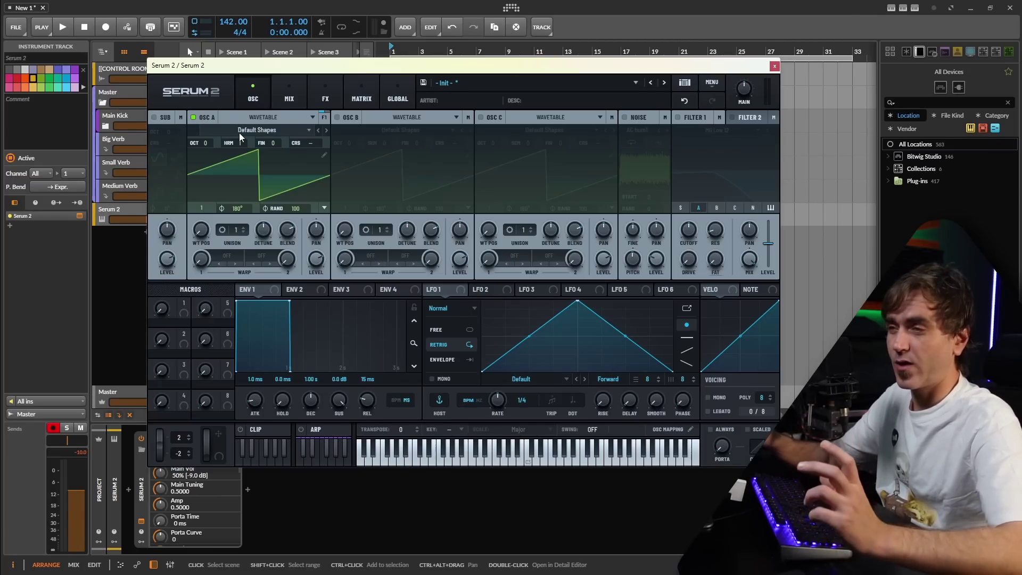
Step: Set oscillator A's wavetable position to 2 for a sine, and enable oscillator B with the same position
drag(201, 229, 199, 181)
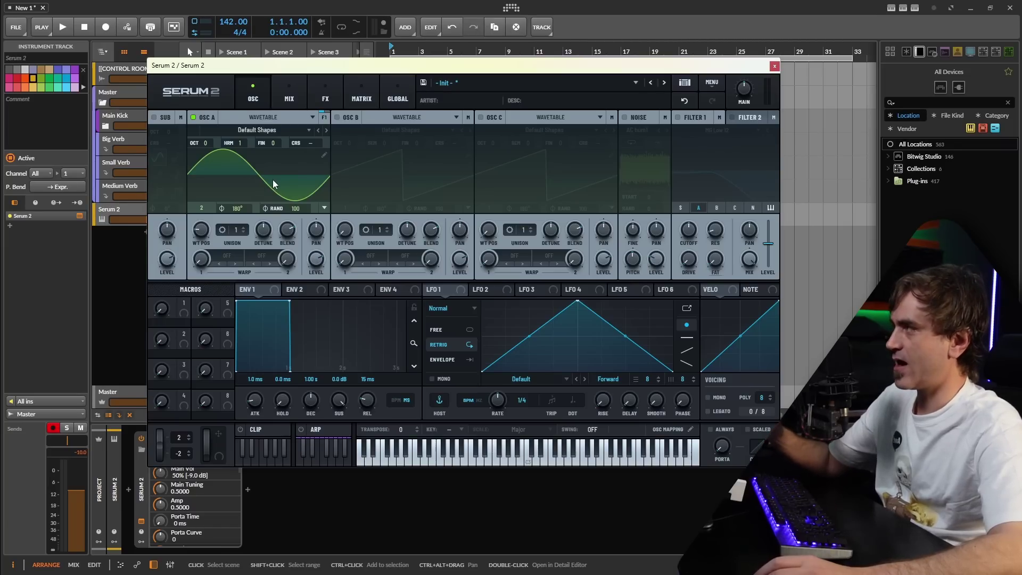
click(337, 118)
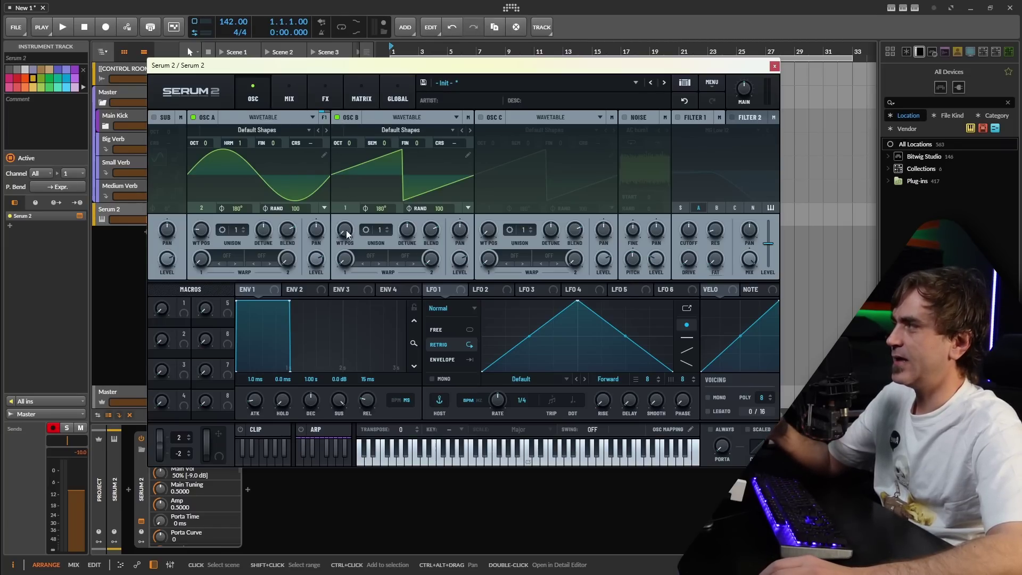
drag(346, 234, 350, 215)
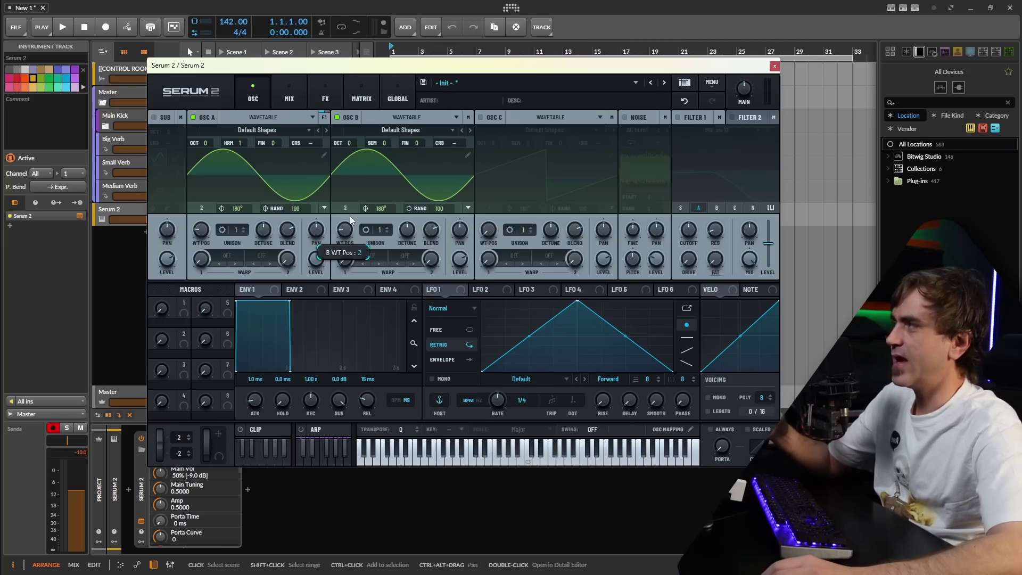
Step: Try drawing a single high harmonic into frame 2 of oscillator B's wavetable
click(468, 155)
drag(267, 138, 267, 91)
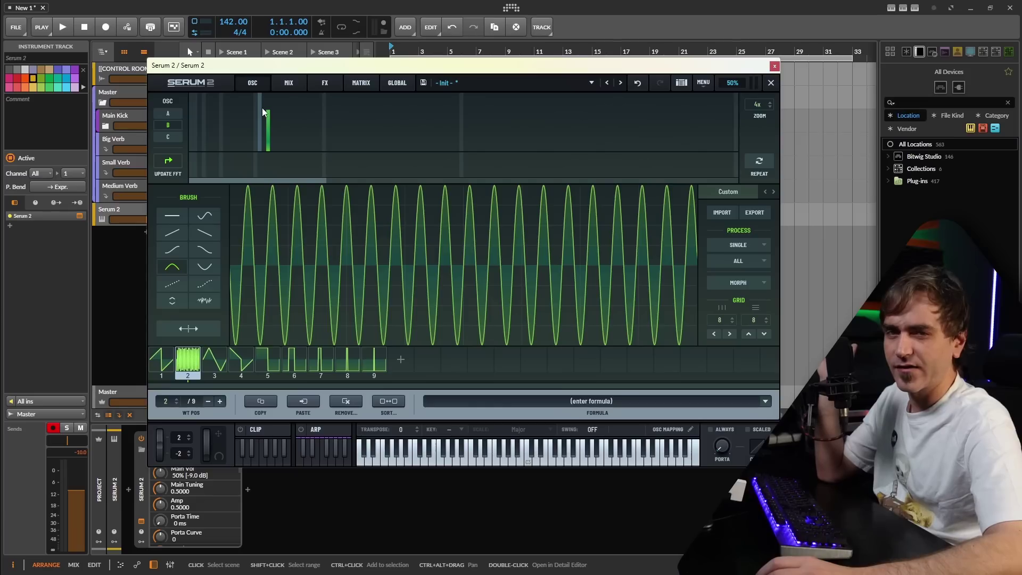
click(771, 83)
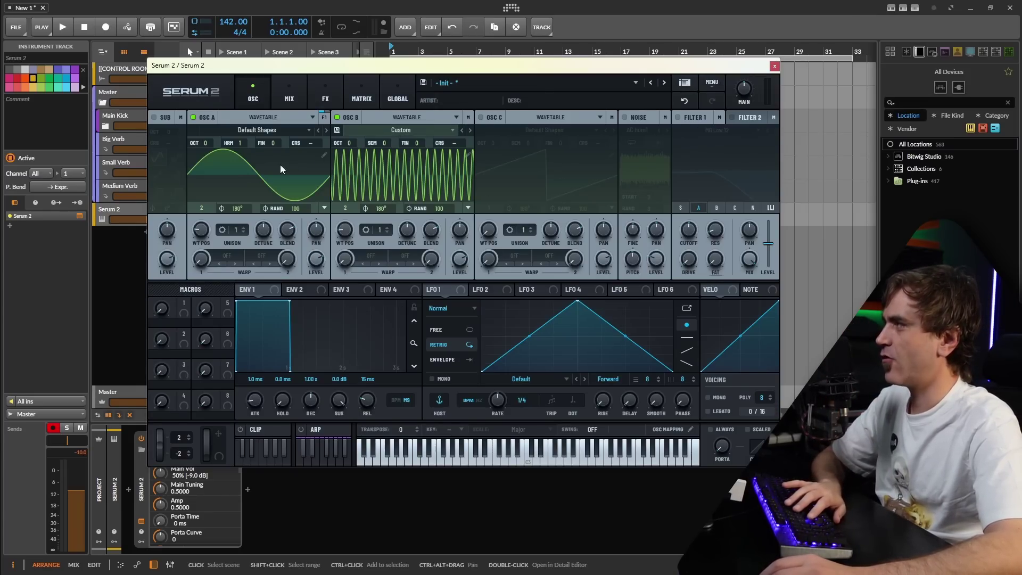
Step: Restore oscillator B to the Default Shapes sine in Harmonics mode and set its harmonic to 12
click(411, 116)
click(379, 145)
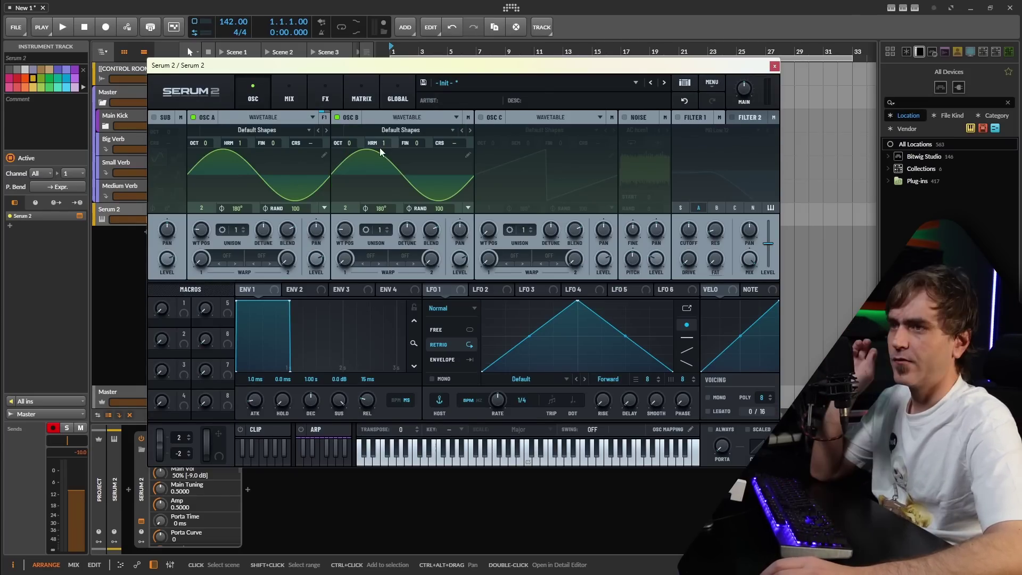
drag(384, 147, 391, 133)
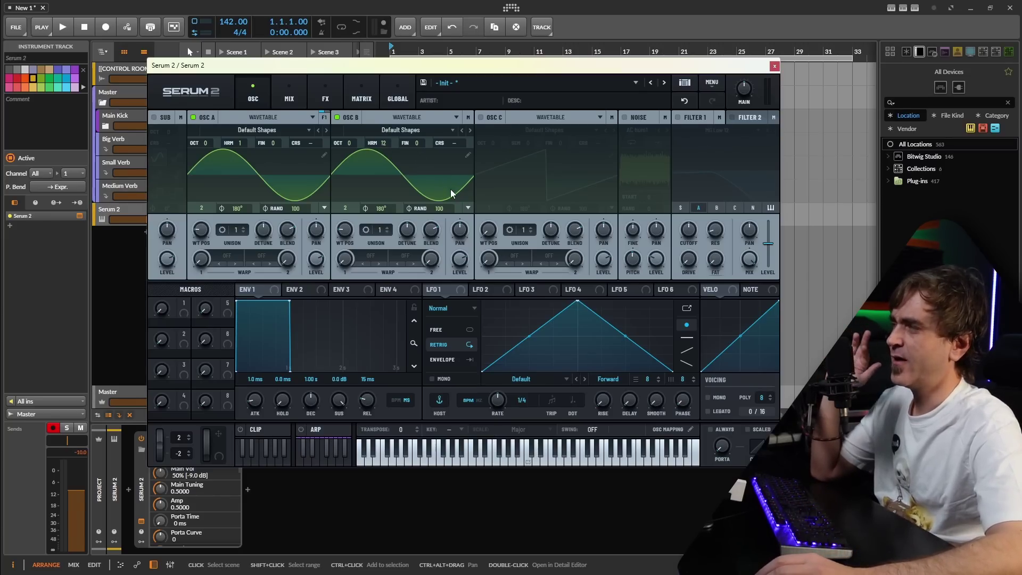
mouse_move(465, 262)
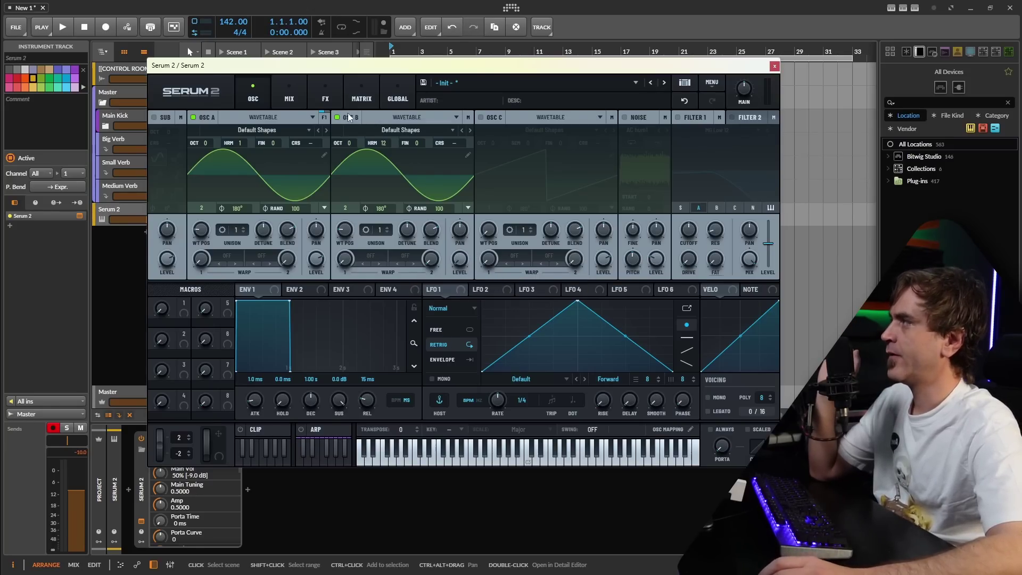
mouse_move(383, 143)
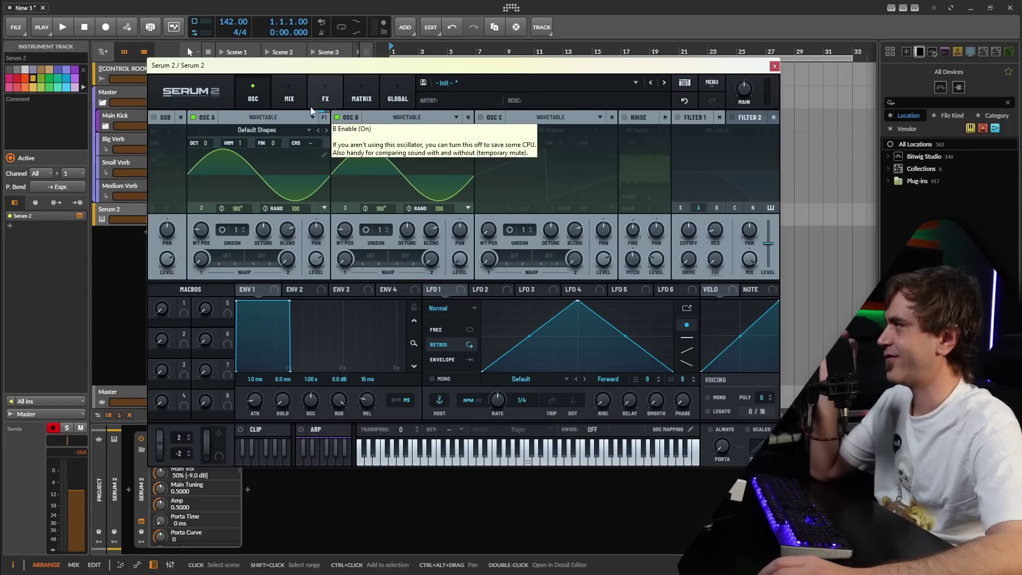
Step: Add two Distortion effects to the main effects chain
click(325, 93)
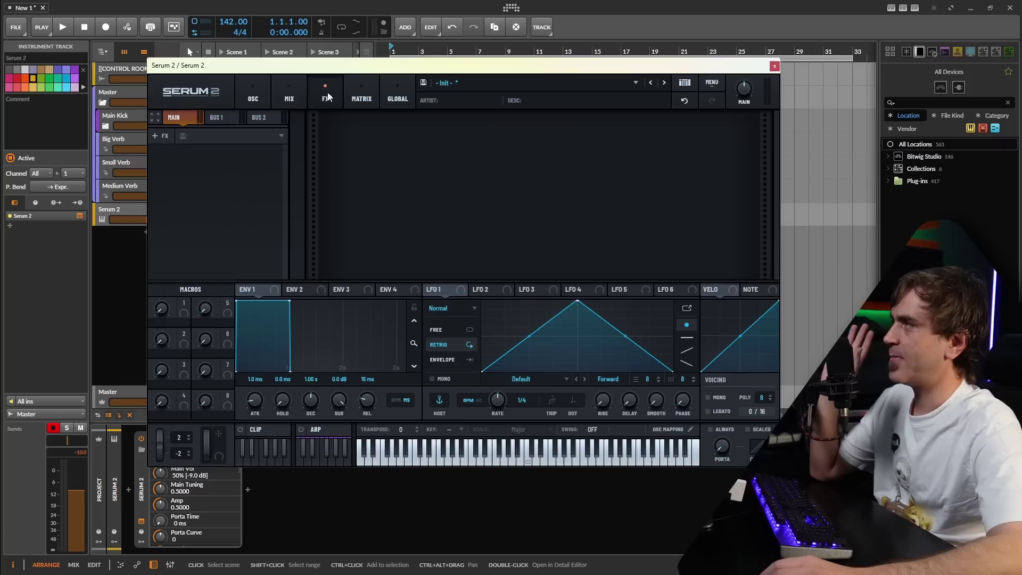
click(204, 138)
click(182, 209)
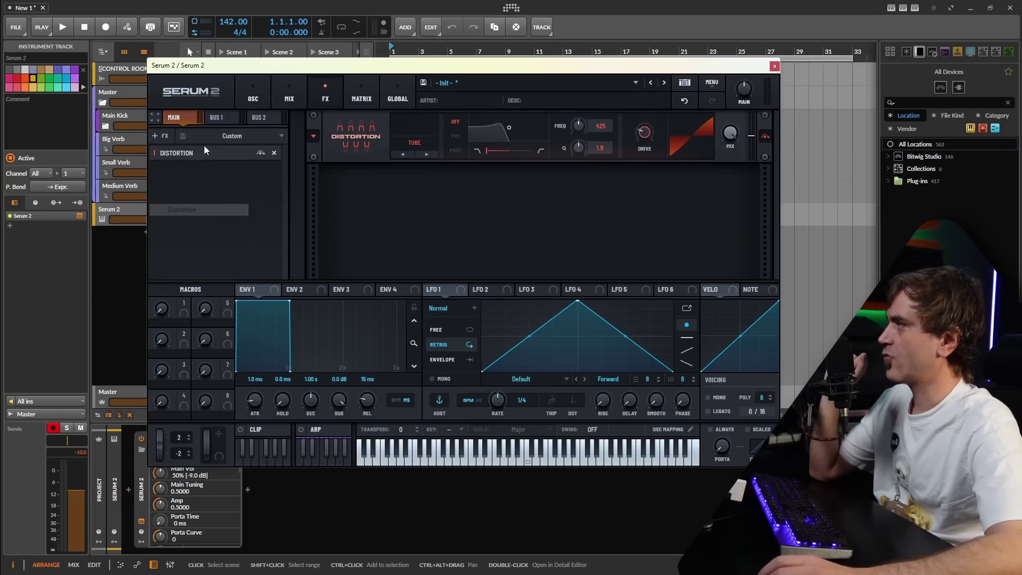
click(169, 137)
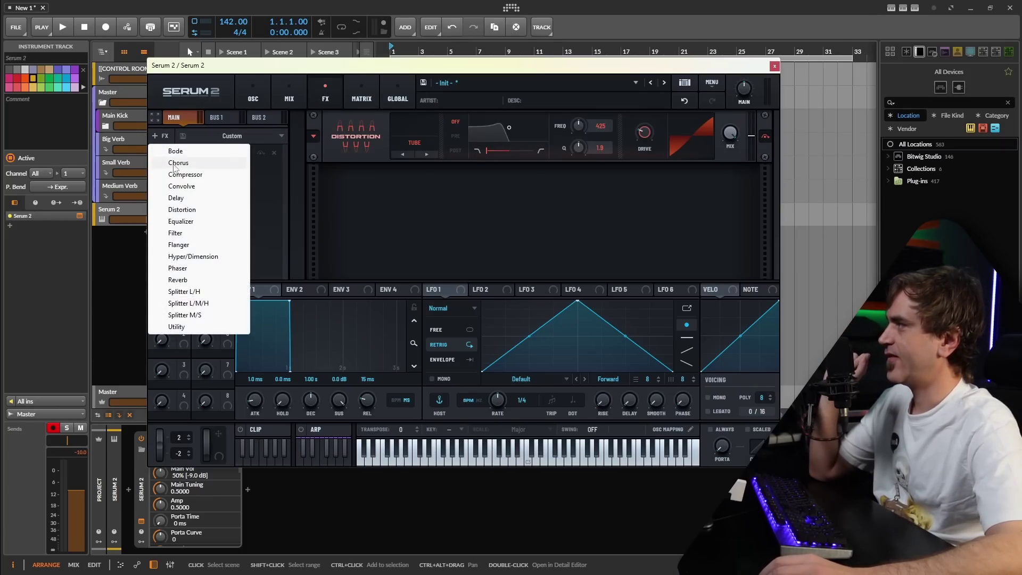
click(186, 209)
Step: Set the first distortion to Diode 2 and the second to SoftClip, raising the drive on both
click(414, 143)
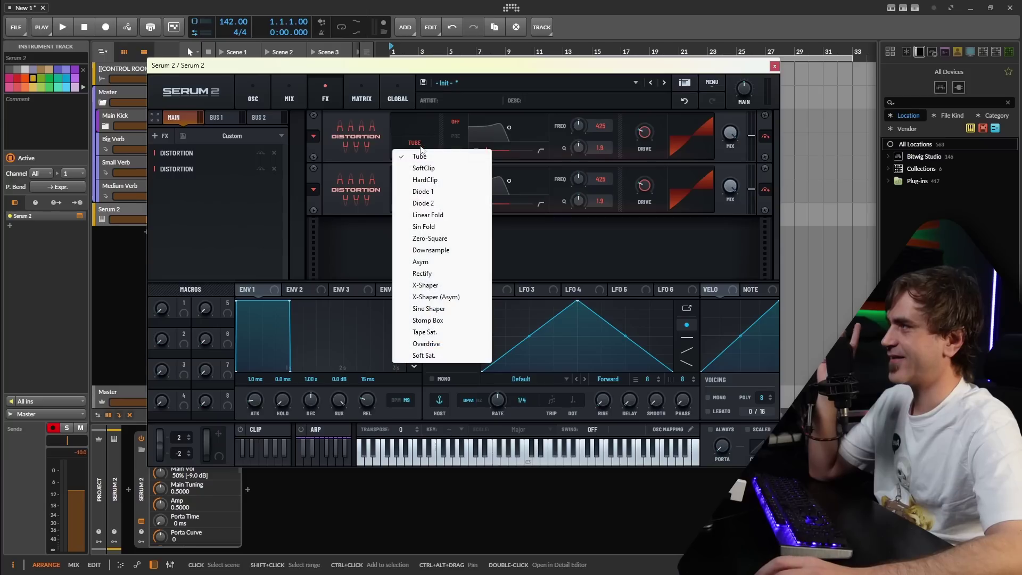
click(423, 191)
click(414, 145)
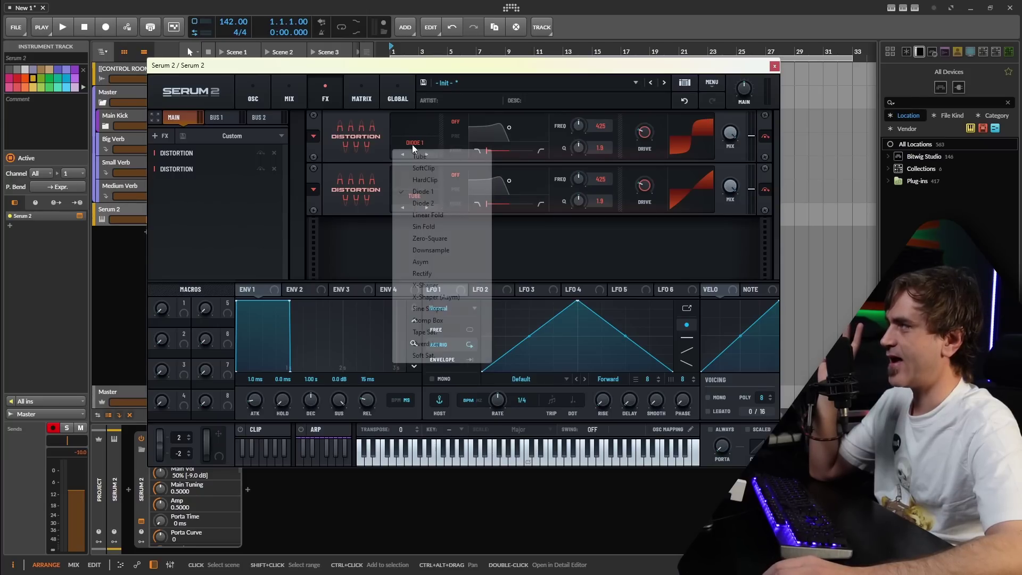
click(423, 203)
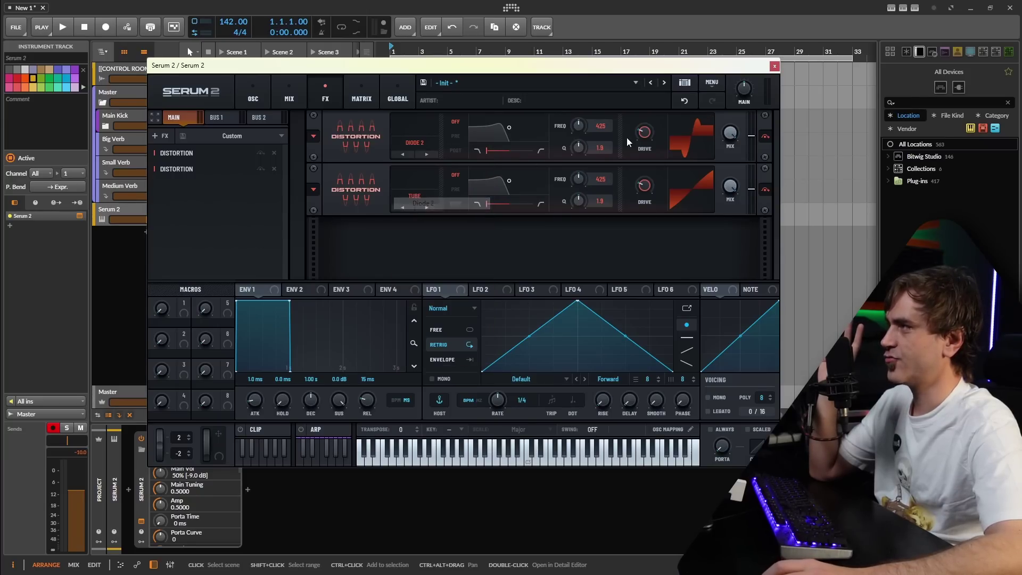
click(420, 196)
click(426, 221)
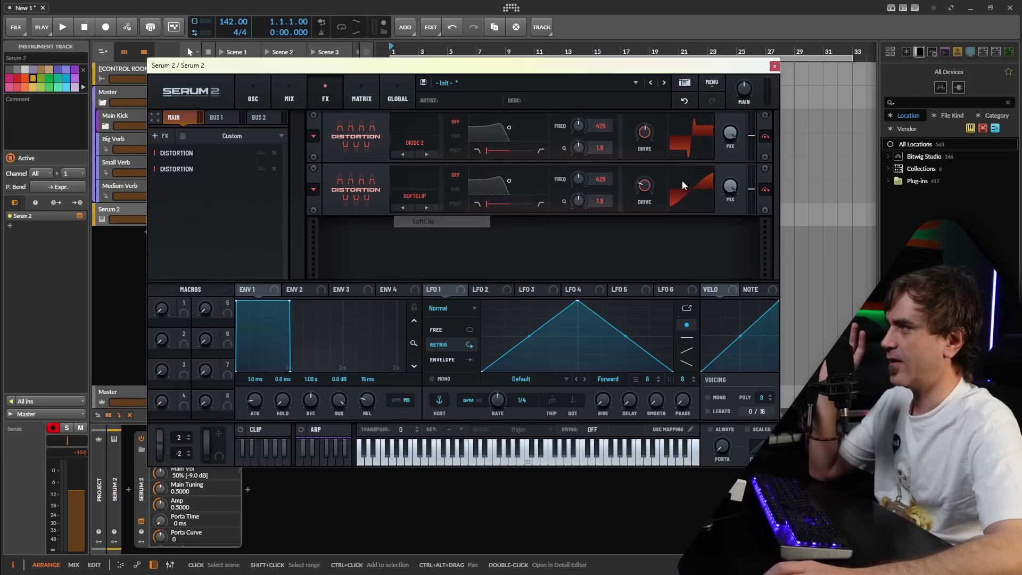
Step: Add a multiband Compressor after the distortions and raise the output levels, with the synth's main volume at 64%
click(161, 136)
click(184, 175)
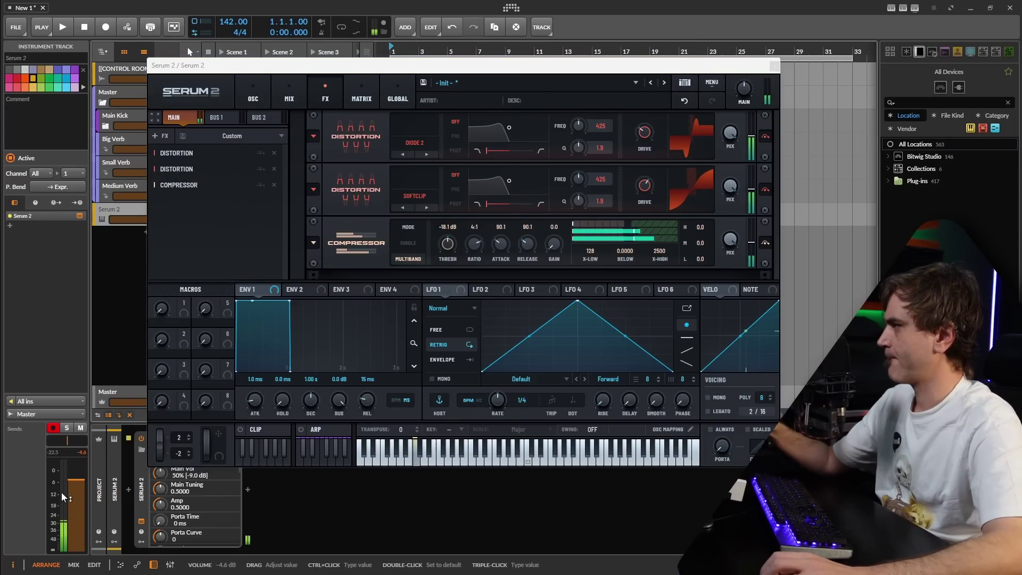
drag(74, 492, 75, 476)
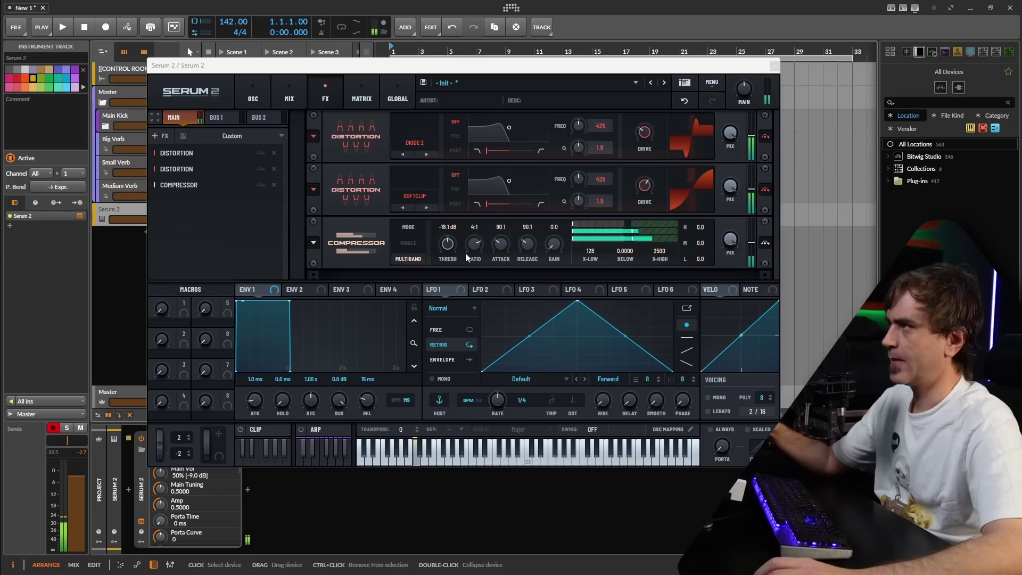
drag(745, 88, 745, 75)
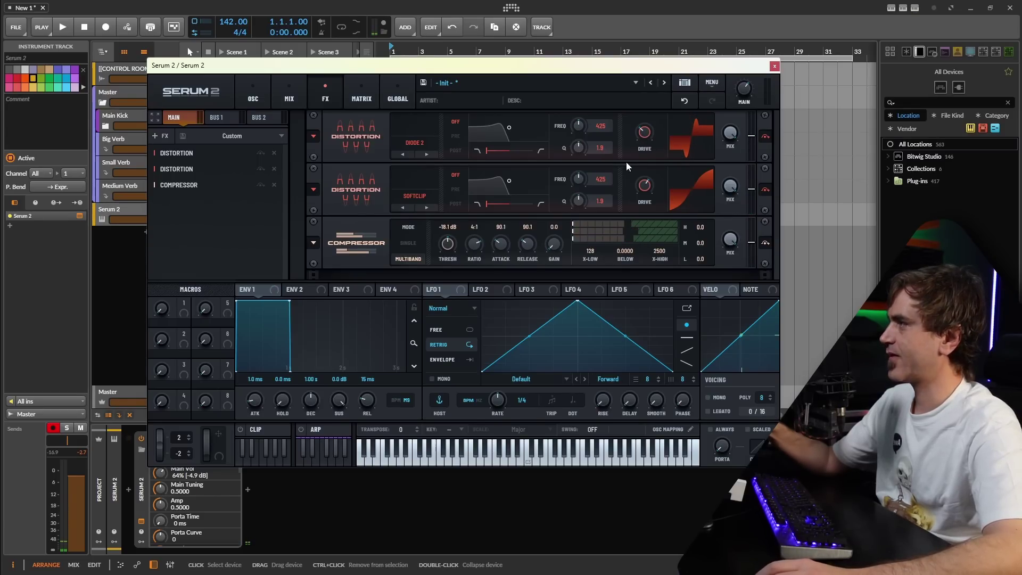
Step: Modulate oscillator B's level with LFO 1 from 0% to about 69%, and set LFO 1's rate to 1/8
click(253, 94)
drag(456, 267, 465, 208)
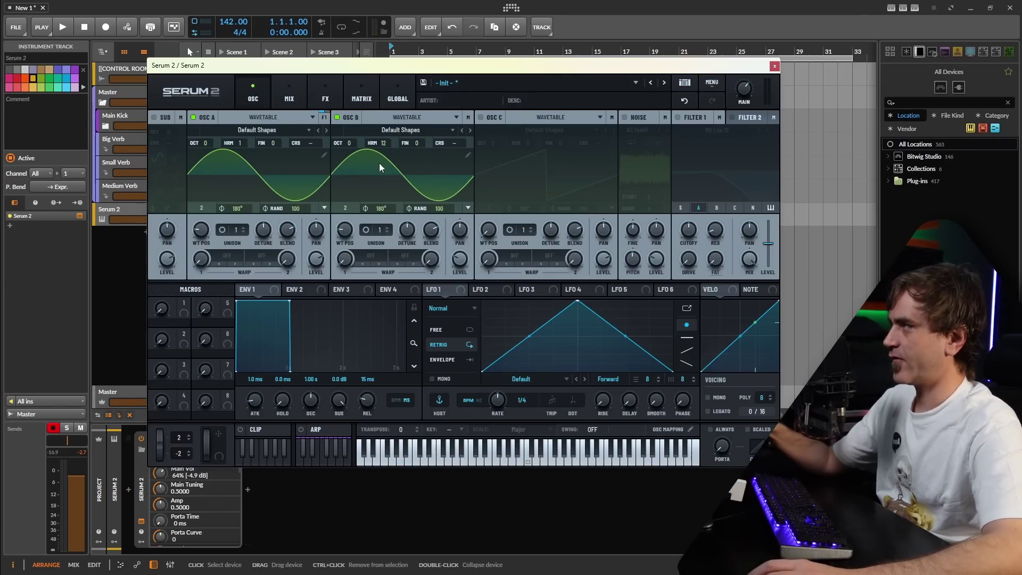
mouse_move(470, 266)
mouse_down()
mouse_move(458, 292)
mouse_move(466, 254)
mouse_move(469, 276)
mouse_up()
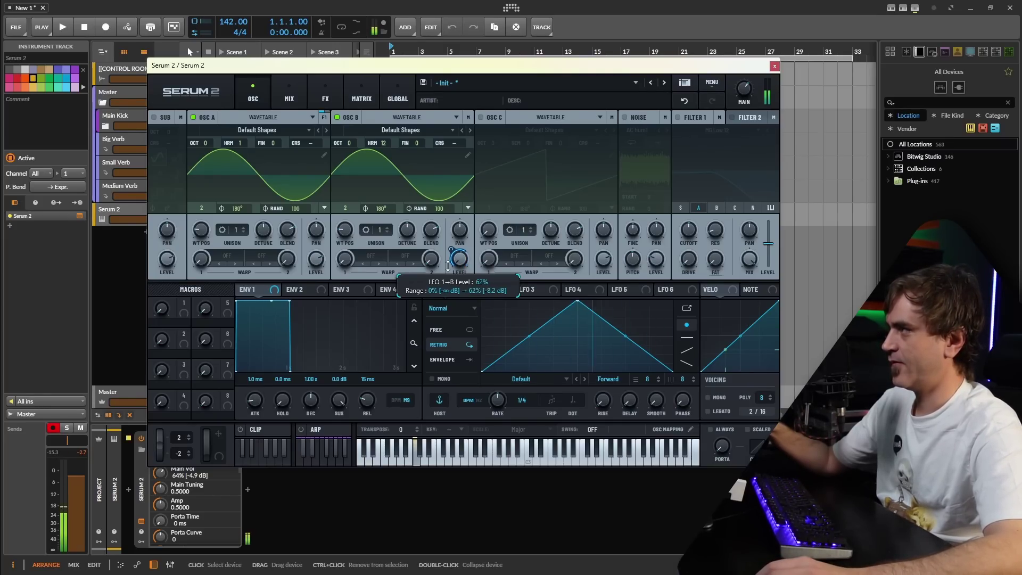
click(325, 96)
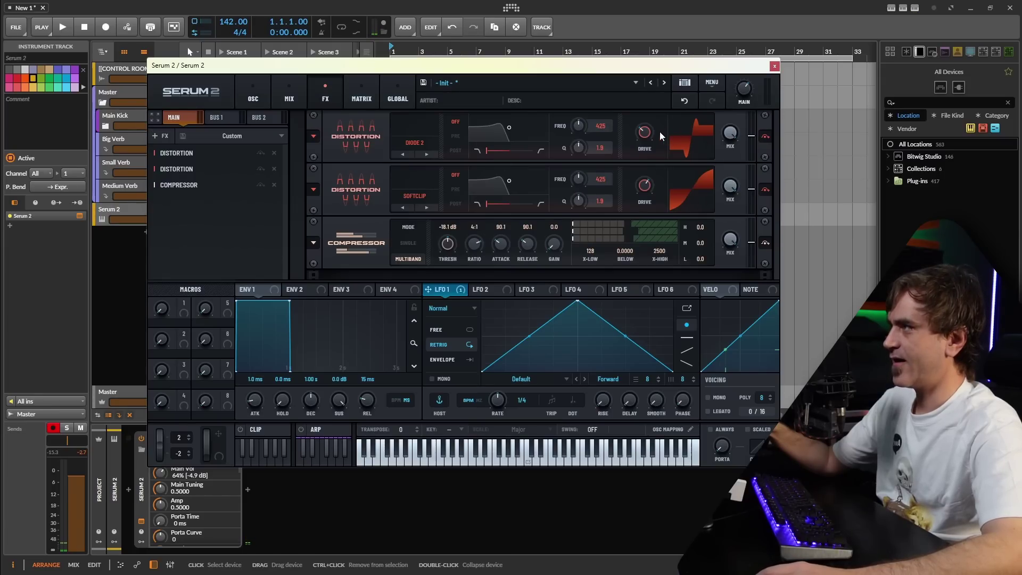
click(243, 87)
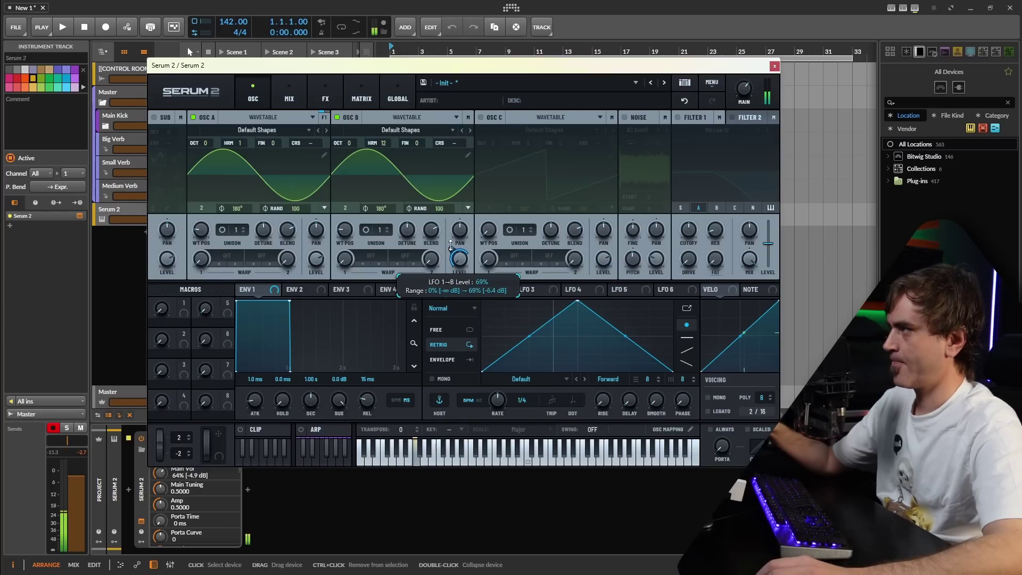
drag(451, 245, 452, 249)
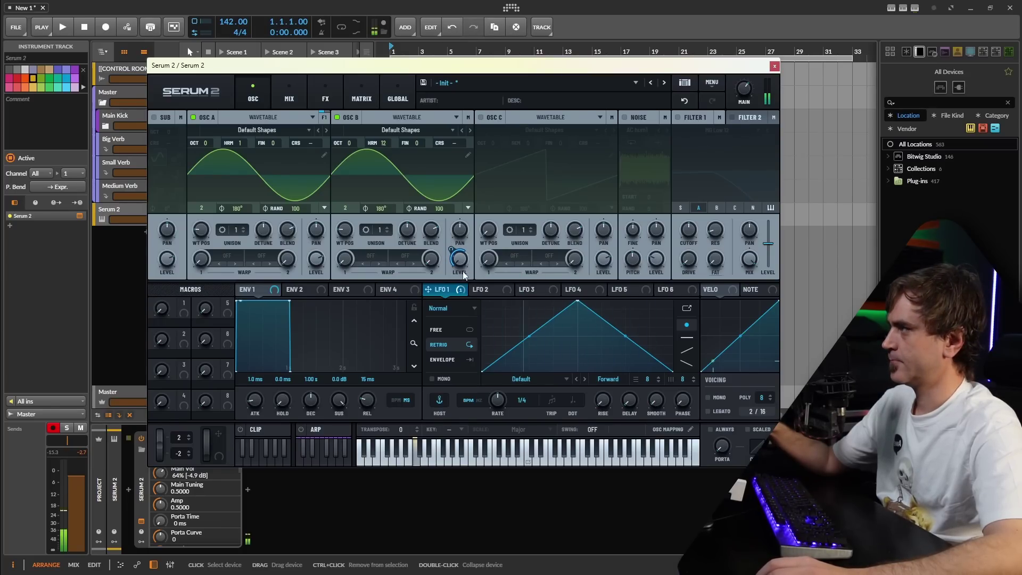
drag(499, 404, 499, 398)
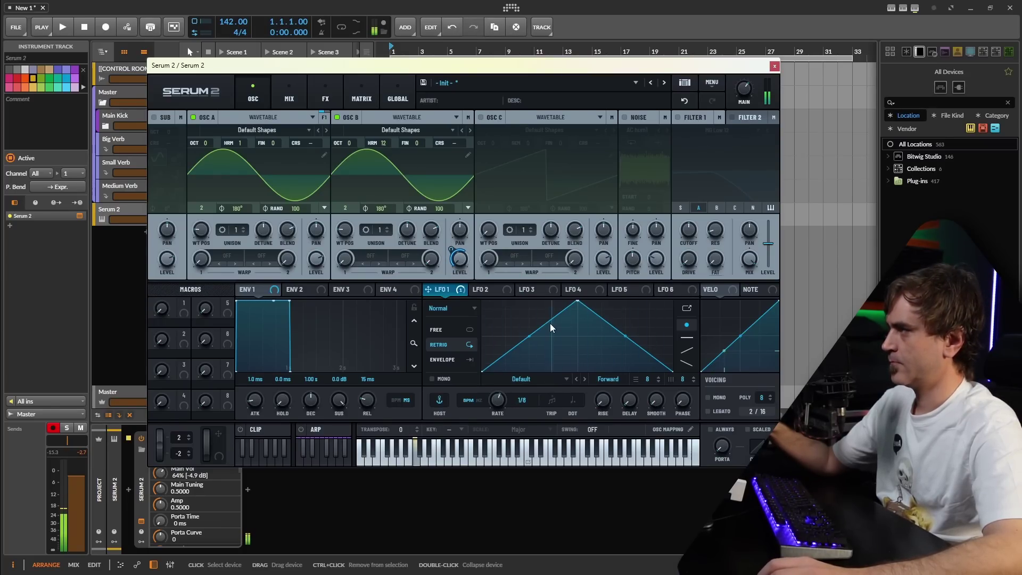
Step: Switch LFO 1 from tempo sync to a 0.7 Hz rate and shift its peak later in the cycle
click(481, 400)
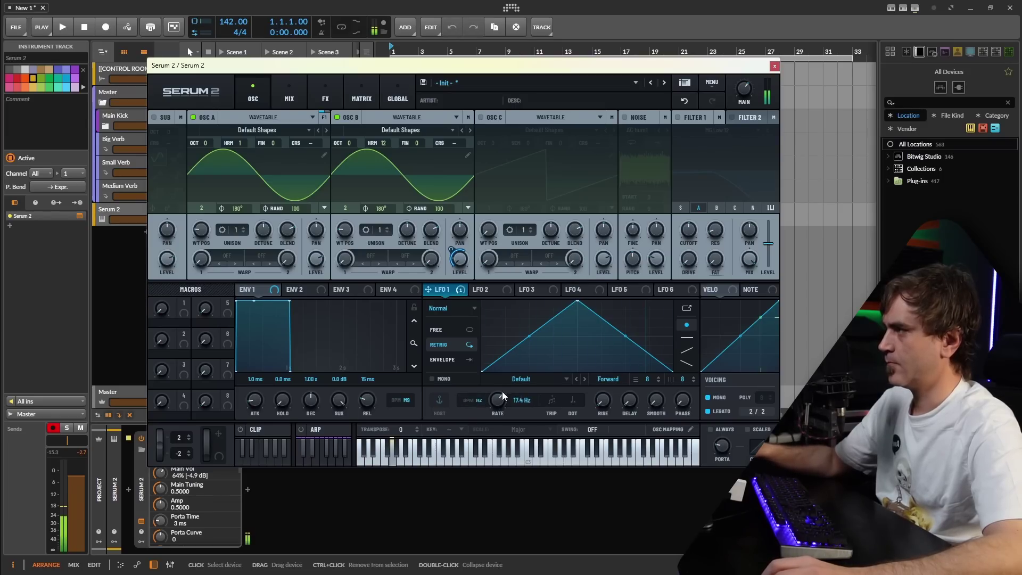
mouse_move(503, 391)
mouse_down()
mouse_move(497, 421)
mouse_move(502, 398)
mouse_up()
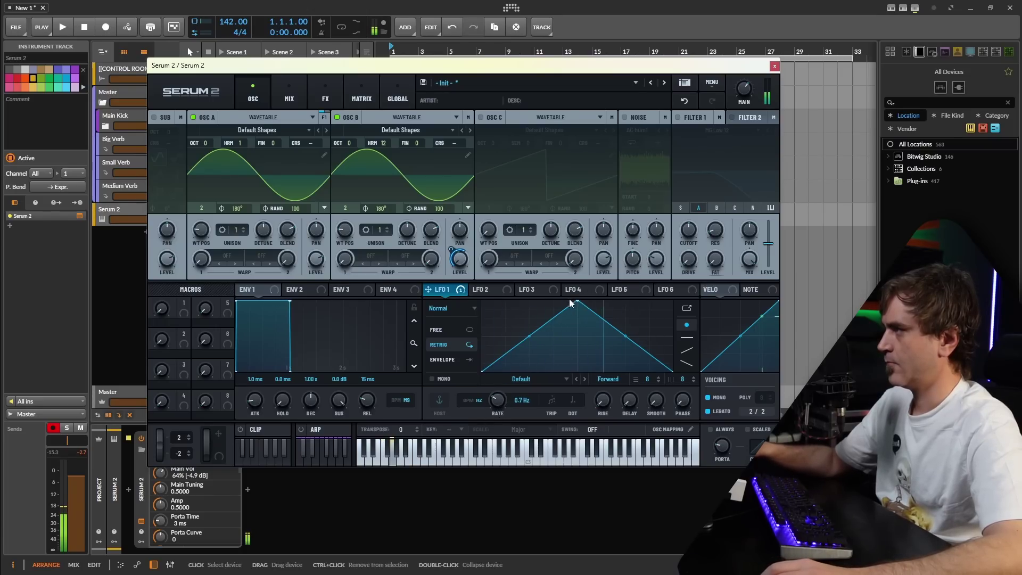
drag(578, 301, 624, 310)
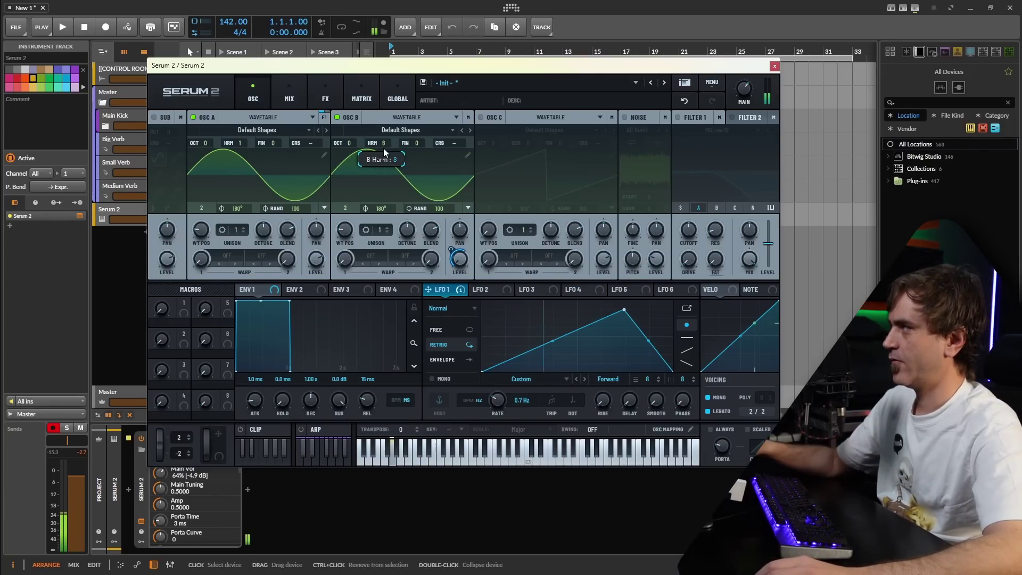
Step: Speed LFO 1 up to 1.0 Hz and bend its rising segment into a concave curve while trying oscillator B at harmonic 17
drag(384, 148, 388, 142)
mouse_move(498, 403)
mouse_down()
mouse_move(514, 379)
mouse_move(497, 413)
mouse_up()
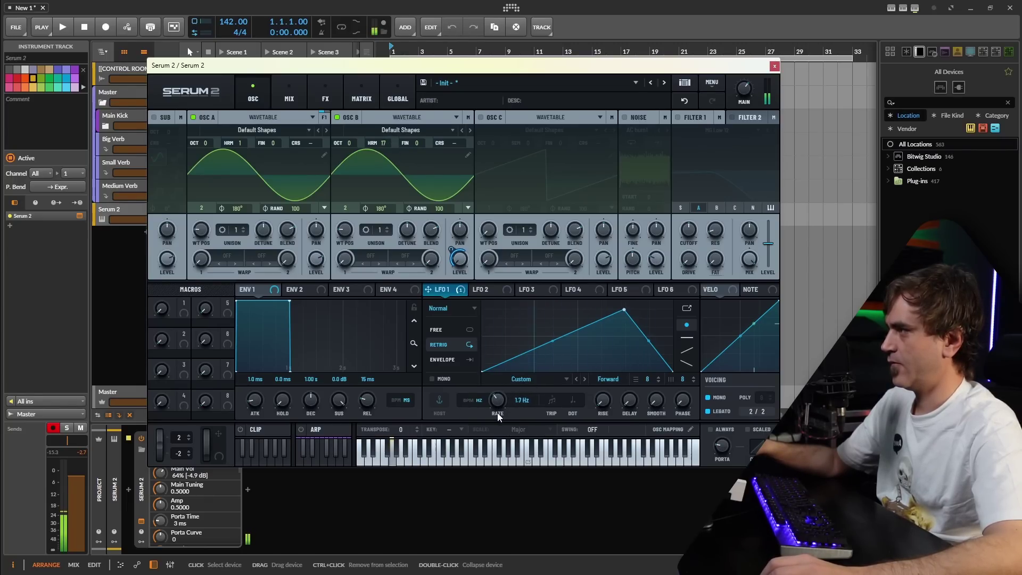
click(336, 88)
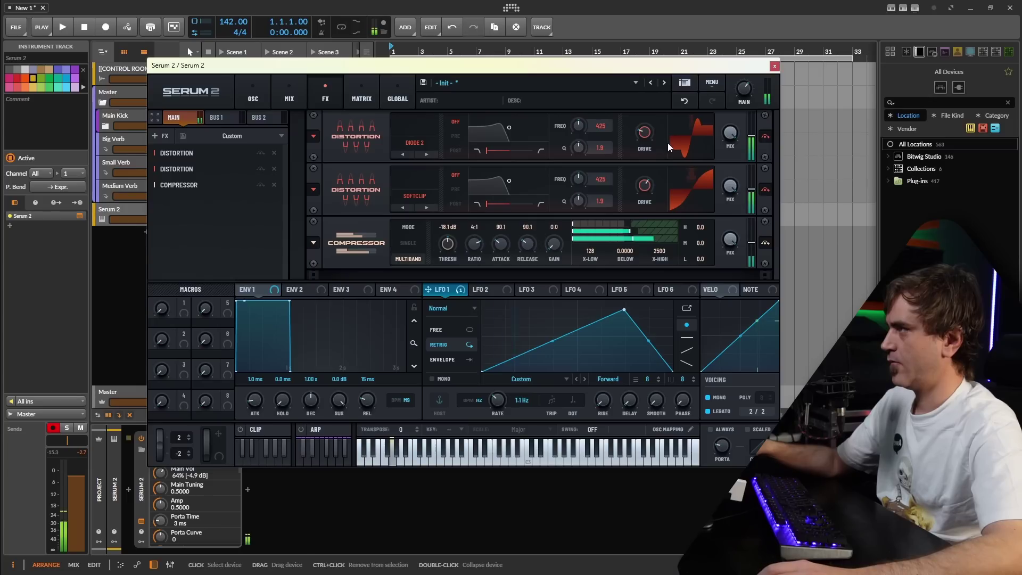
drag(554, 336, 557, 343)
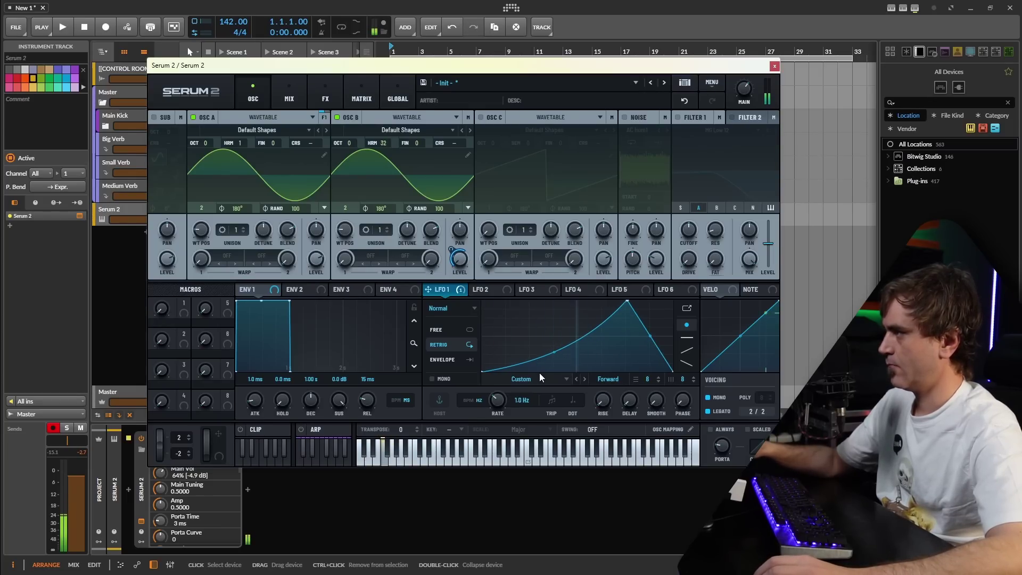
Step: Sweep oscillator B's harmonic down through 23 and 20 to 1
drag(382, 142, 385, 156)
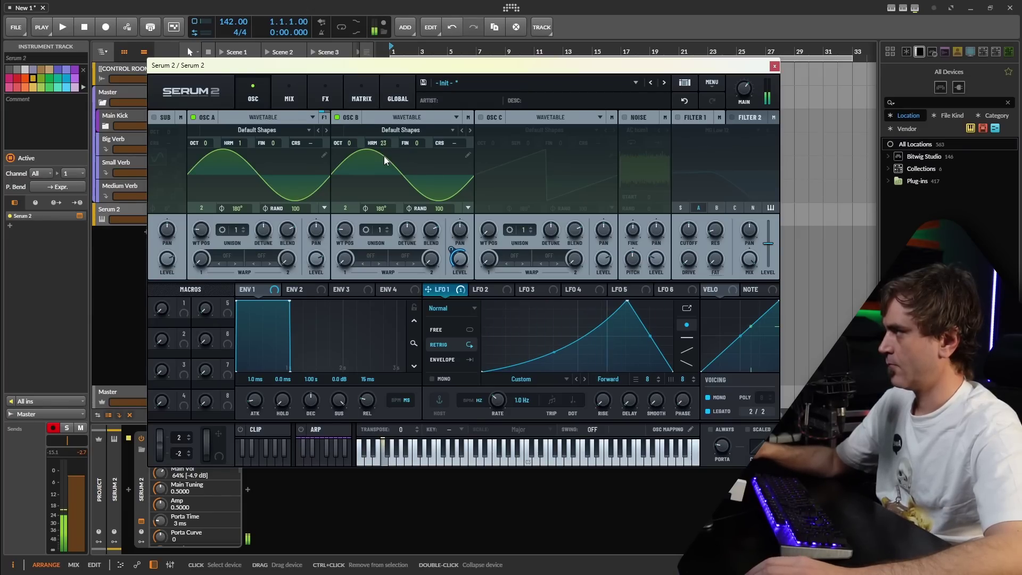
scroll(382, 144, down, 3)
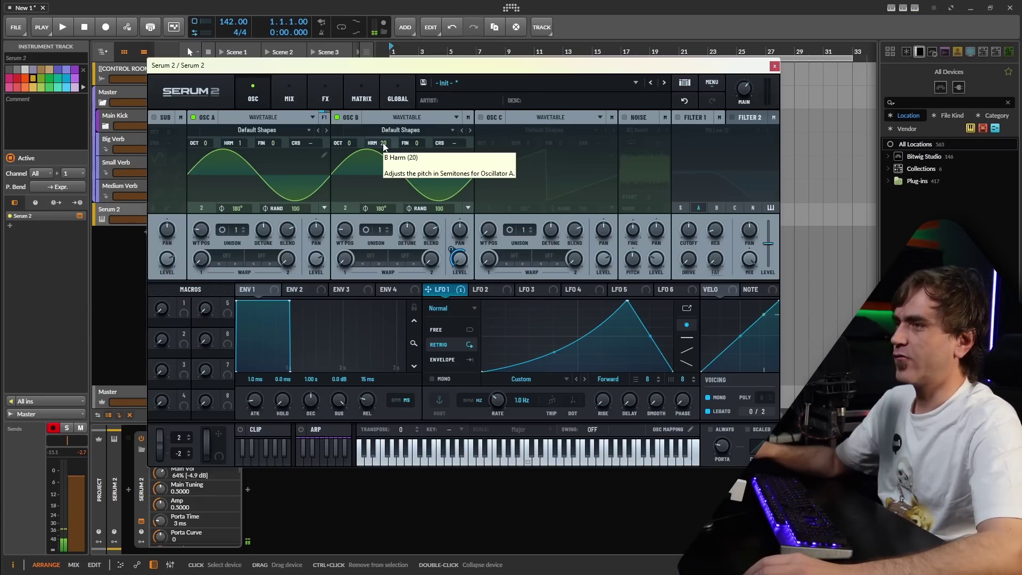
drag(381, 148, 380, 167)
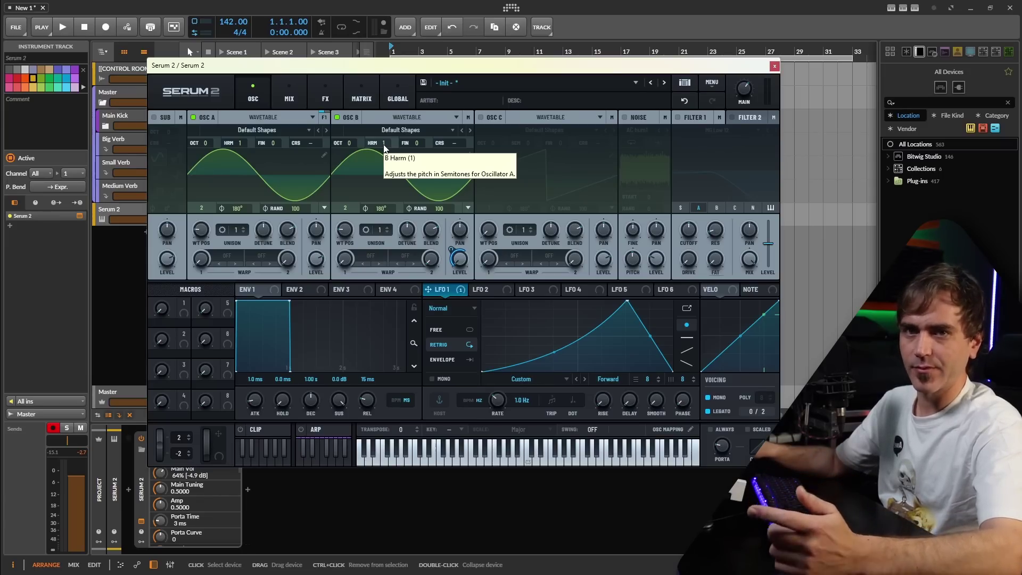
Step: Step oscillator B up the harmonic series through 2, 5 and 17, and settle on harmonic 14
scroll(384, 148, up, 2)
scroll(385, 145, up, 1)
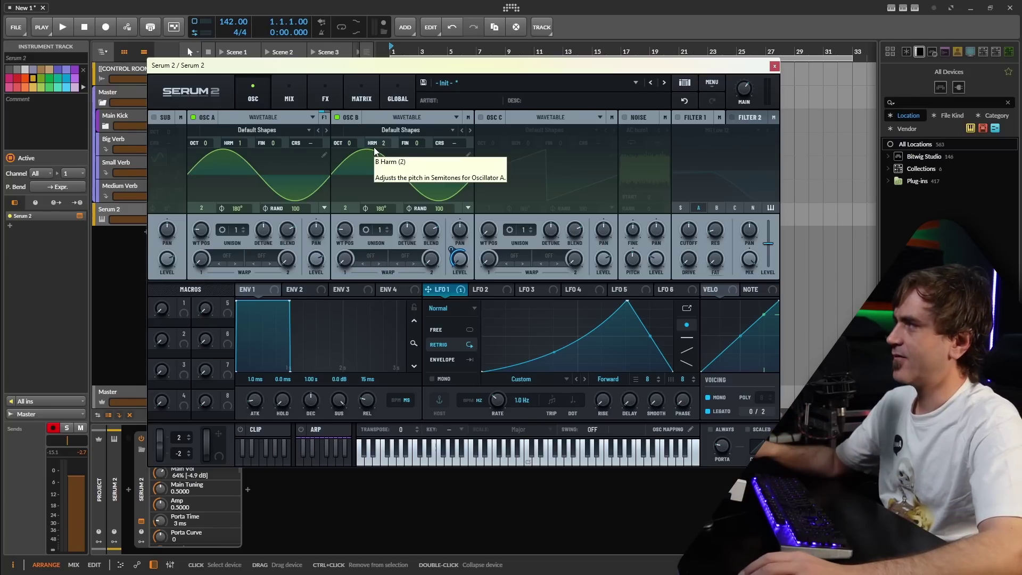
scroll(385, 142, up, 1)
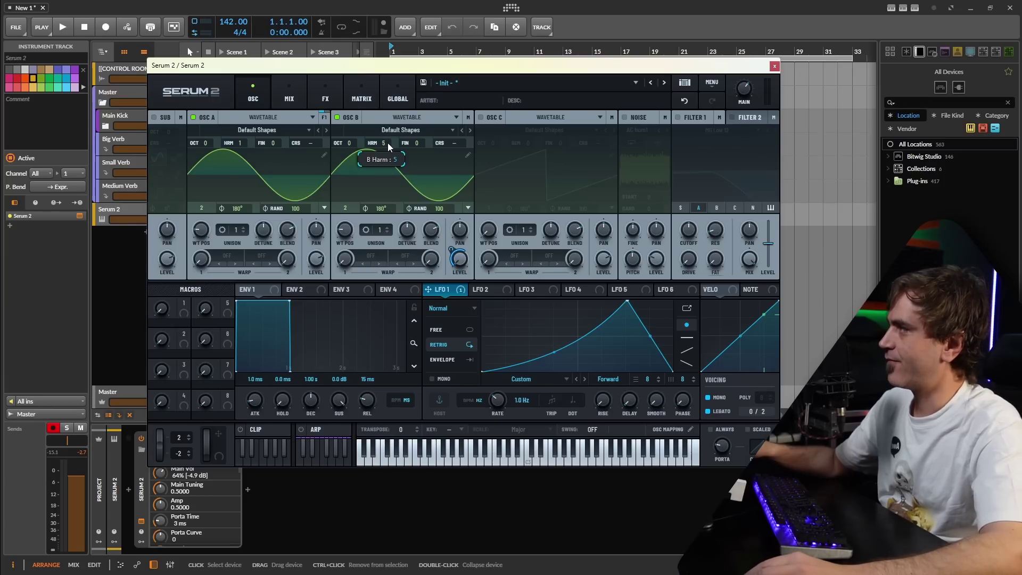
scroll(388, 144, up, 1)
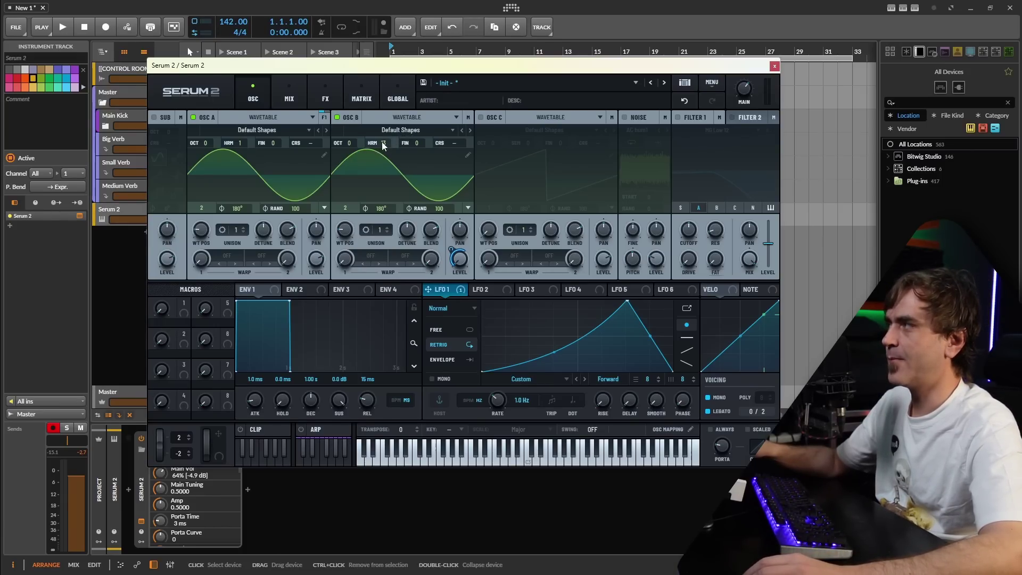
drag(388, 142, 386, 142)
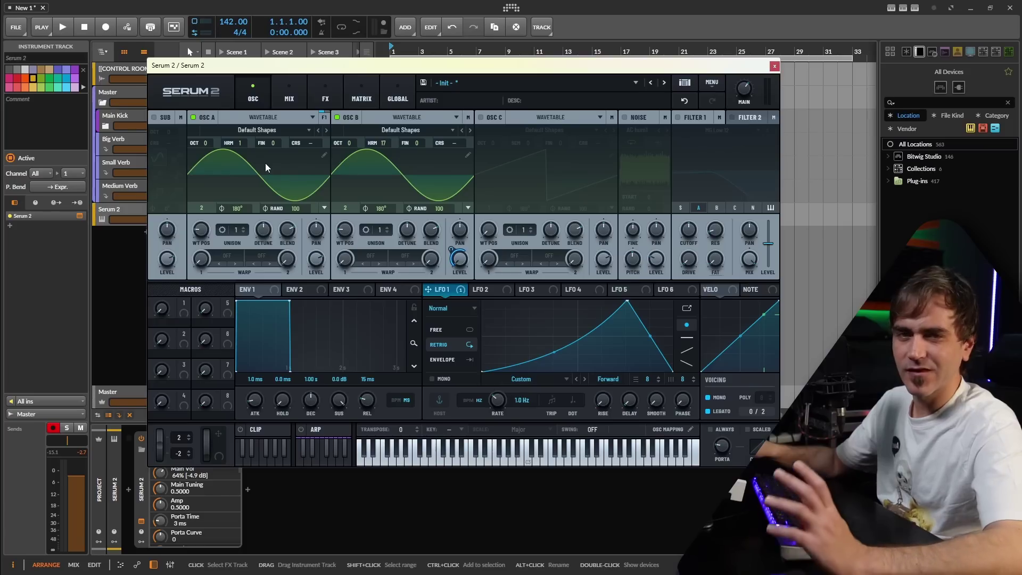
drag(381, 146, 385, 144)
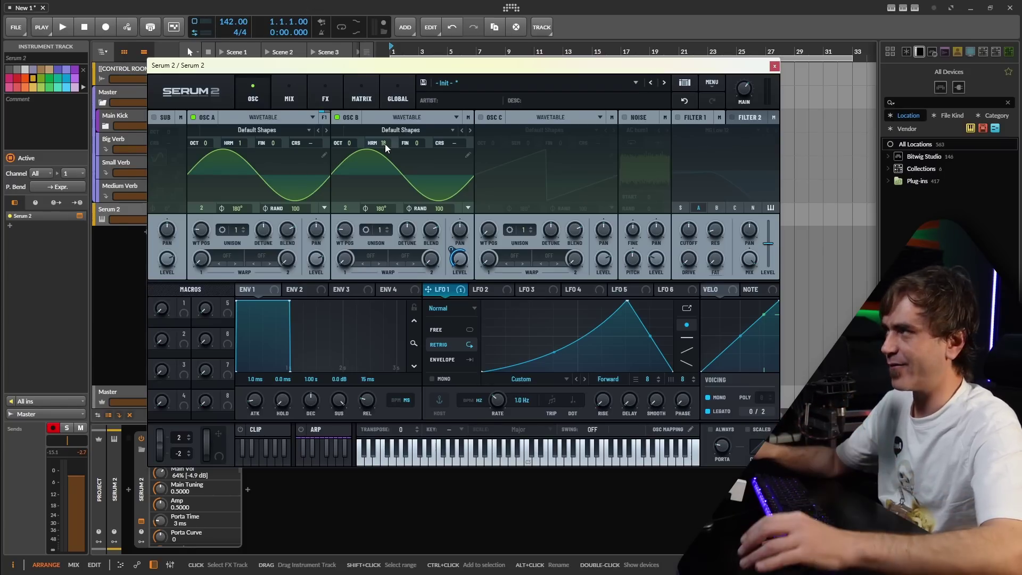
key(a)
mouse_move(385, 144)
mouse_down()
mouse_move(390, 136)
mouse_move(384, 159)
mouse_move(386, 133)
mouse_move(385, 149)
mouse_up()
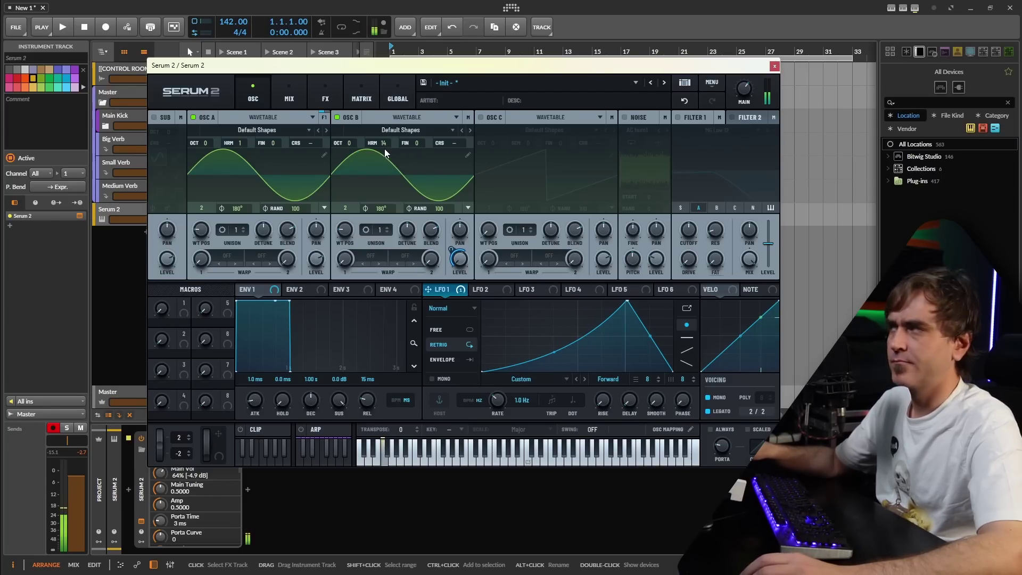
Step: Add an Equalizer after the compressor and make its low band a high-pass with Q 42 and a frequency of about 716 Hz
click(324, 90)
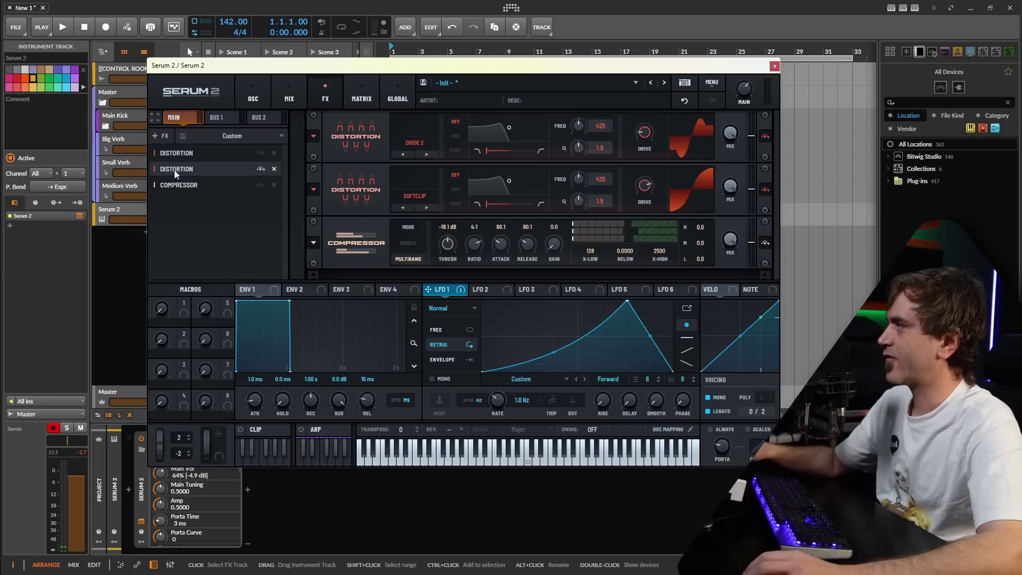
click(161, 136)
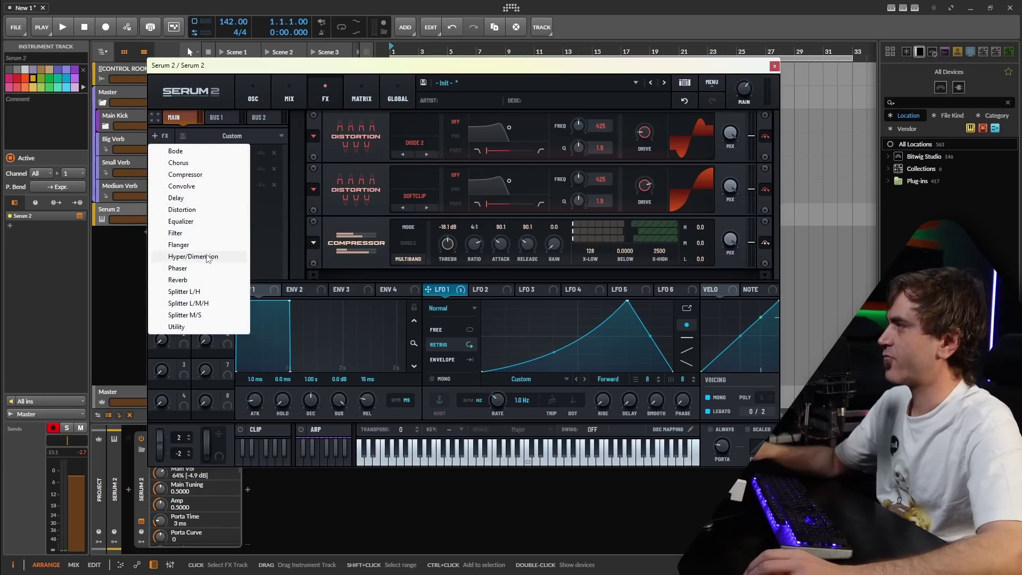
click(190, 222)
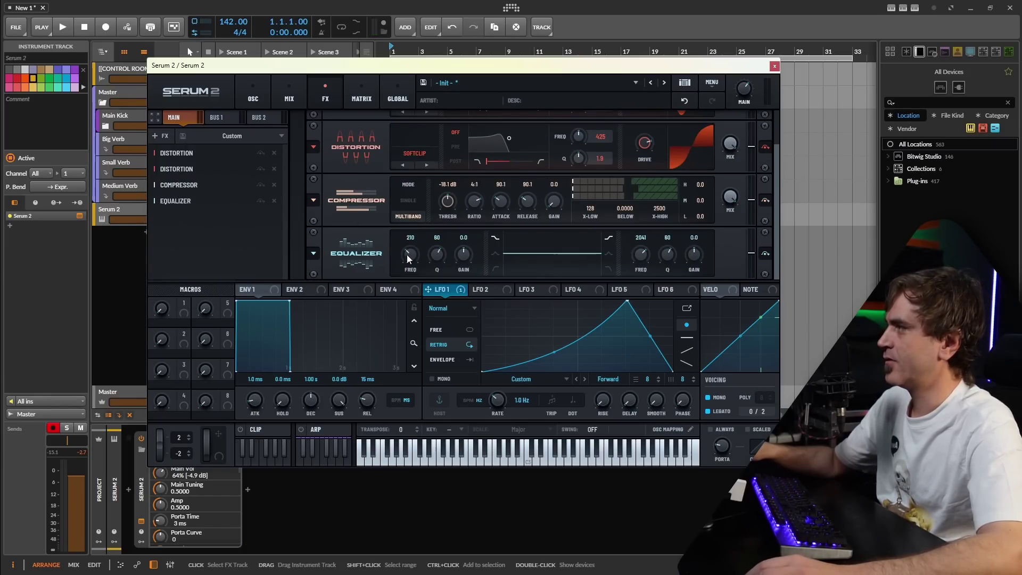
click(491, 269)
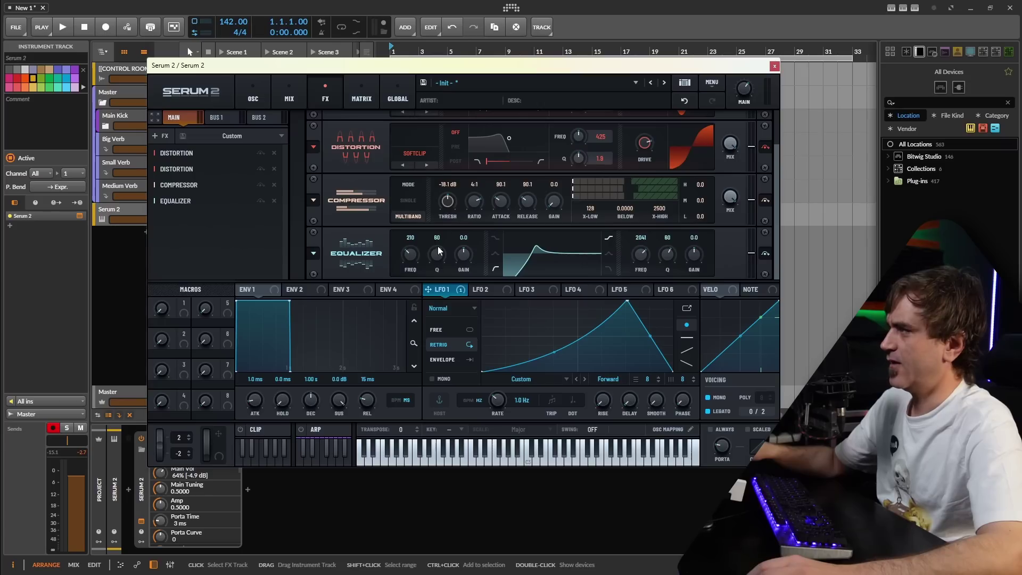
drag(437, 255, 408, 254)
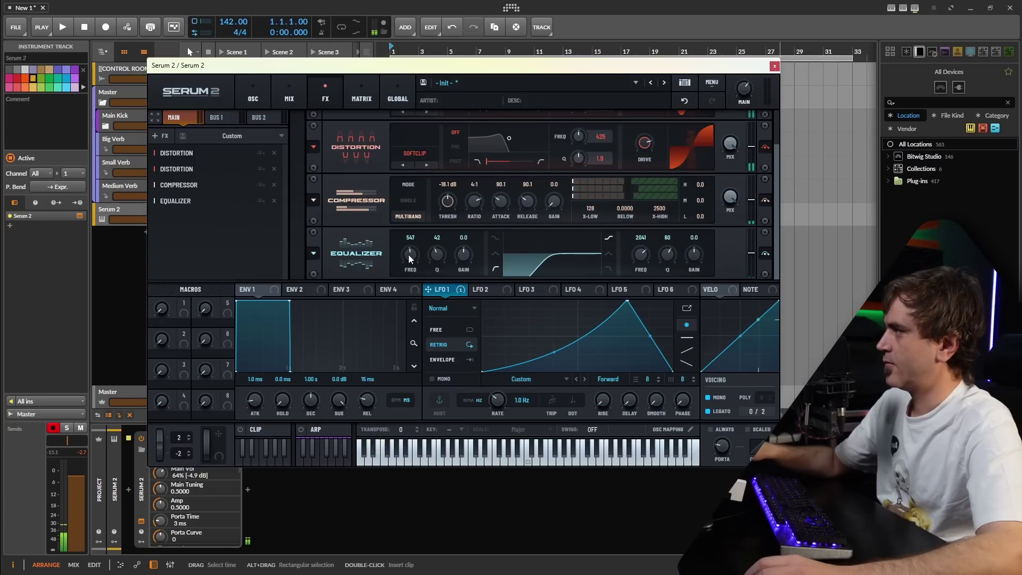
Step: Move the Serum 2 track into the Master group directly below Main Kick and raise its Big Verb send
click(774, 66)
drag(125, 211, 132, 140)
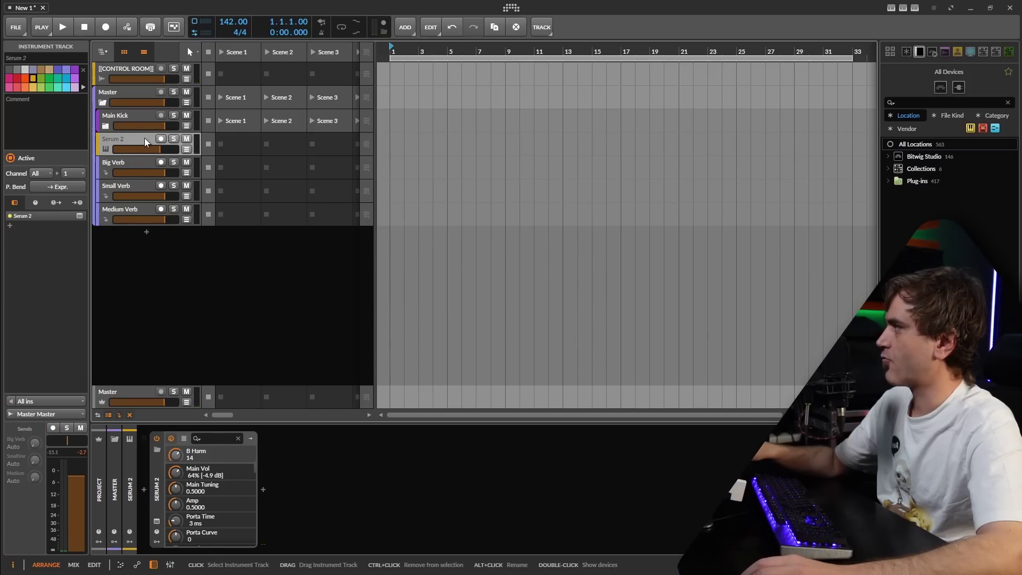
drag(39, 443, 38, 429)
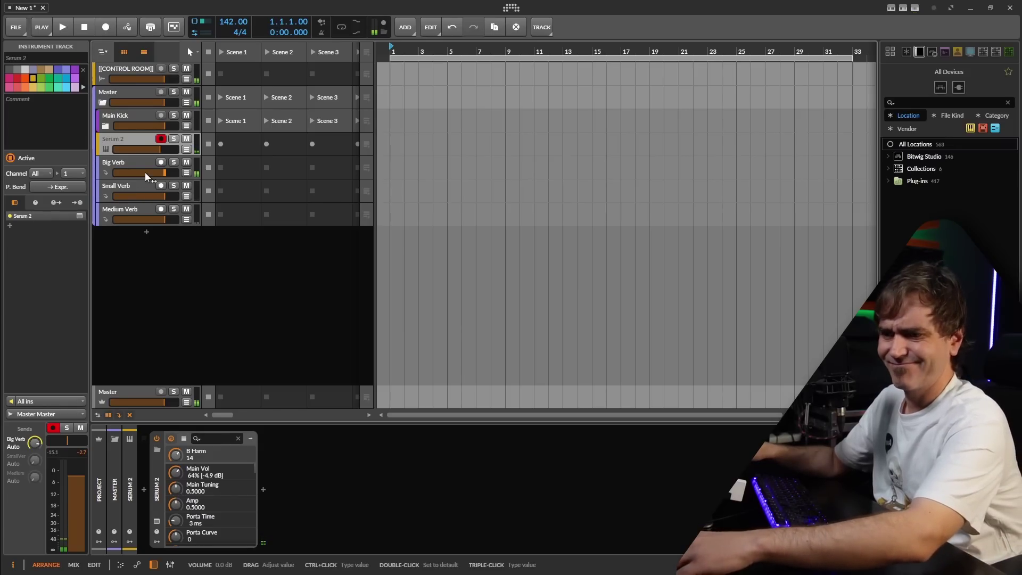
Step: Reopen the synth, set oscillator B to harmonic 17 and slow LFO 1 to 0.5 Hz
click(157, 521)
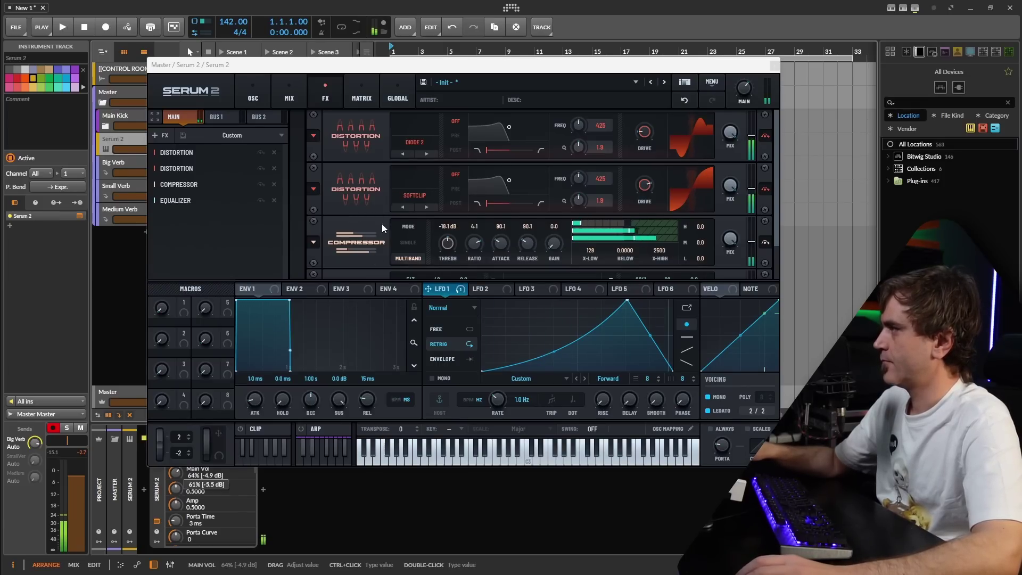
scroll(382, 223, down, 2)
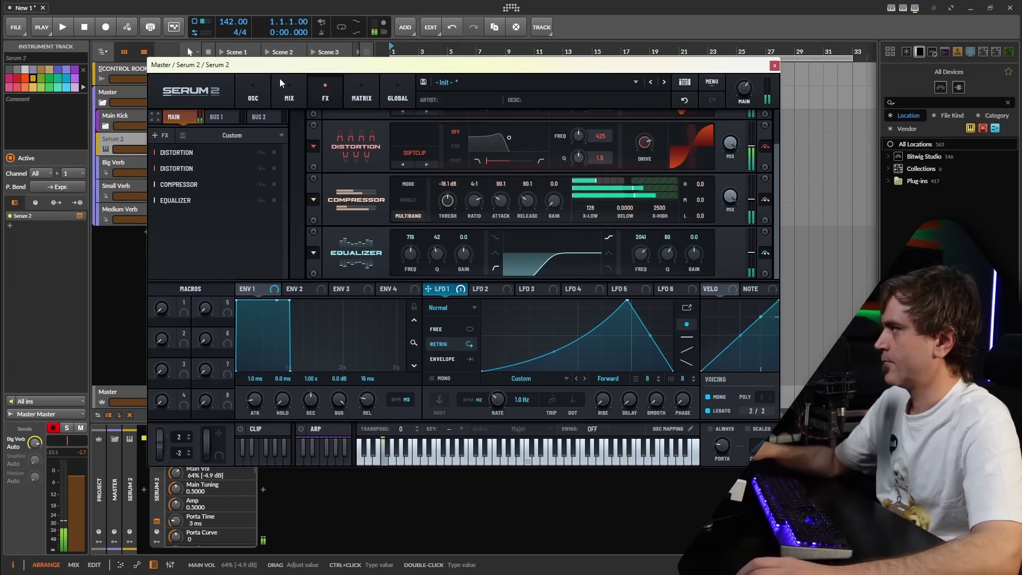
click(253, 93)
drag(392, 133, 388, 142)
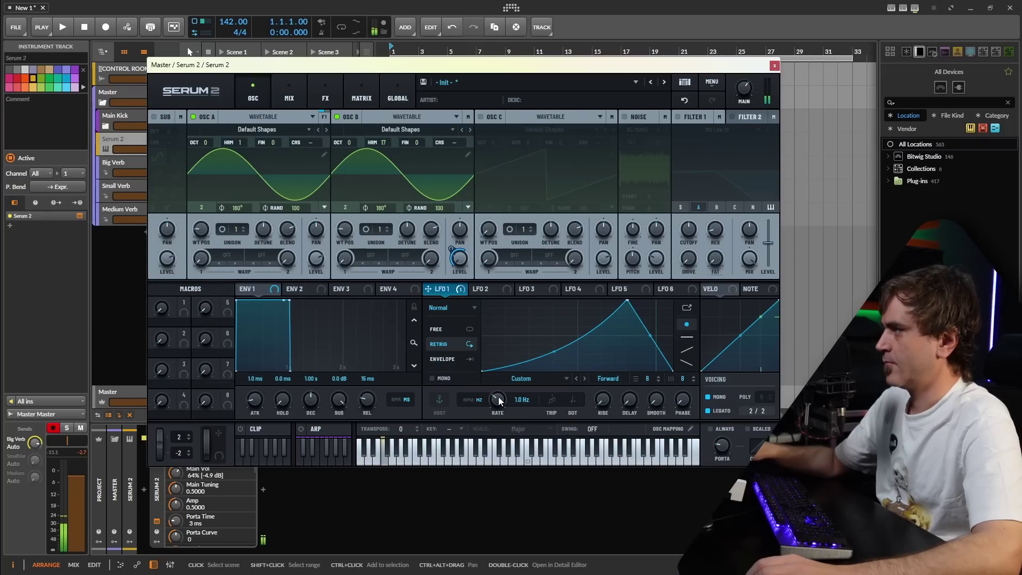
mouse_move(499, 397)
mouse_down()
mouse_move(509, 369)
mouse_move(497, 400)
mouse_up()
Step: Lower the track's Big Verb send slightly and step oscillator B's harmonic through 11 and 15 to 19
drag(392, 133, 382, 154)
drag(35, 442, 35, 447)
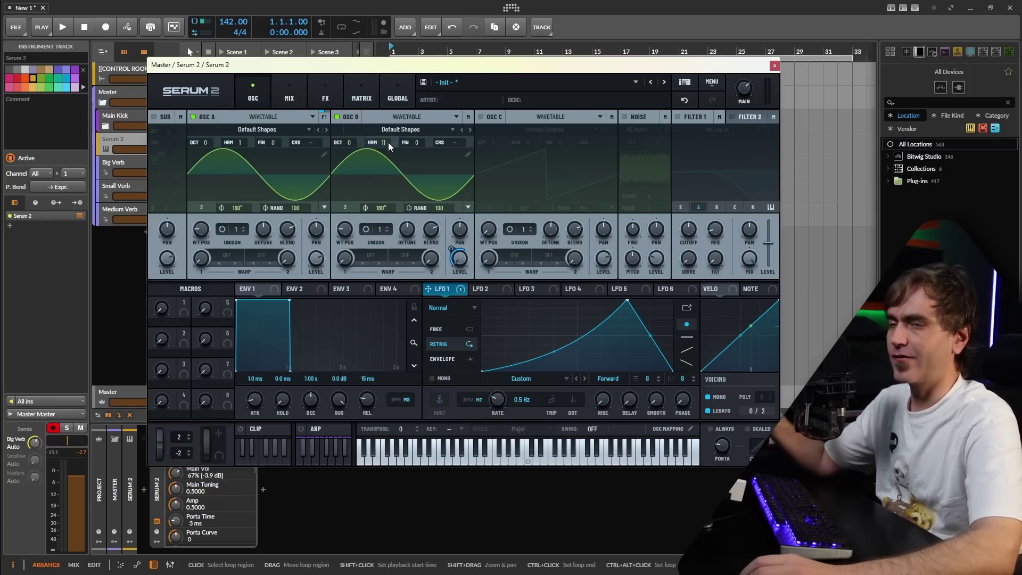
scroll(389, 141, up, 8)
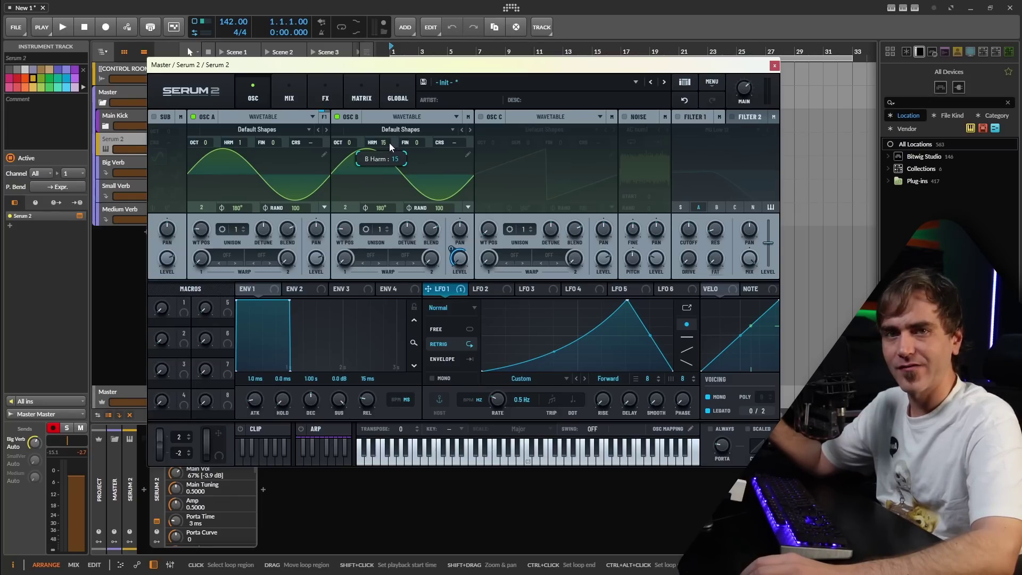
scroll(387, 145, up, 5)
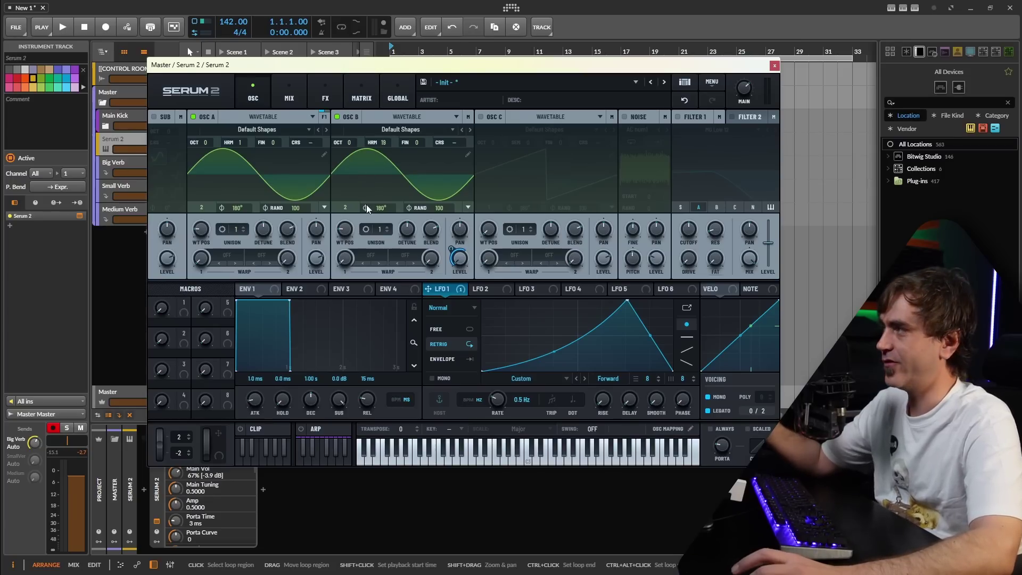
Step: Try oscillator B with the saw shape at wavetable position 1
mouse_move(348, 234)
mouse_down()
mouse_move(344, 216)
mouse_move(346, 241)
mouse_up()
double_click(346, 236)
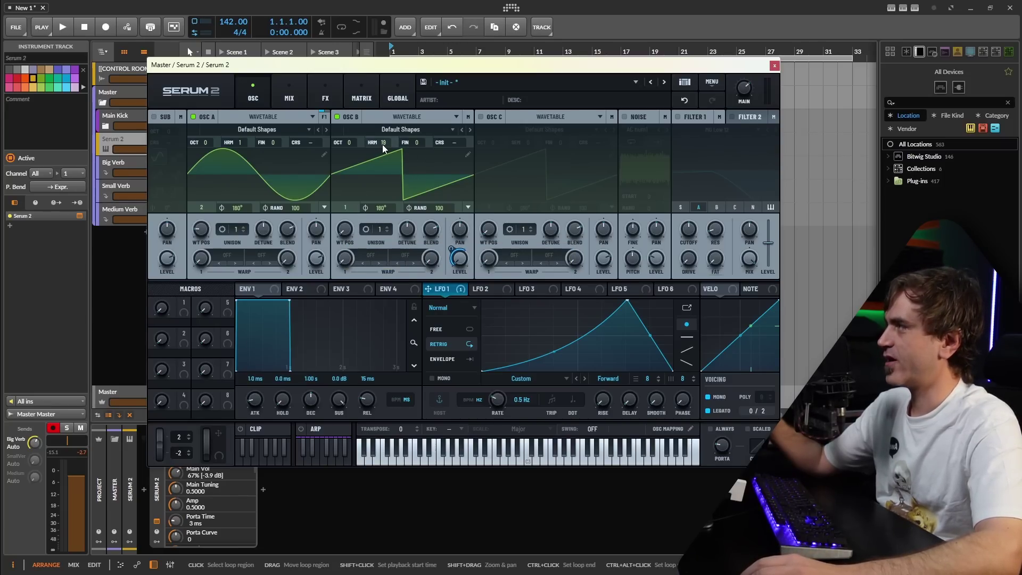
scroll(382, 144, up, 1)
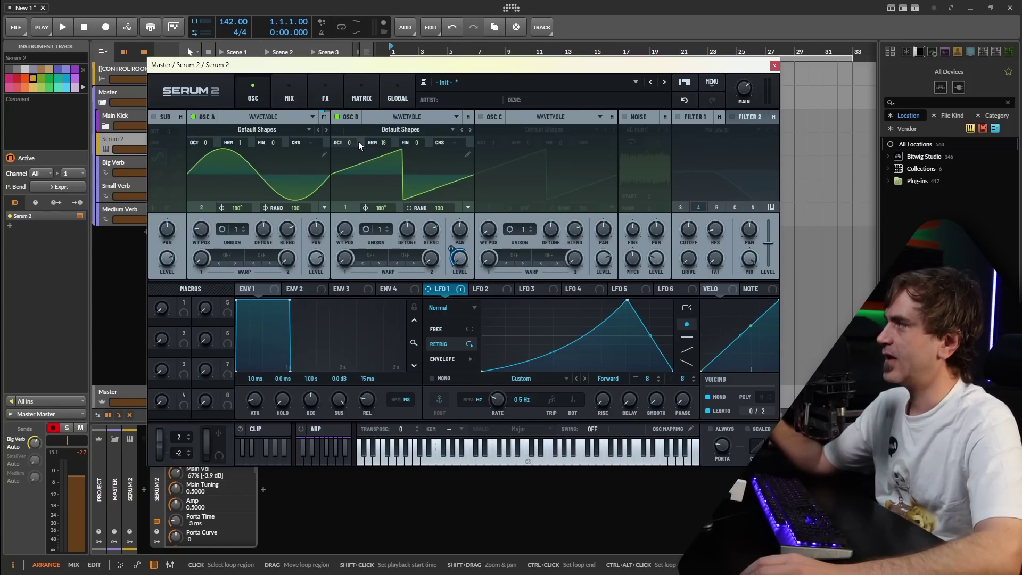
Step: Return oscillator B to the sine shape and step its harmonic through 7 and 20 to 14
drag(382, 143, 392, 126)
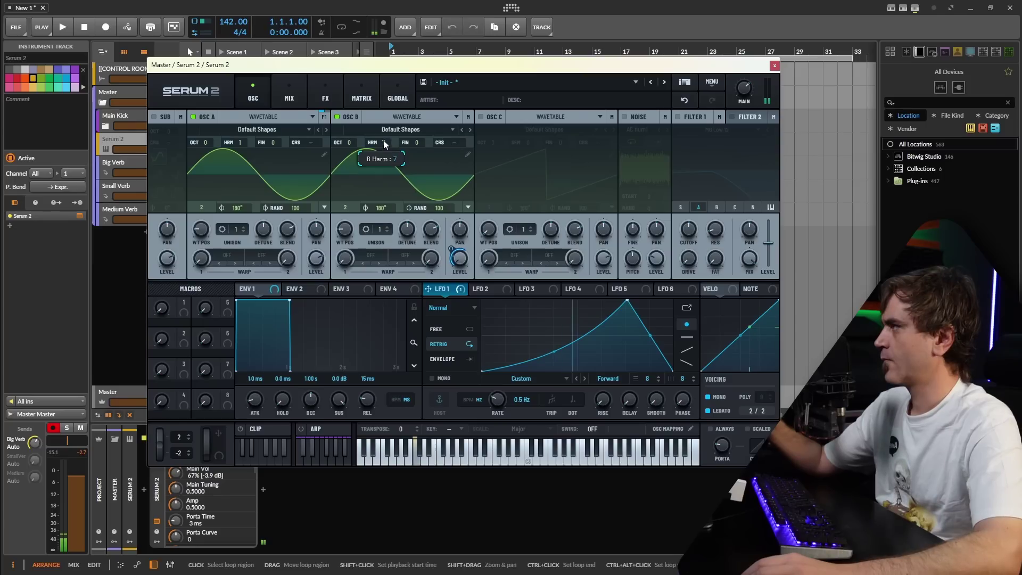
scroll(384, 142, down, 5)
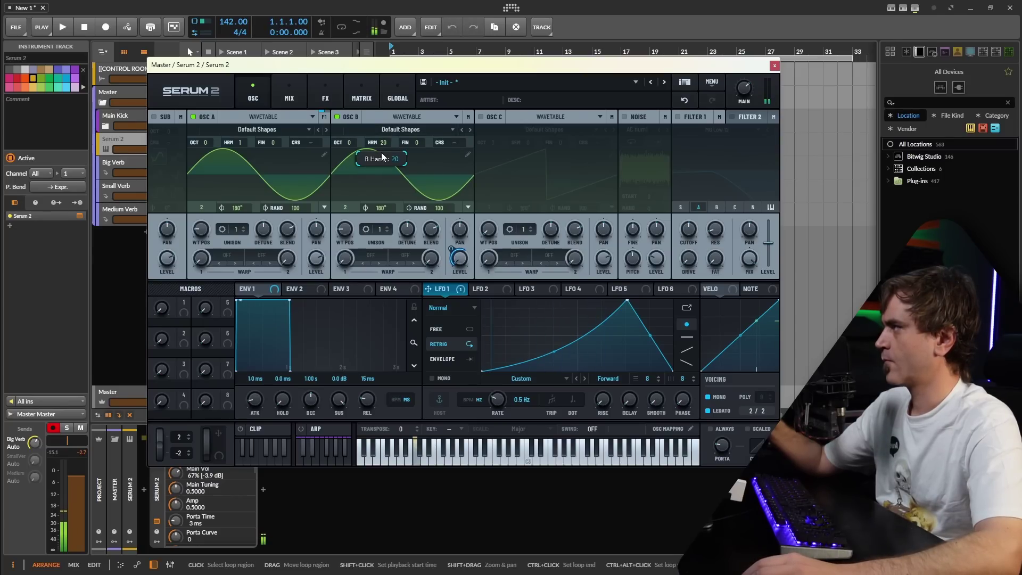
scroll(386, 143, down, 6)
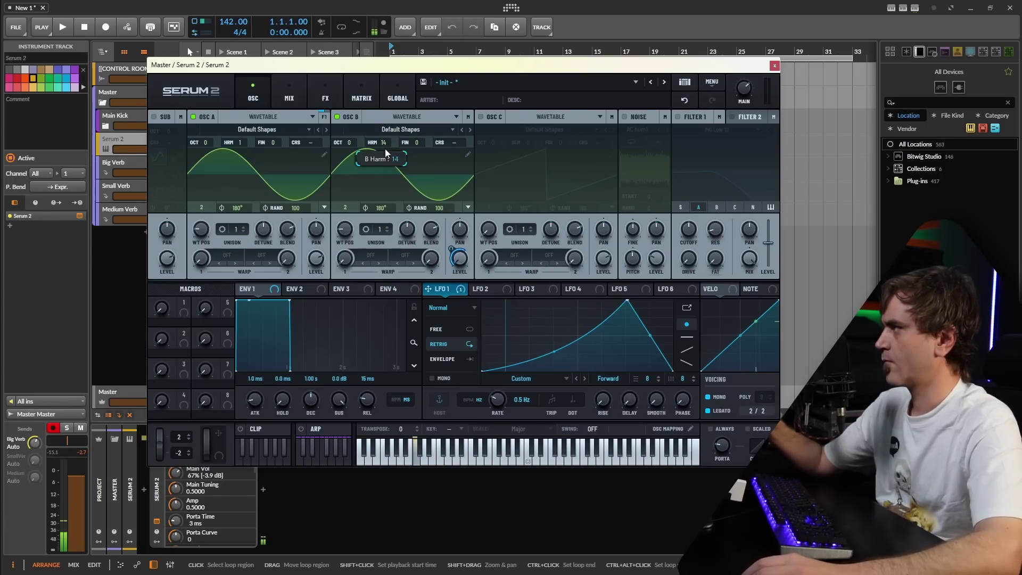
Step: Reset the synth to a fresh Init patch and switch oscillator A's pitch mode to Ratio
click(423, 83)
right_click(220, 143)
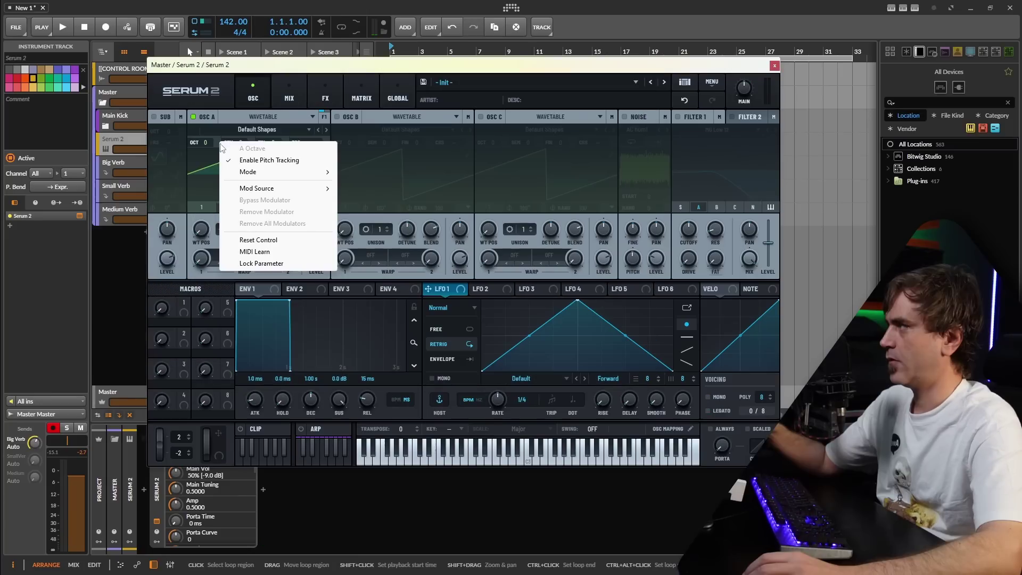
mouse_move(242, 172)
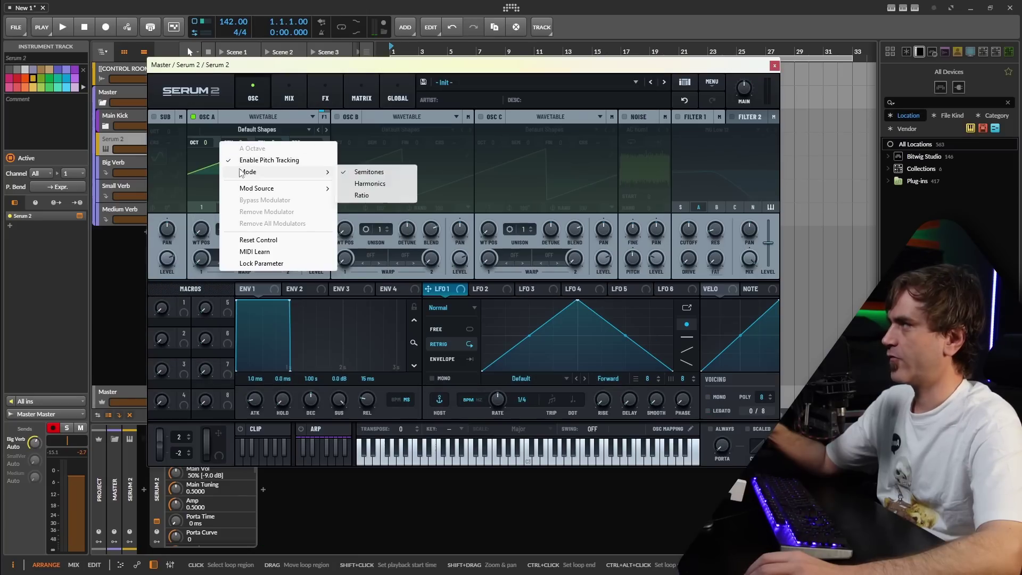
click(360, 196)
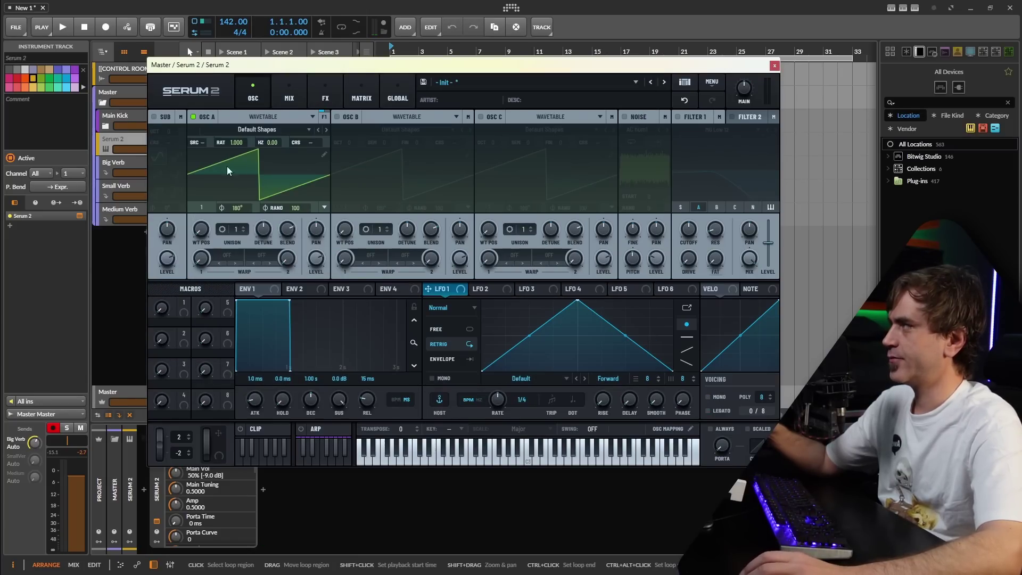
click(202, 142)
click(207, 146)
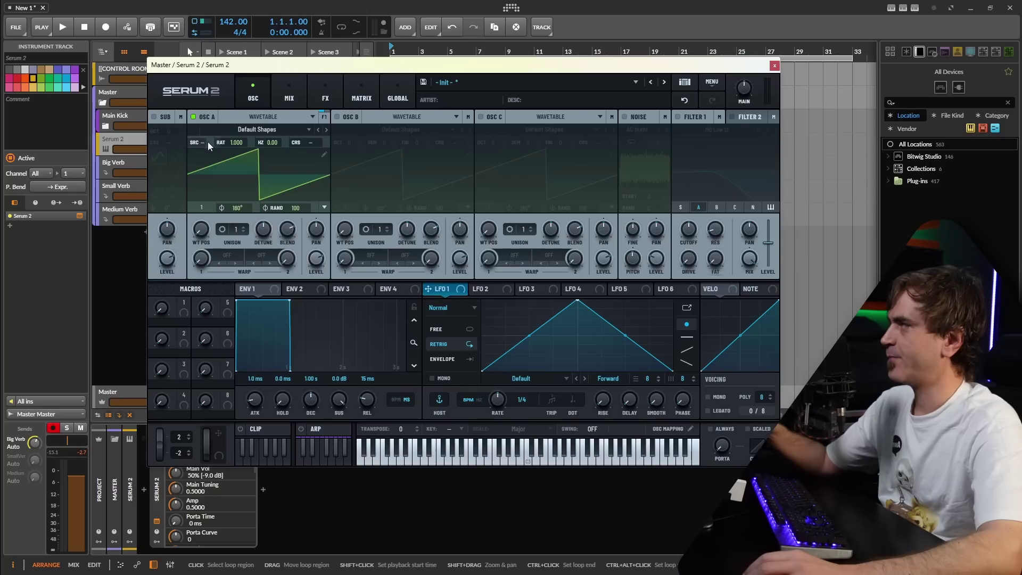
Step: Set oscillator A to the sine shape at wavetable position 2, then enable oscillator B with the same shape
drag(200, 228, 204, 216)
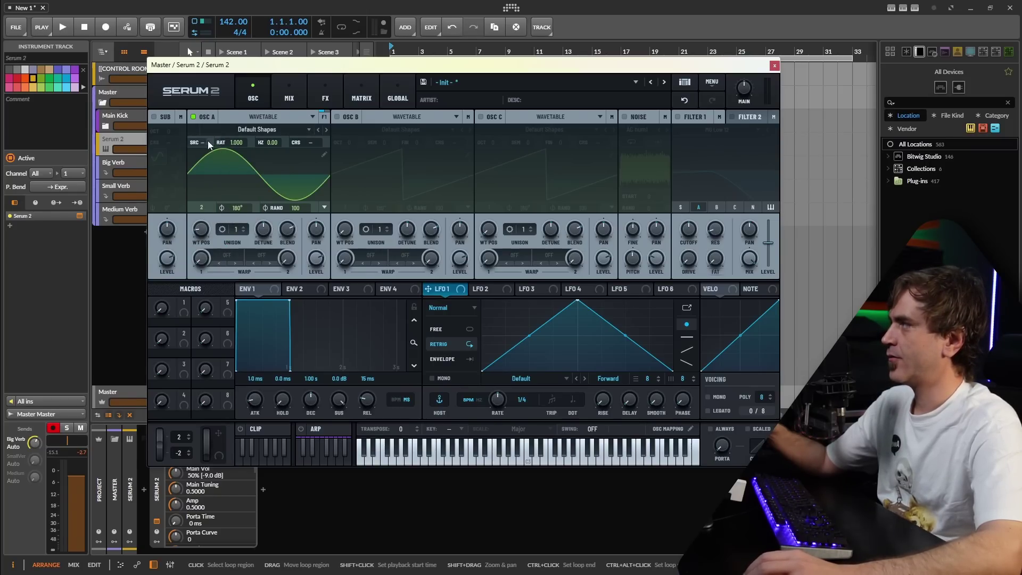
click(337, 117)
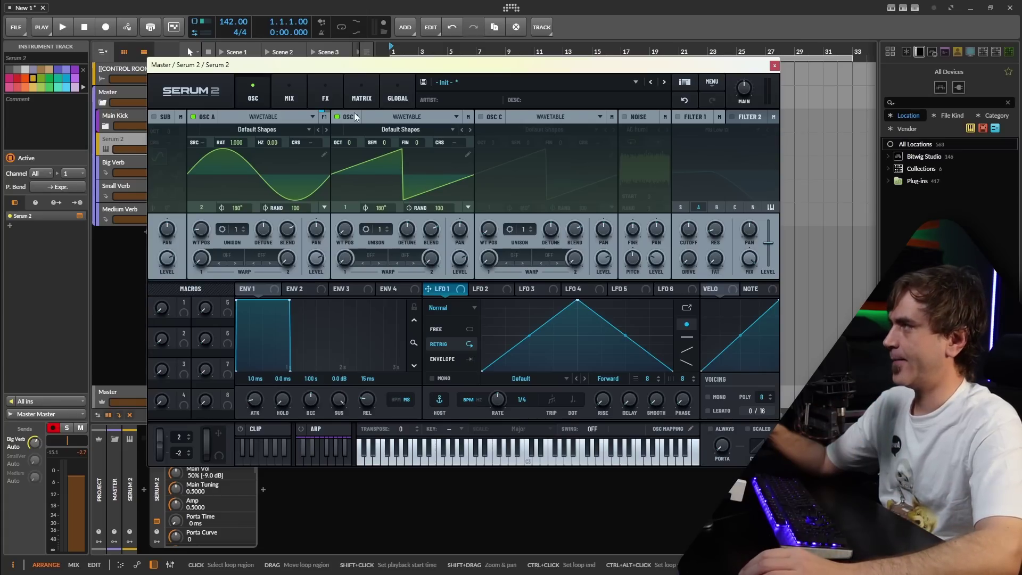
click(392, 131)
click(393, 131)
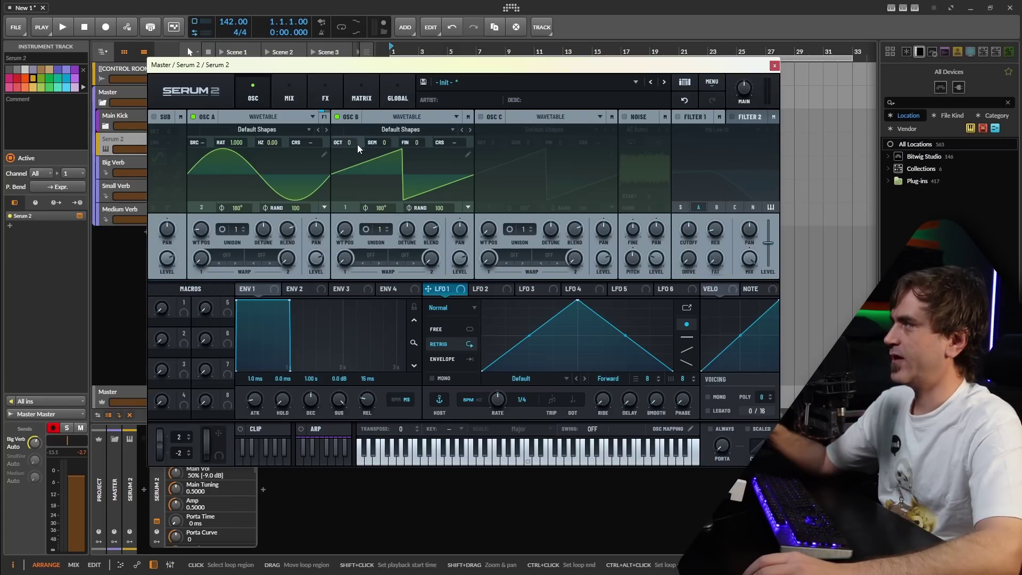
drag(347, 220, 351, 212)
Step: Switch oscillator B's pitch mode to Ratio and return oscillator A's pitch mode to Semitones
right_click(362, 142)
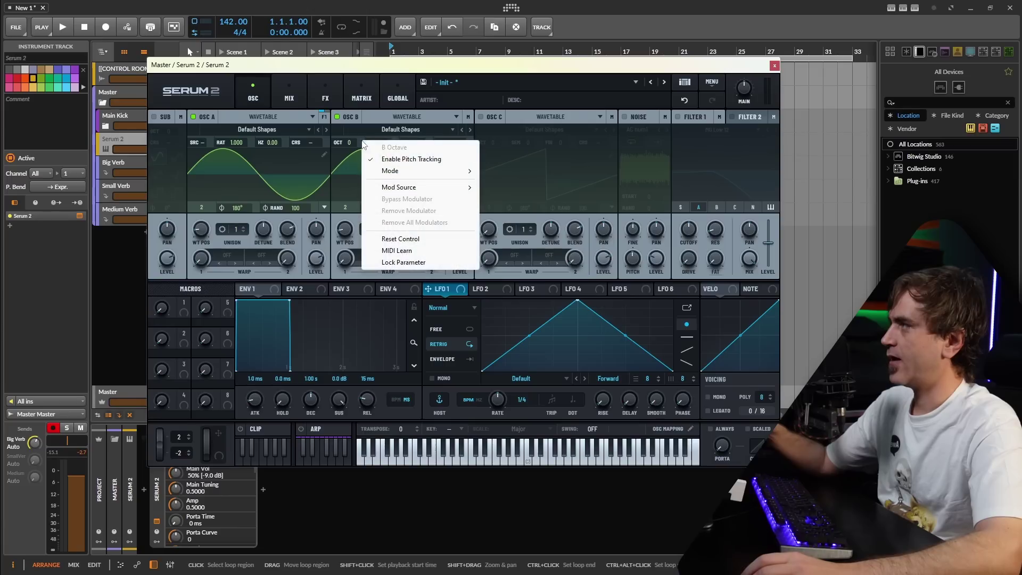
mouse_move(417, 173)
click(513, 196)
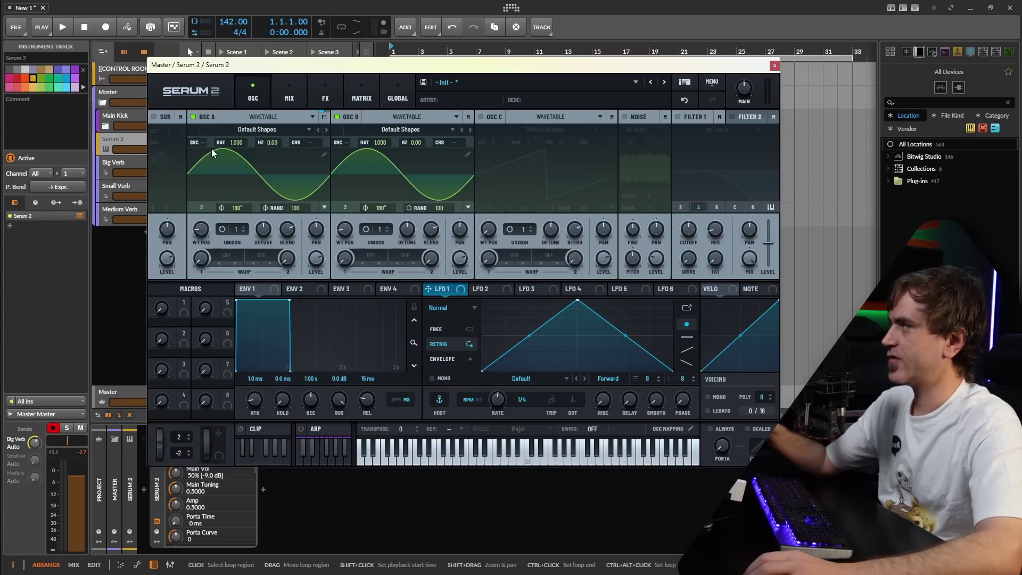
right_click(212, 143)
mouse_move(230, 174)
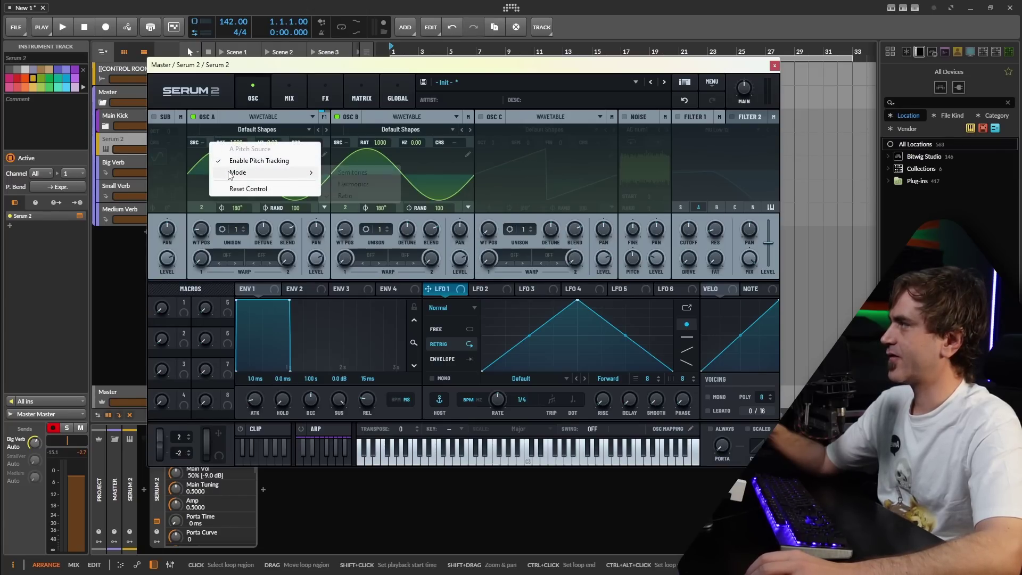
click(352, 173)
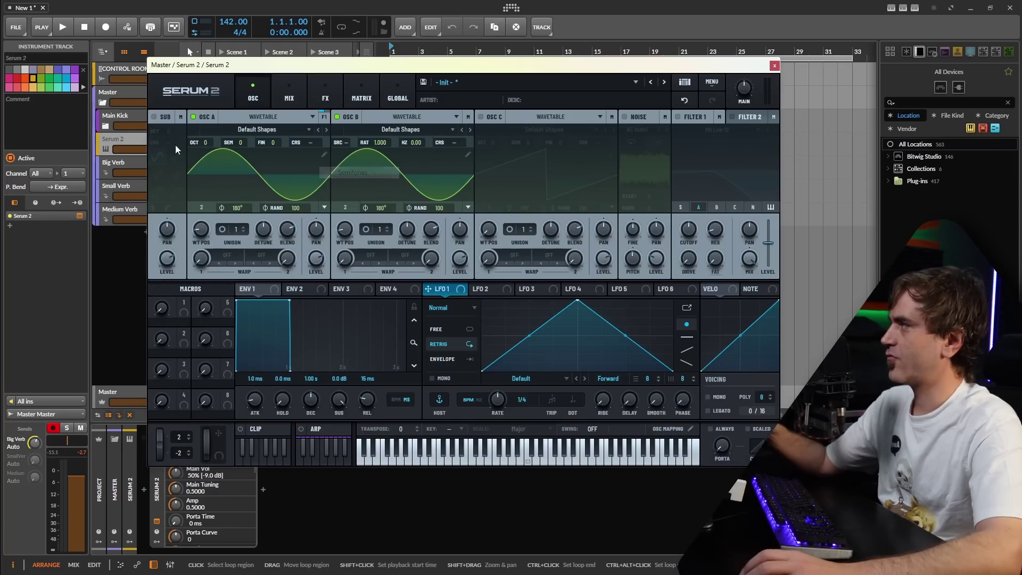
Step: Set oscillator B's pitch source to Osc A and its ratio to 12
click(343, 143)
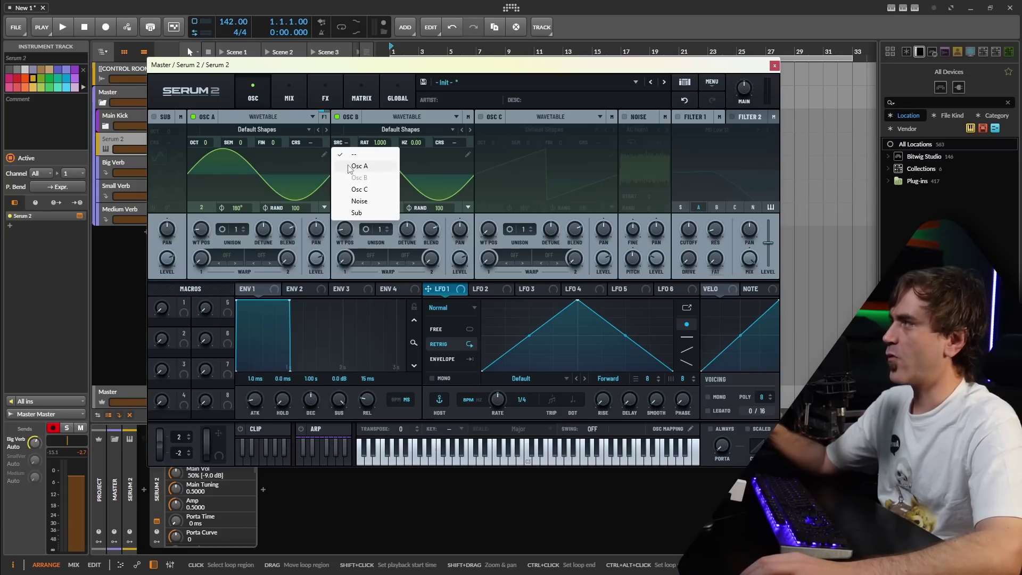
click(358, 165)
drag(379, 143, 387, 133)
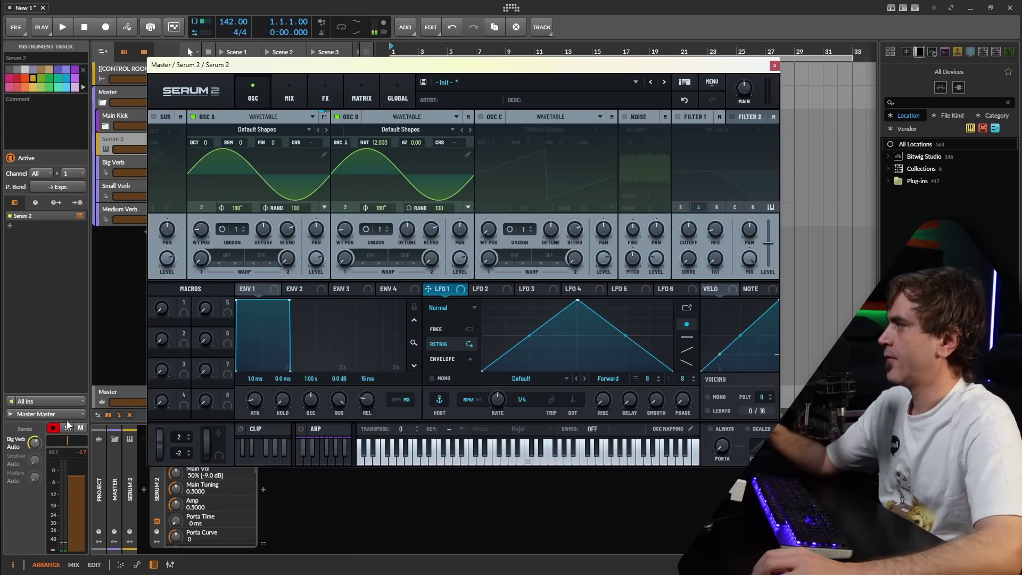
Step: Turn the track's Big Verb send all the way down and adjust the levels of oscillators A and B
drag(34, 442, 34, 464)
drag(464, 256, 439, 366)
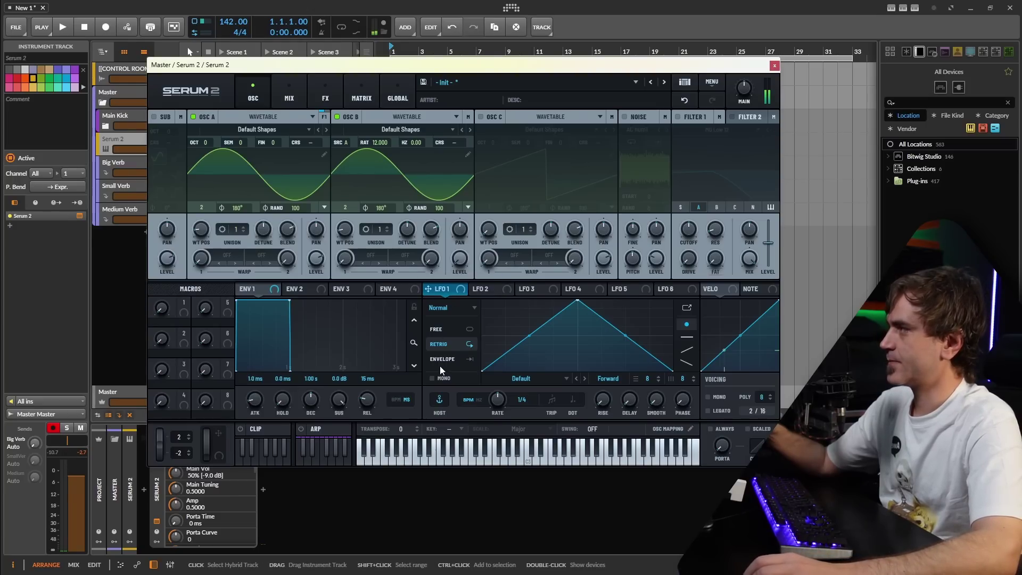
drag(319, 261, 319, 271)
drag(461, 265, 475, 229)
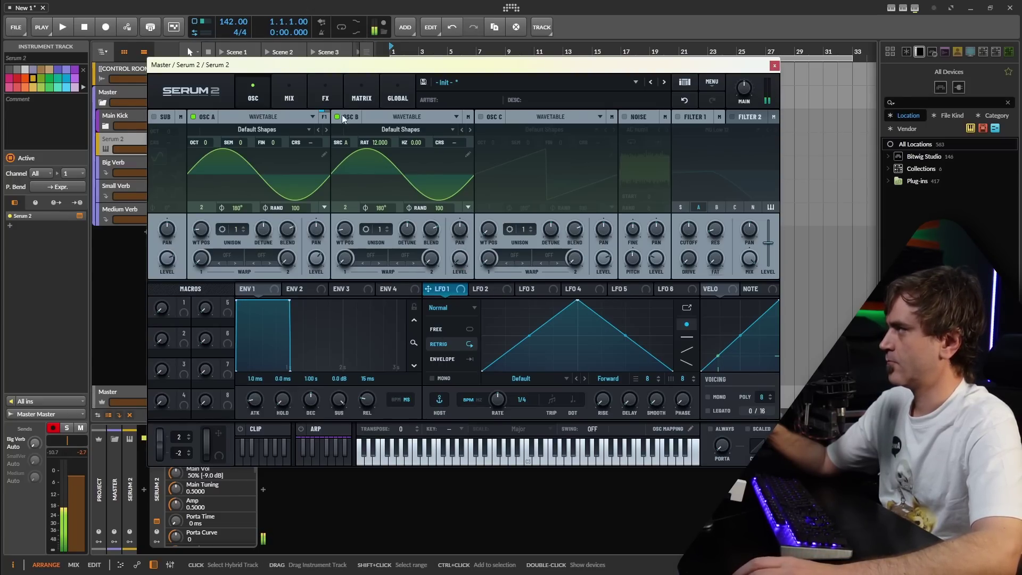
Step: Add a Distortion effect to the main effects chain and set its type to SoftClip
click(289, 95)
click(325, 95)
click(166, 137)
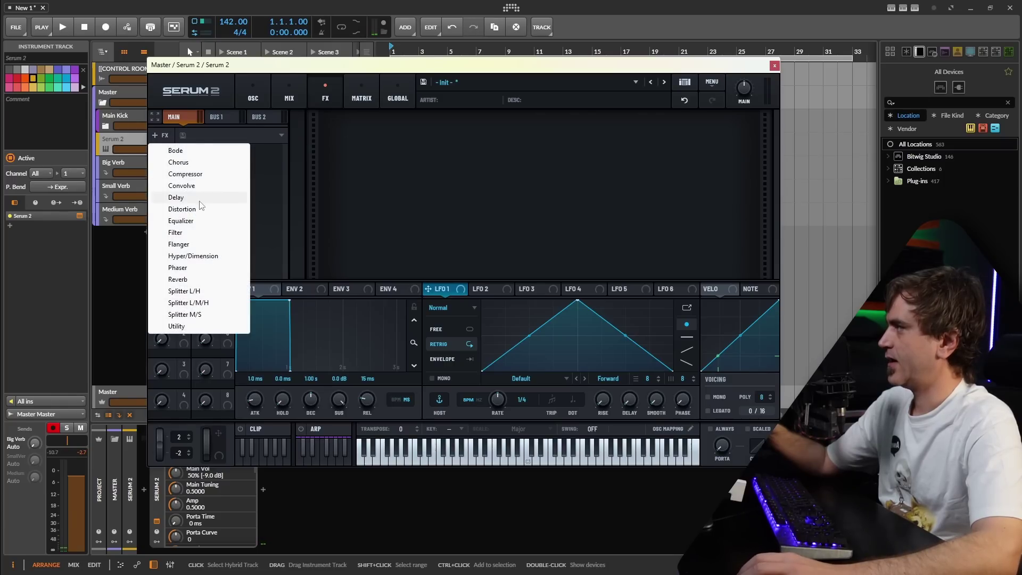
click(193, 211)
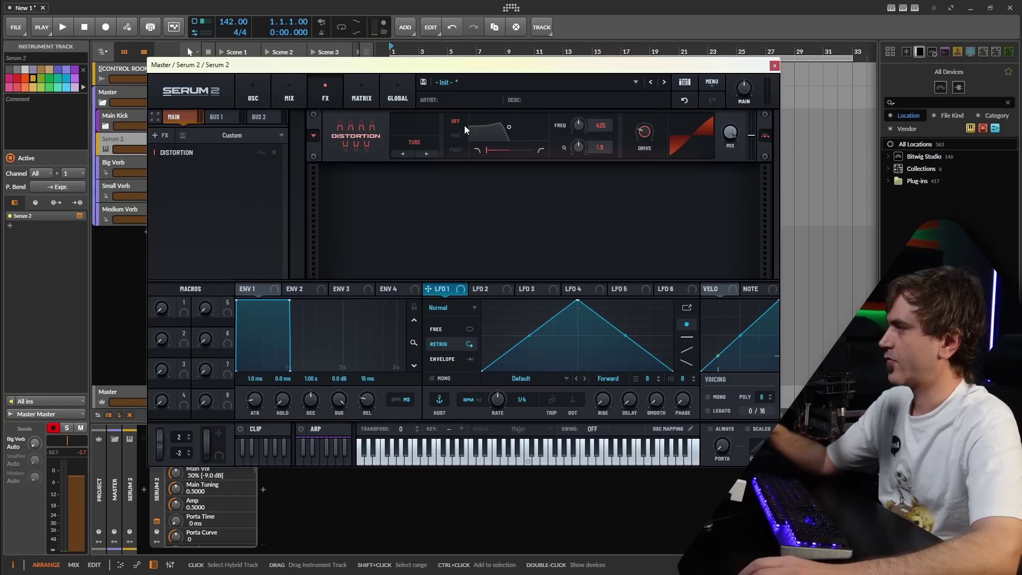
click(409, 148)
click(419, 166)
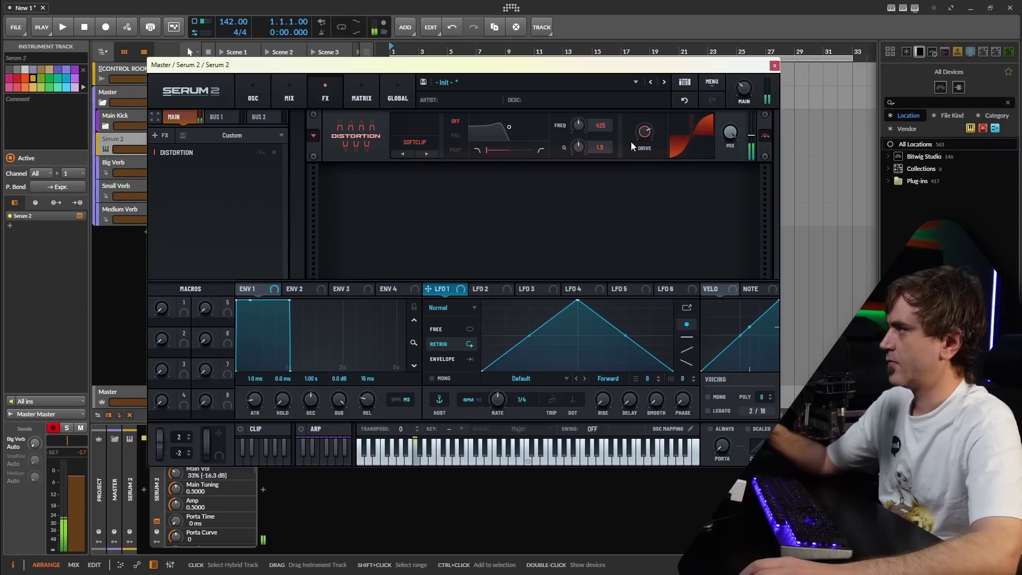
Step: Vary oscillator B's level before turning it down, and step its ratio through 14 to 11
click(261, 103)
drag(459, 262, 490, 260)
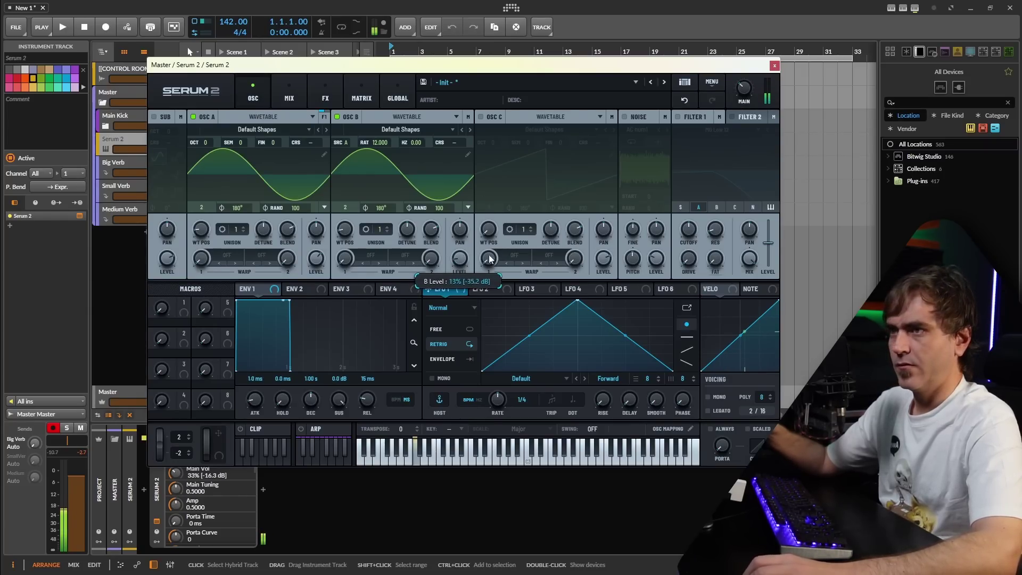
drag(484, 310, 468, 282)
drag(374, 143, 379, 141)
drag(461, 260, 461, 296)
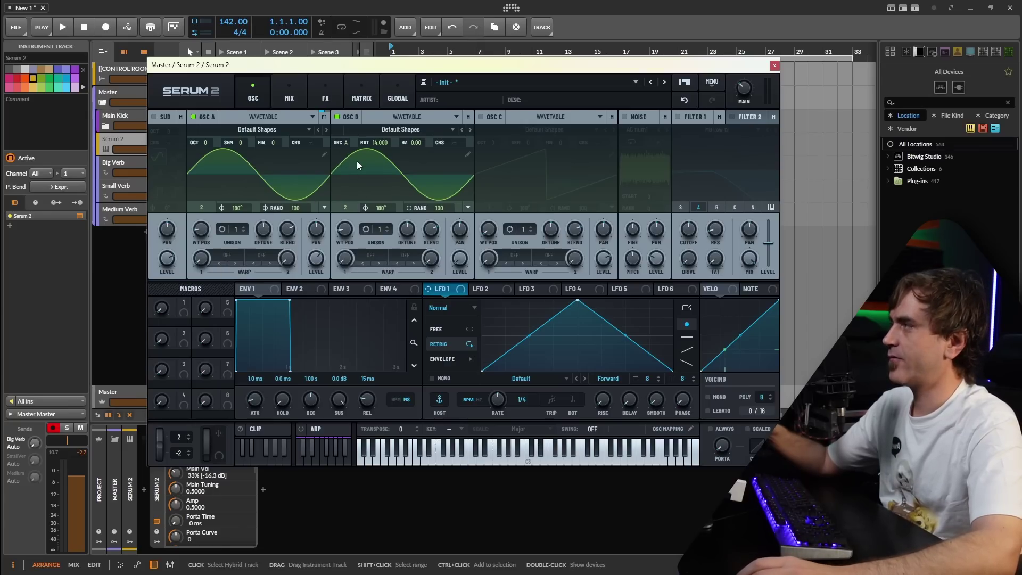
drag(363, 142, 375, 149)
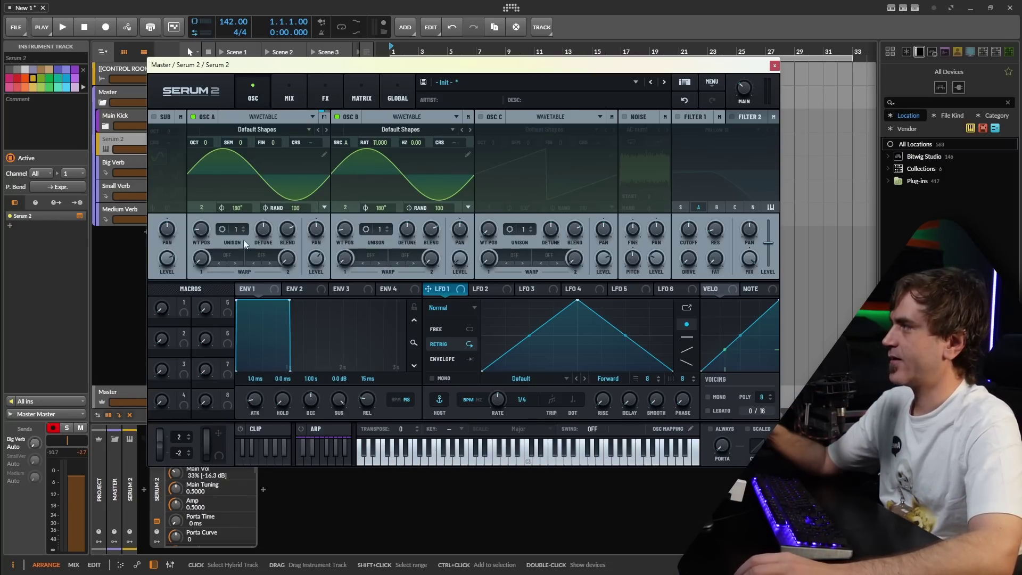
Step: Set oscillator A's first warp to PD (B) and try a warp amount of about 43%
click(228, 256)
mouse_move(237, 337)
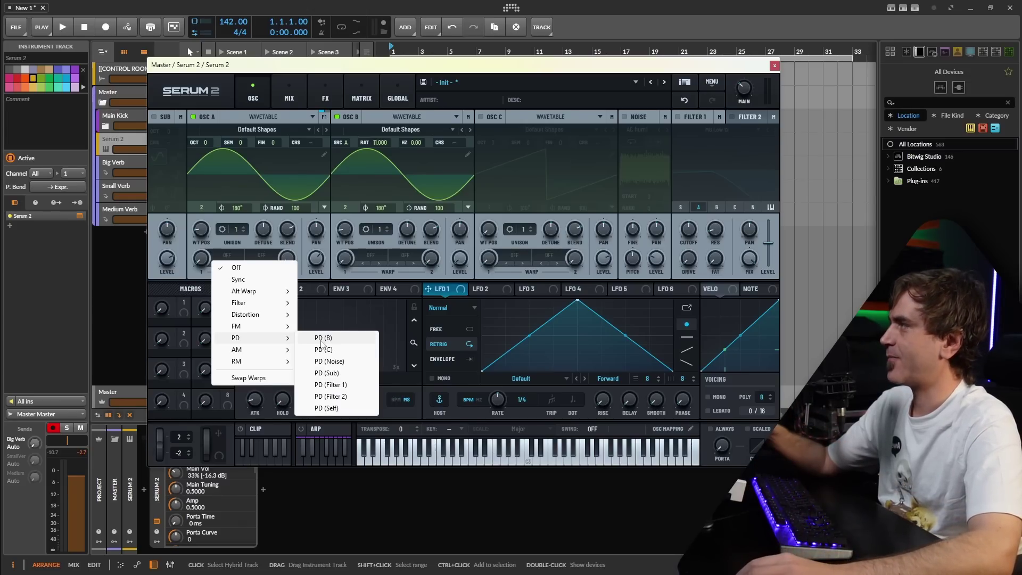
click(323, 338)
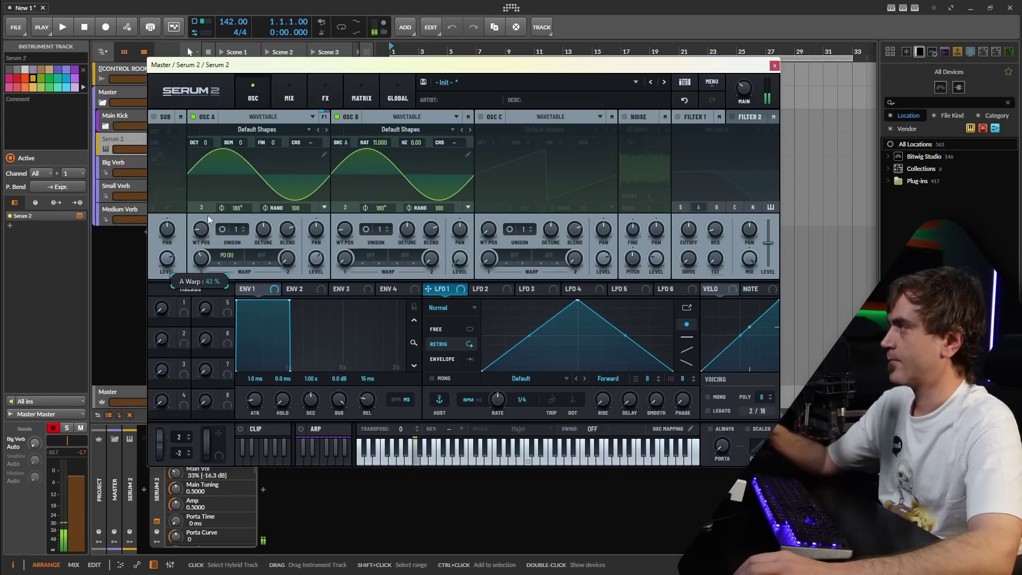
Step: Remove the Distortion effect from the main effects chain
click(290, 94)
click(325, 96)
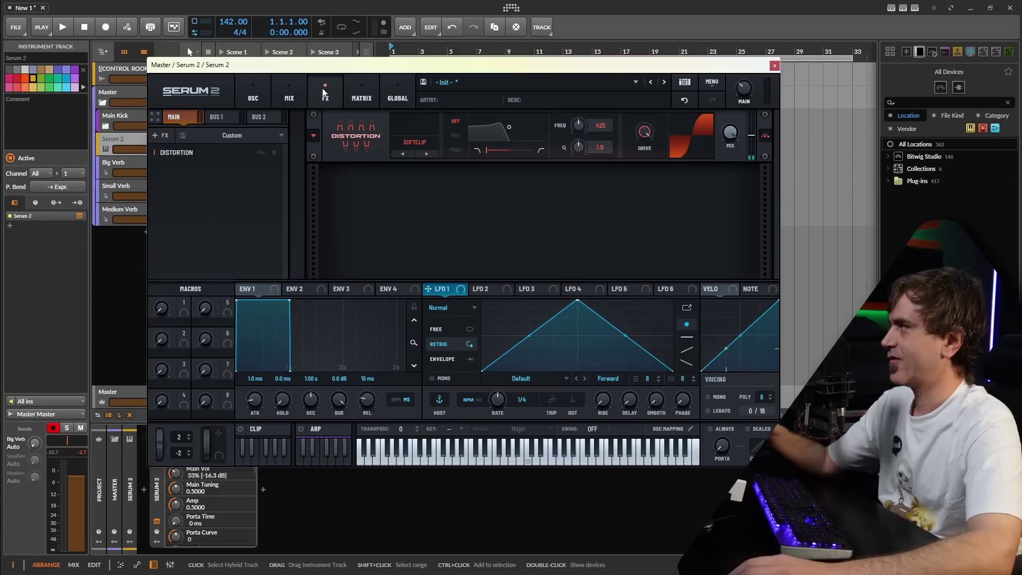
click(274, 152)
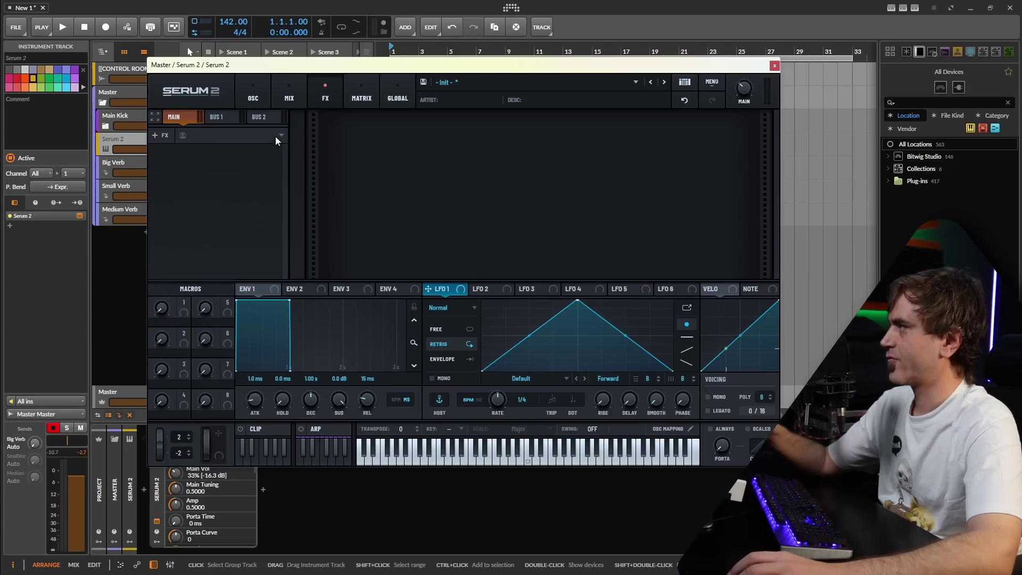
Step: Modulate oscillator A's PD warp amount with Env 2 and shorten that envelope's decay to 519 ms
click(252, 96)
drag(294, 289, 193, 246)
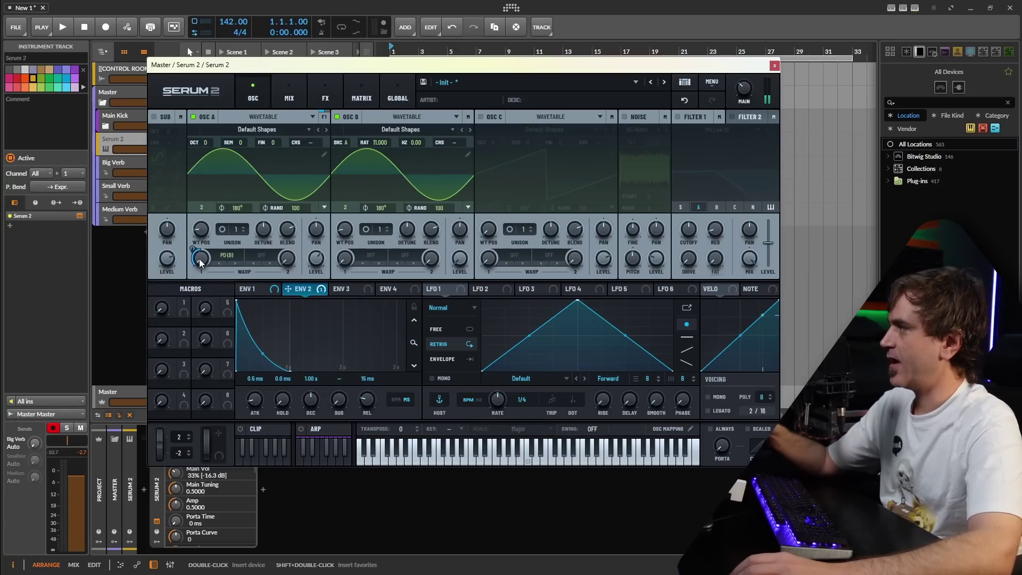
drag(305, 398, 307, 405)
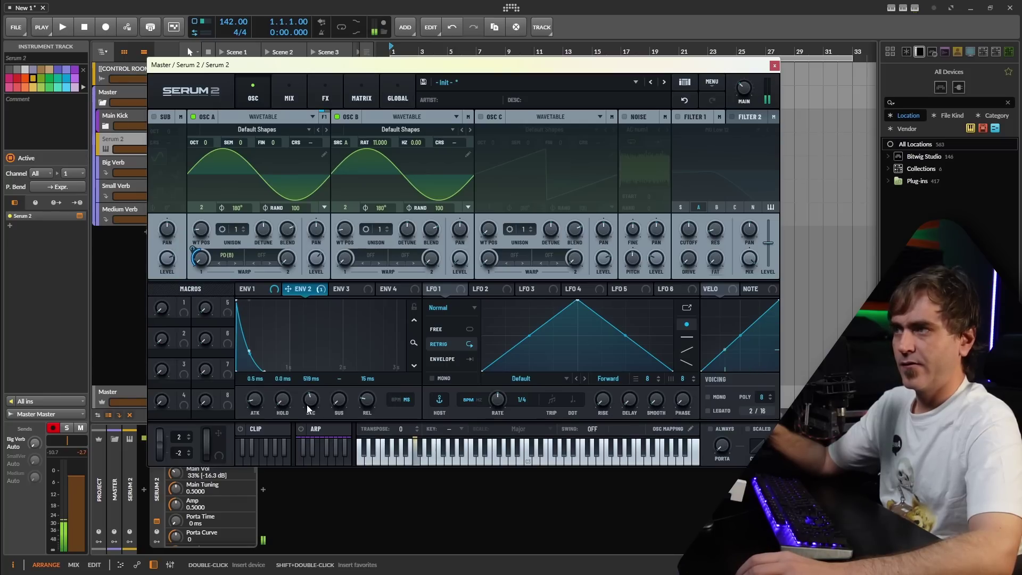
Step: Modulate oscillator A's coarse pitch with Env 3 and check the routing in the modulation matrix
click(343, 289)
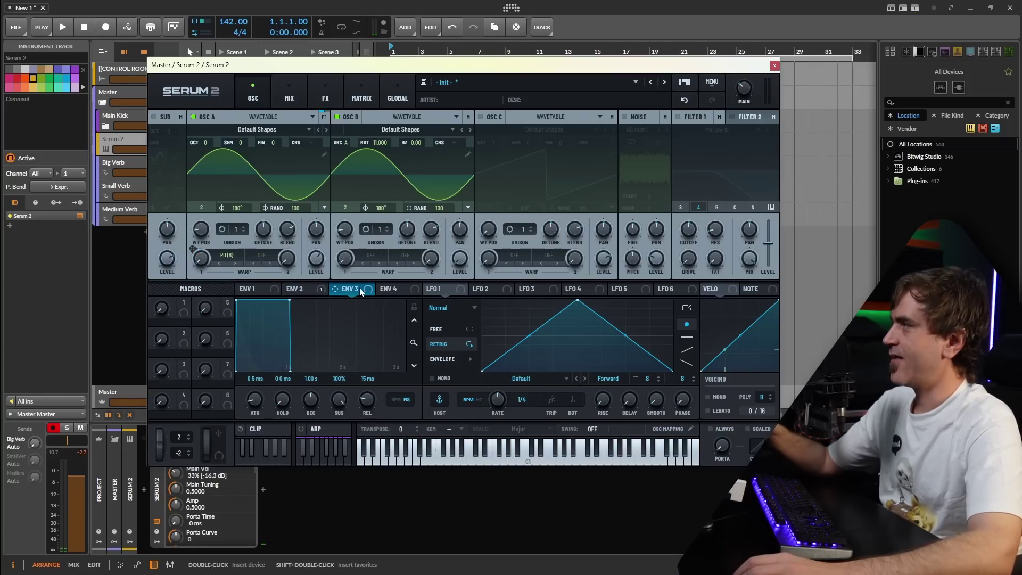
drag(360, 290, 311, 142)
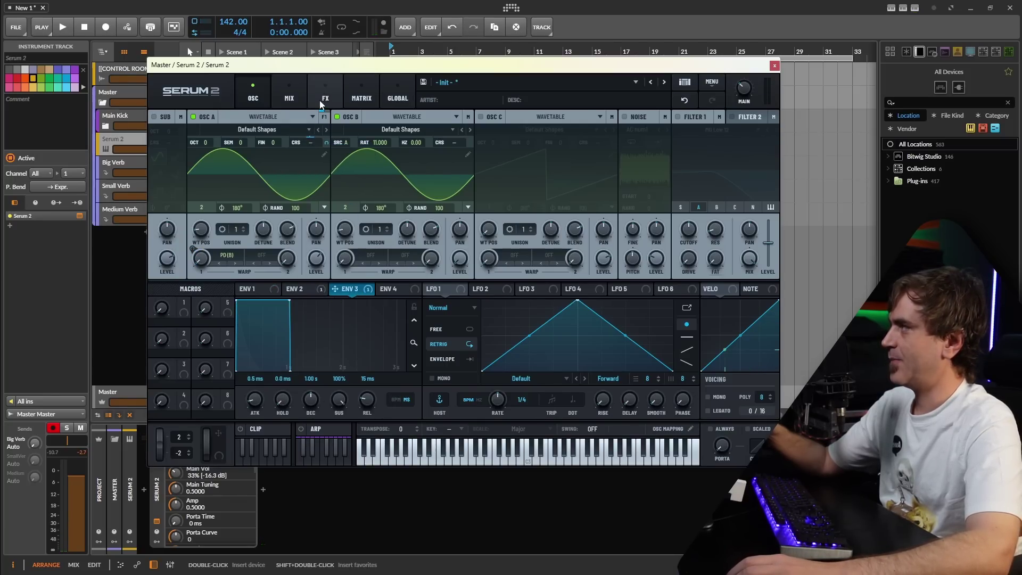
click(362, 96)
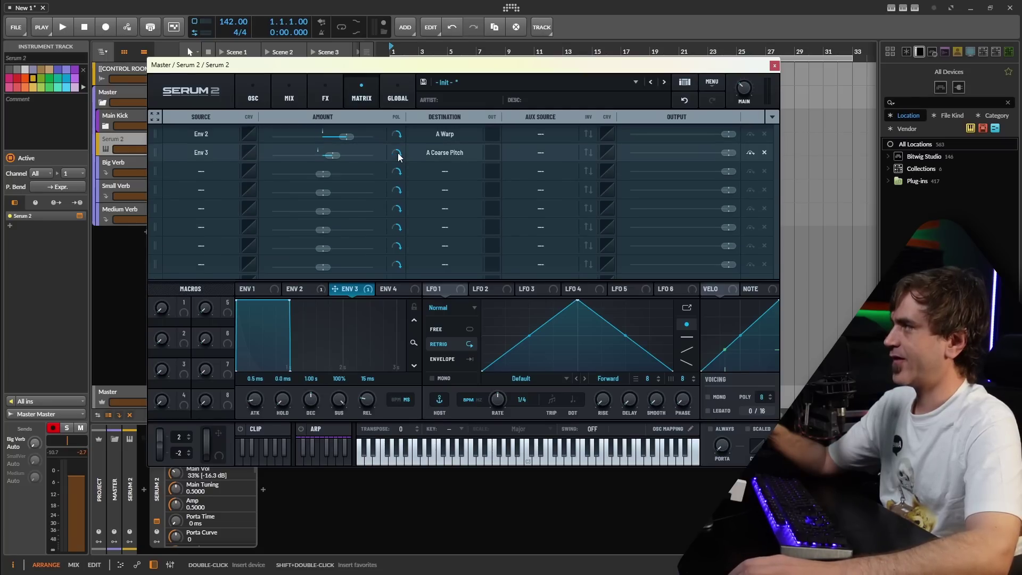
click(257, 94)
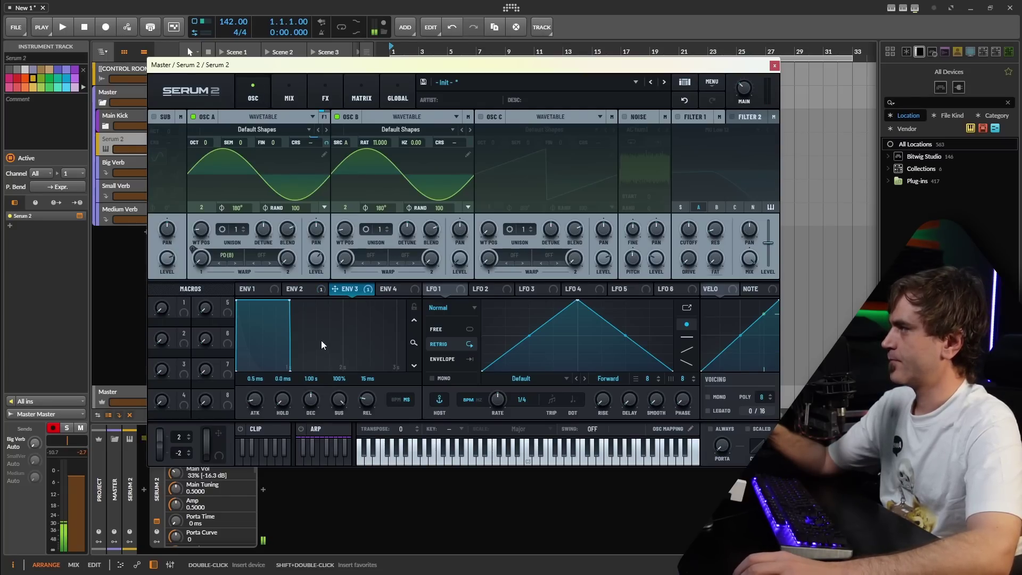
Step: Shape Env 3 into a pitch click with 0 ms attack, 3.6 ms decay and no sustain, and play test notes
drag(341, 401, 299, 430)
drag(250, 385, 247, 400)
drag(318, 400, 314, 406)
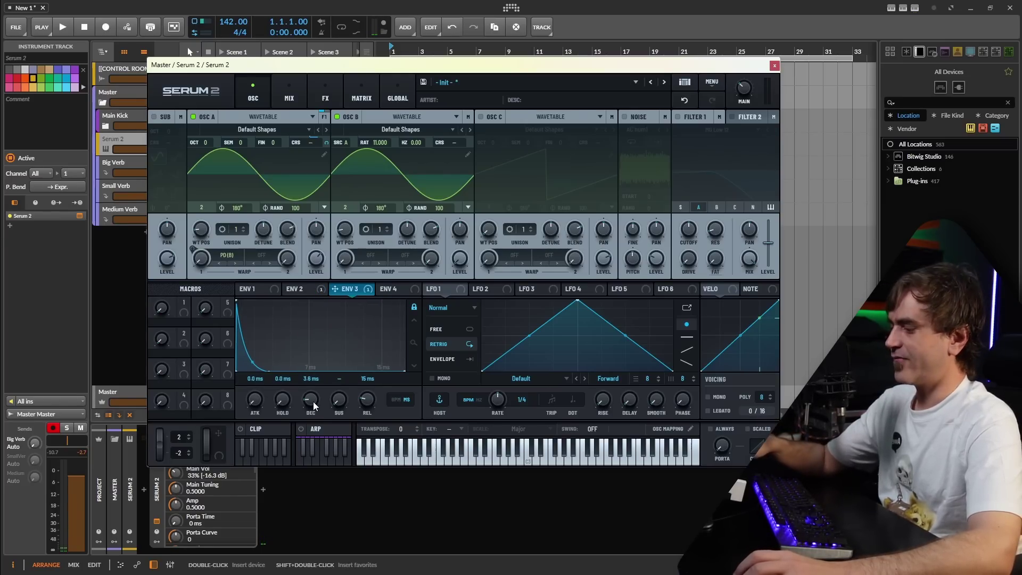
key(a)
key(k)
key(a)
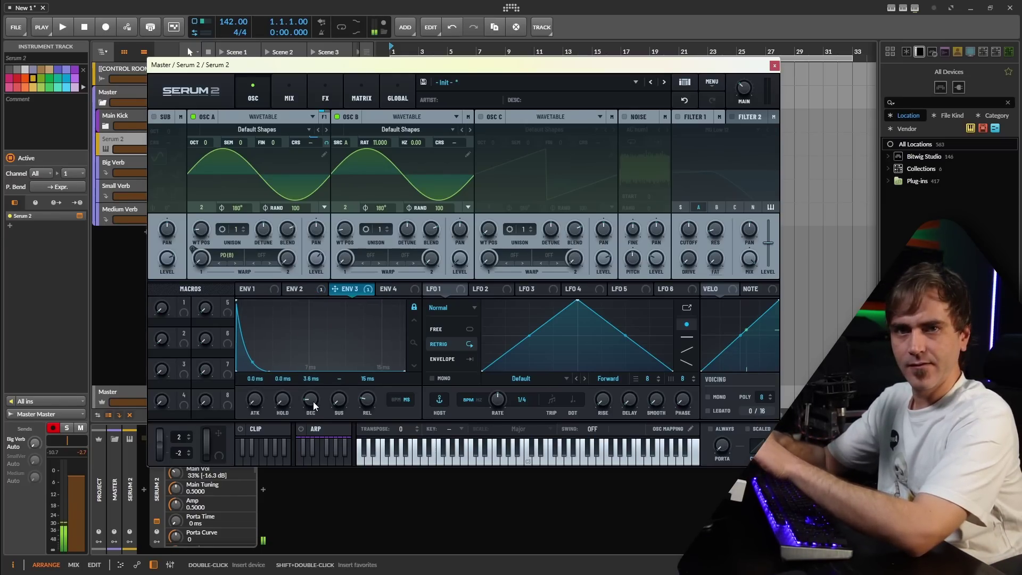
key(a)
Step: Lengthen Env 1's release to 1.05 s and play a note to hear it
click(249, 290)
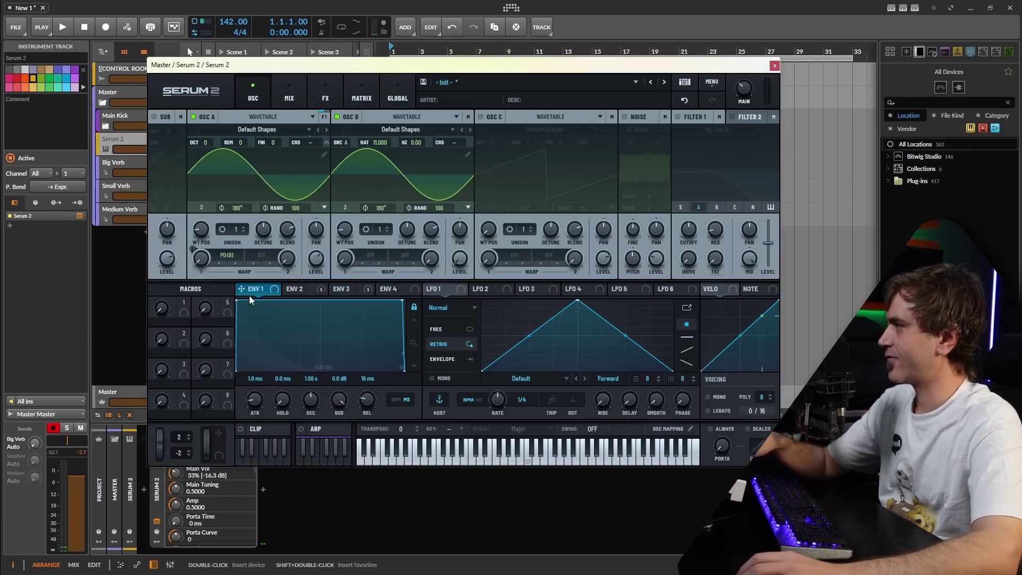
drag(375, 395, 375, 390)
key(a)
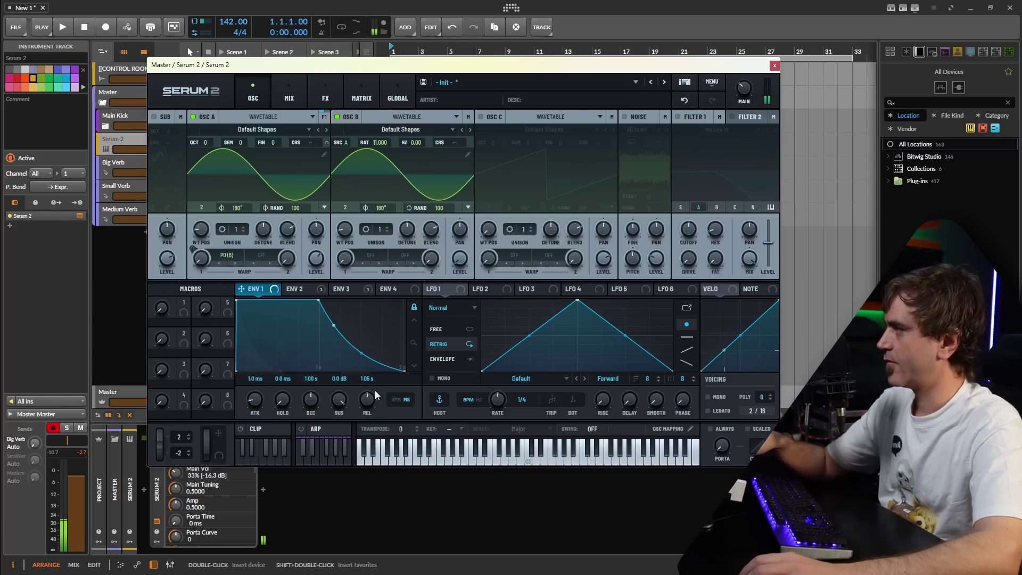
Step: Audition higher ratios up to 14.000 on oscillator B and settle on a ratio of 12.000
key(a)
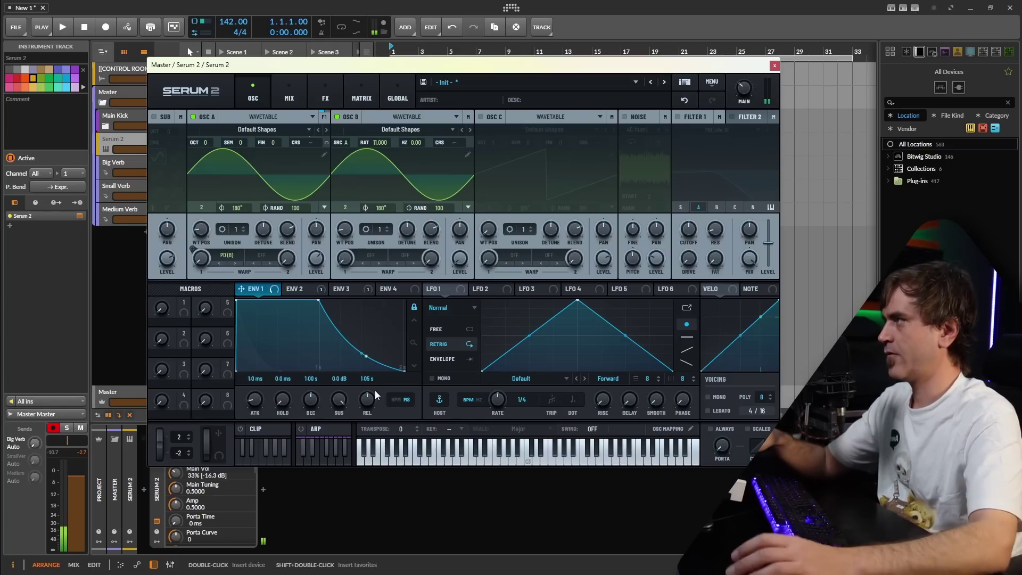
scroll(376, 145, up, 1)
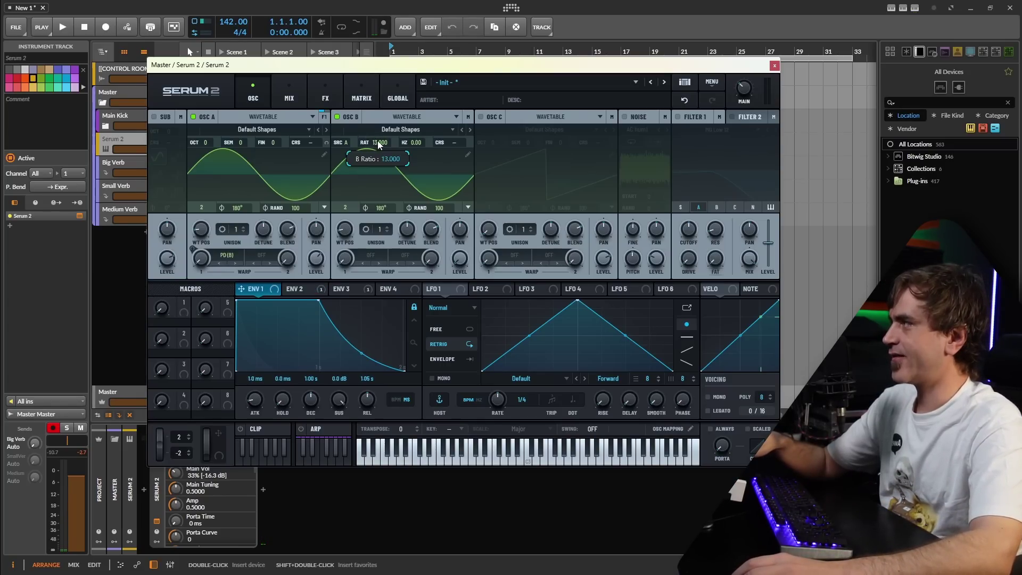
scroll(376, 142, down, 1)
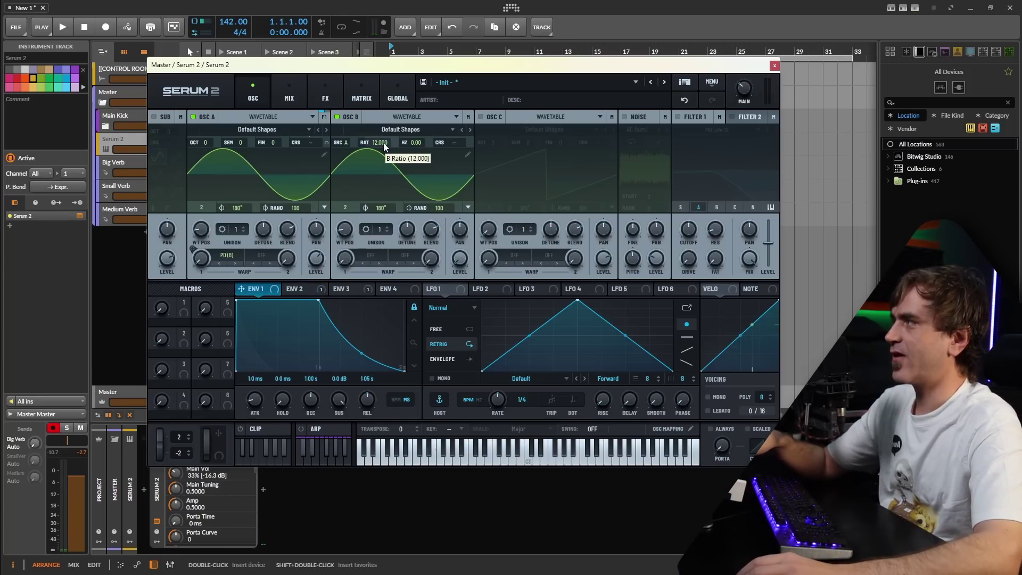
scroll(384, 142, up, 2)
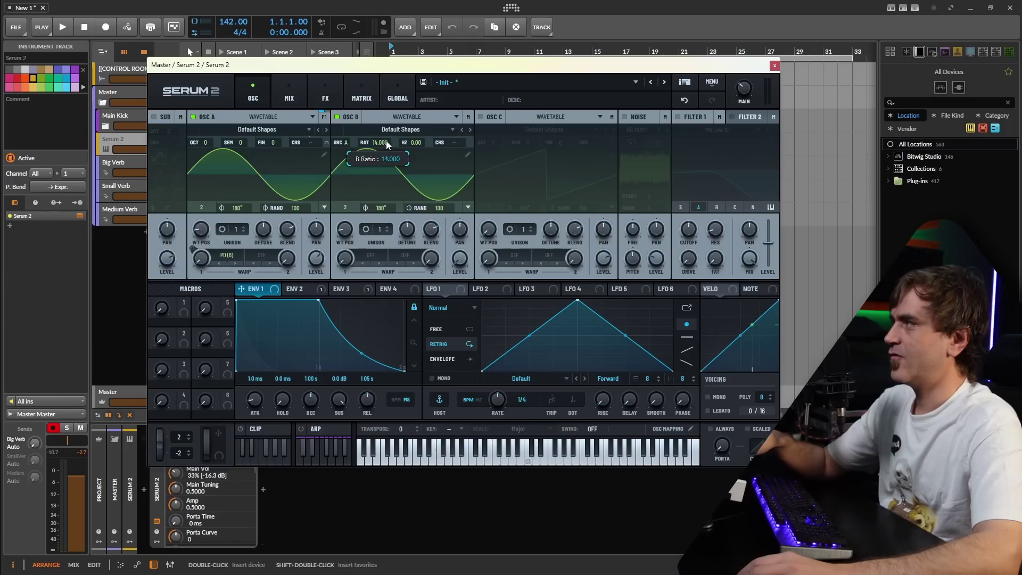
scroll(385, 142, down, 1)
scroll(417, 143, up, 3)
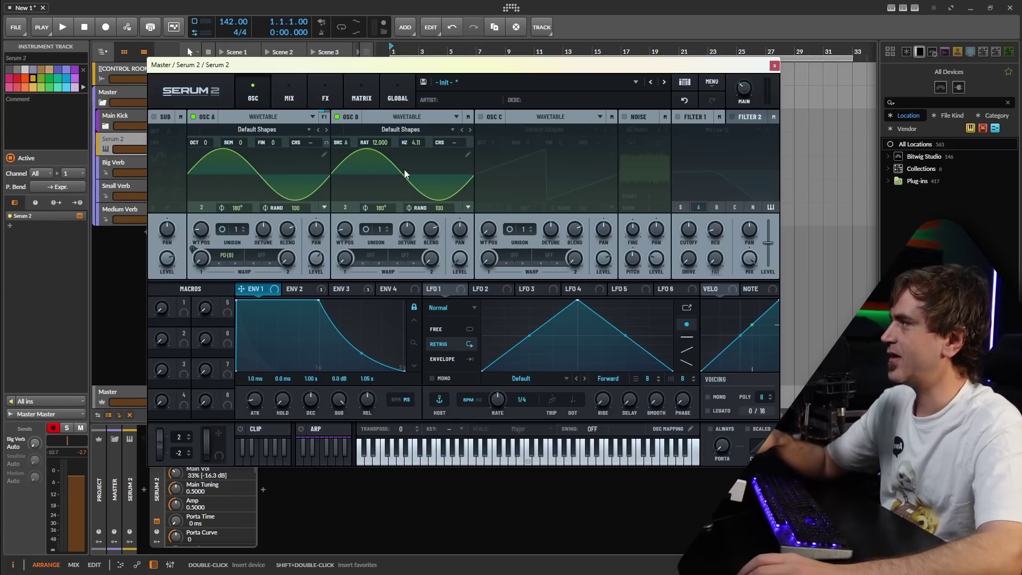
Step: Modulate oscillator B's Hz offset with LFO 1 and reset the base offset to 0.00
click(446, 291)
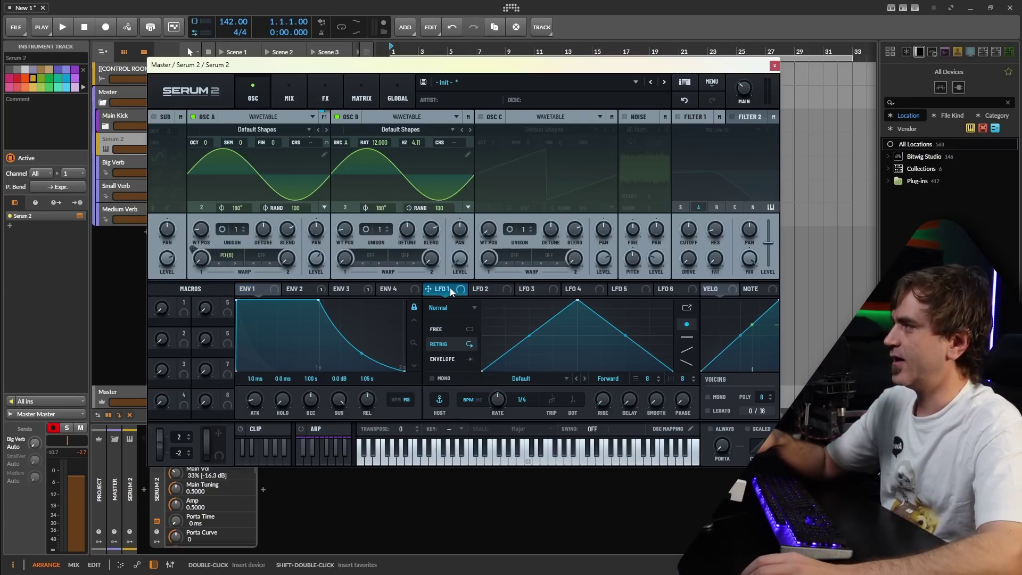
drag(449, 287, 413, 142)
right_click(413, 142)
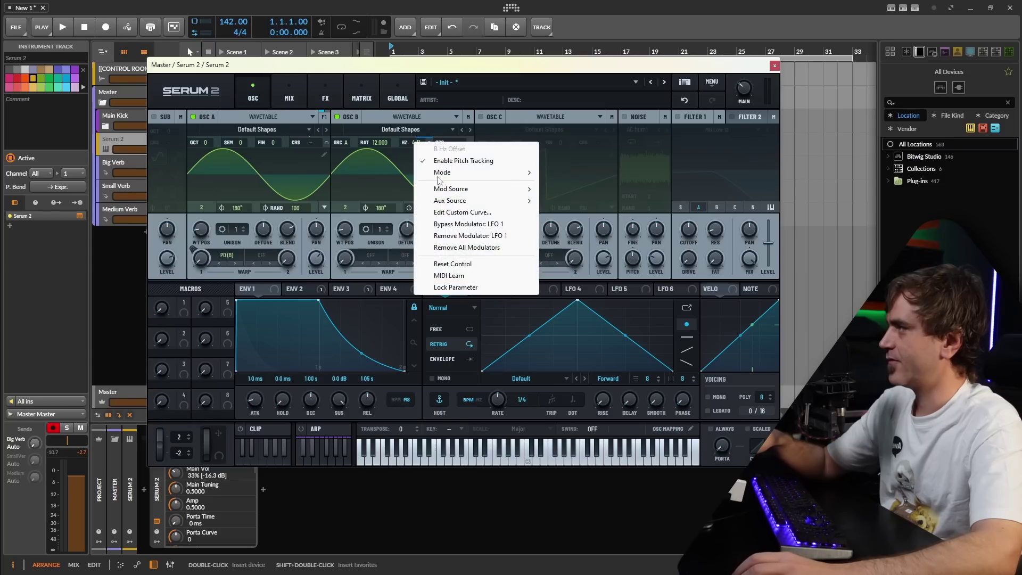
click(469, 264)
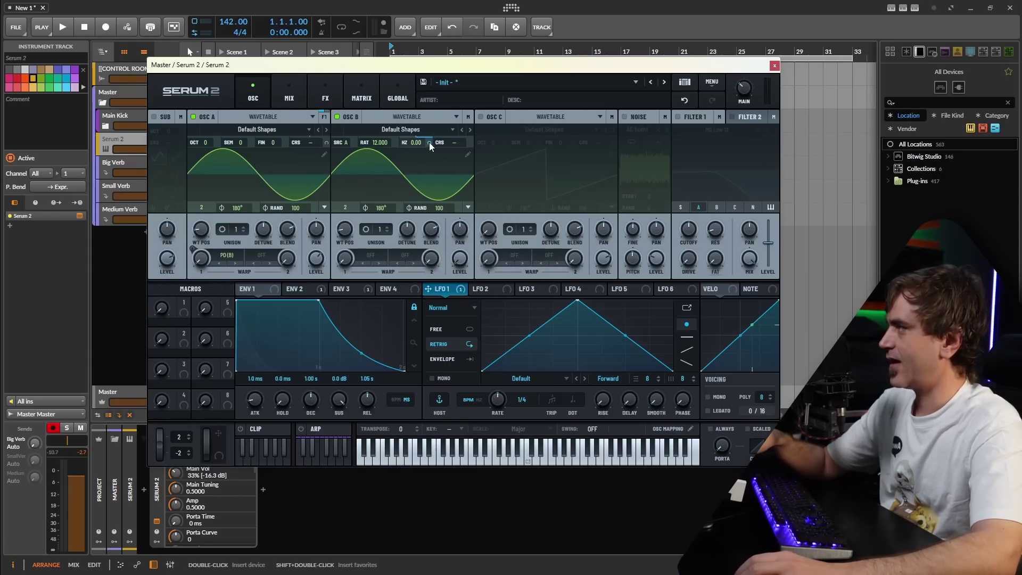
Step: Check the amount of LFO 1's modulation of oscillator B's Hz offset in the modulation matrix
click(396, 90)
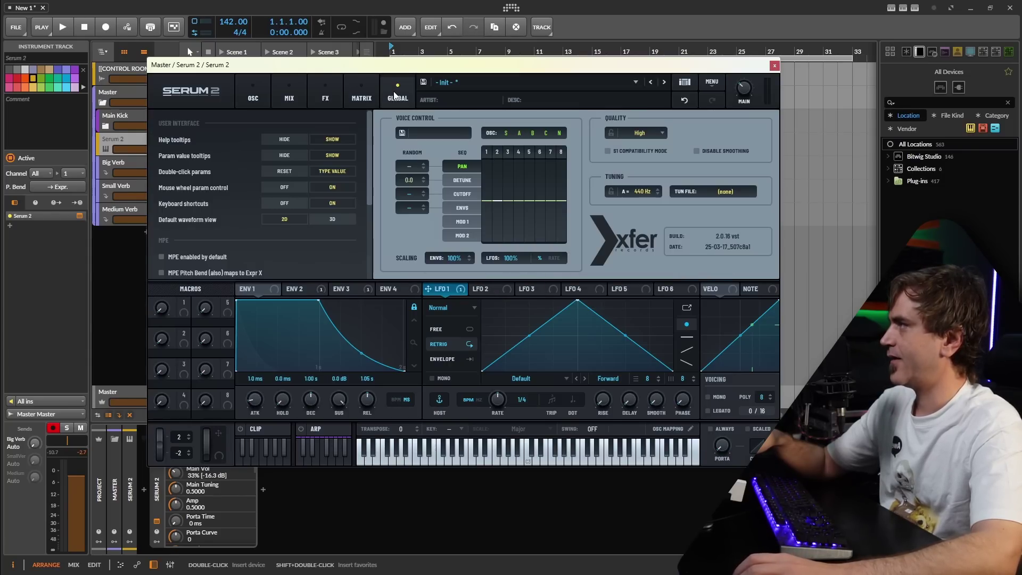
click(362, 90)
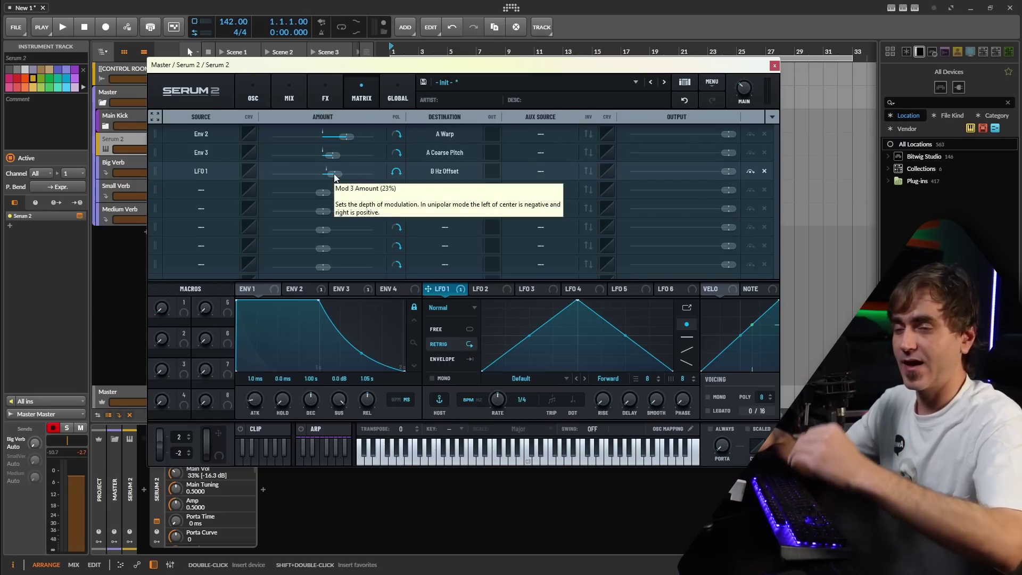
click(254, 86)
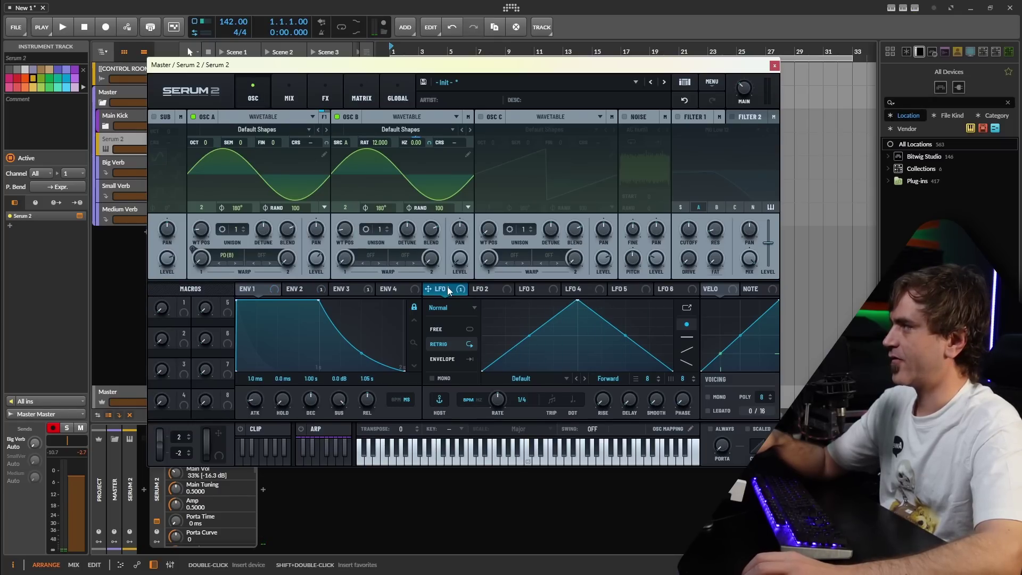
Step: Switch LFO 1 to the Chaos: Lorenz mode and try a short rise time while playing notes
click(454, 306)
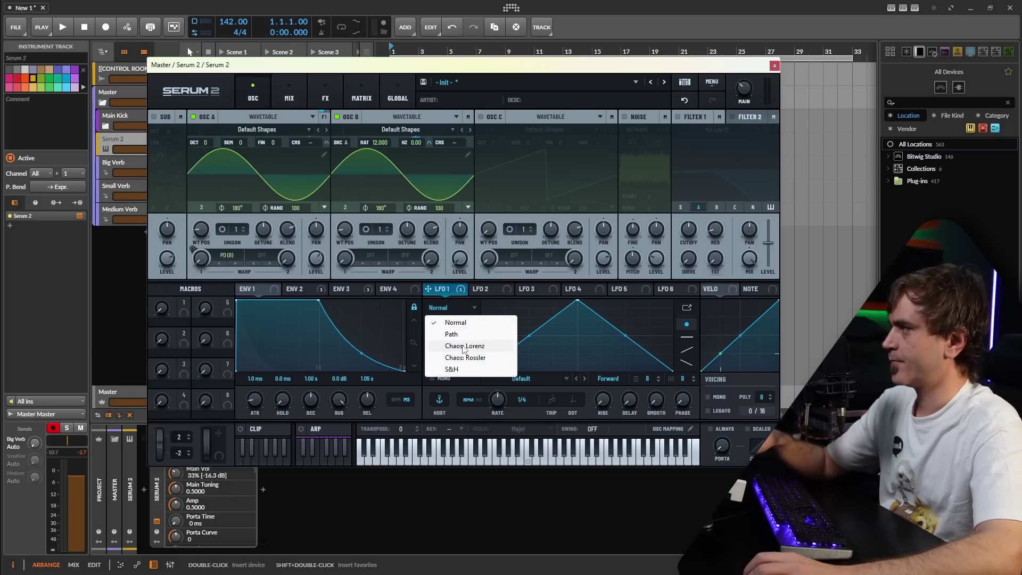
click(462, 345)
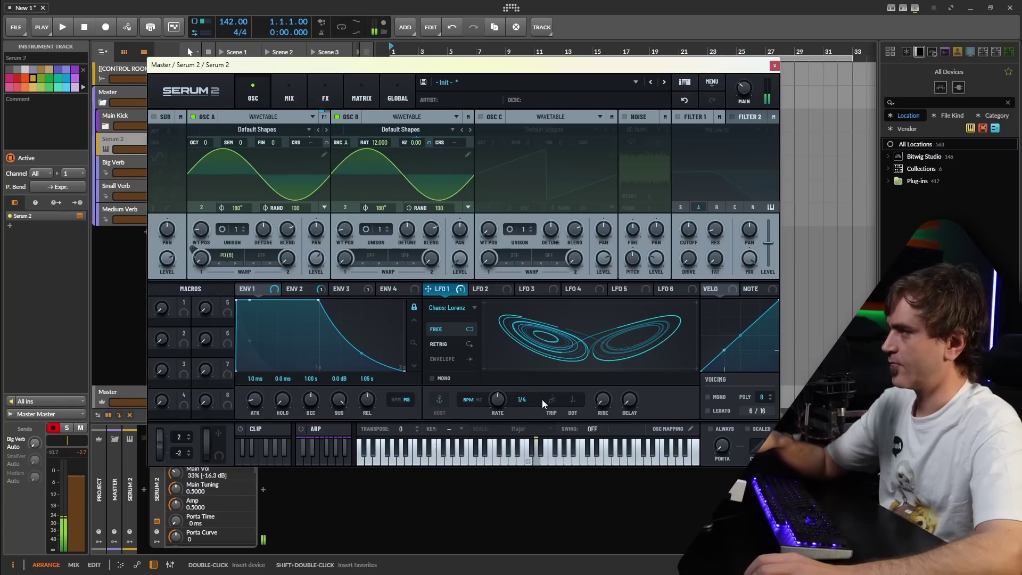
drag(606, 401, 614, 380)
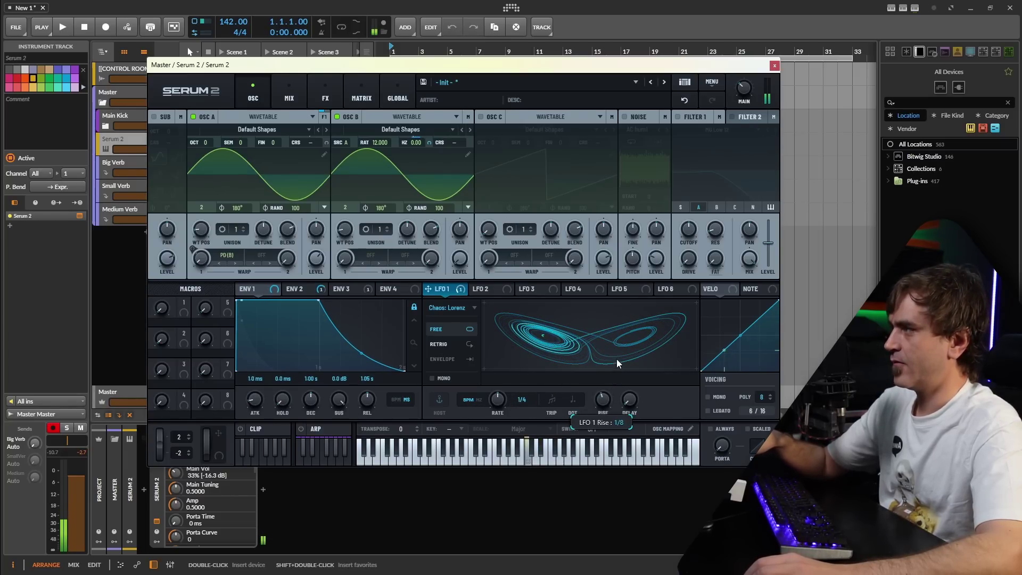
mouse_move(604, 407)
mouse_down()
mouse_move(606, 389)
mouse_move(603, 408)
mouse_up()
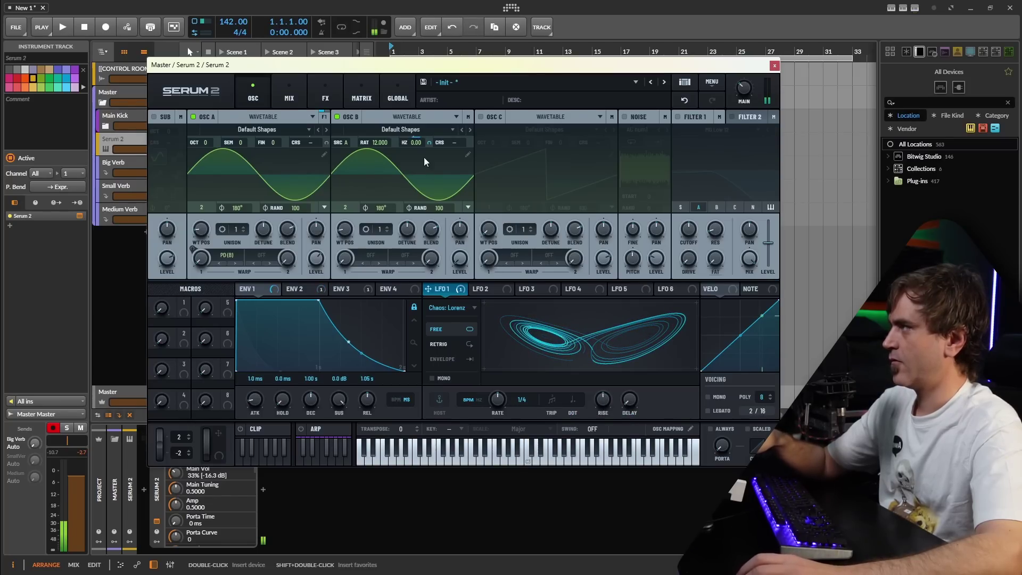
Step: Reduce LFO 1's modulation depth on oscillator B's Hz offset to about 7% and set the LFO rate to 1/16
drag(430, 144, 427, 160)
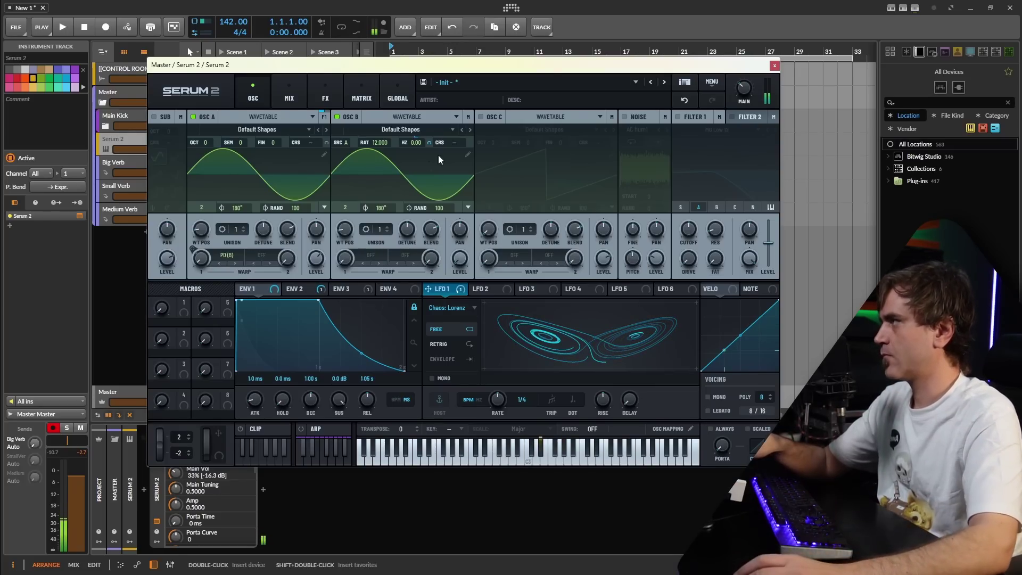
drag(429, 142, 429, 145)
drag(498, 399, 503, 388)
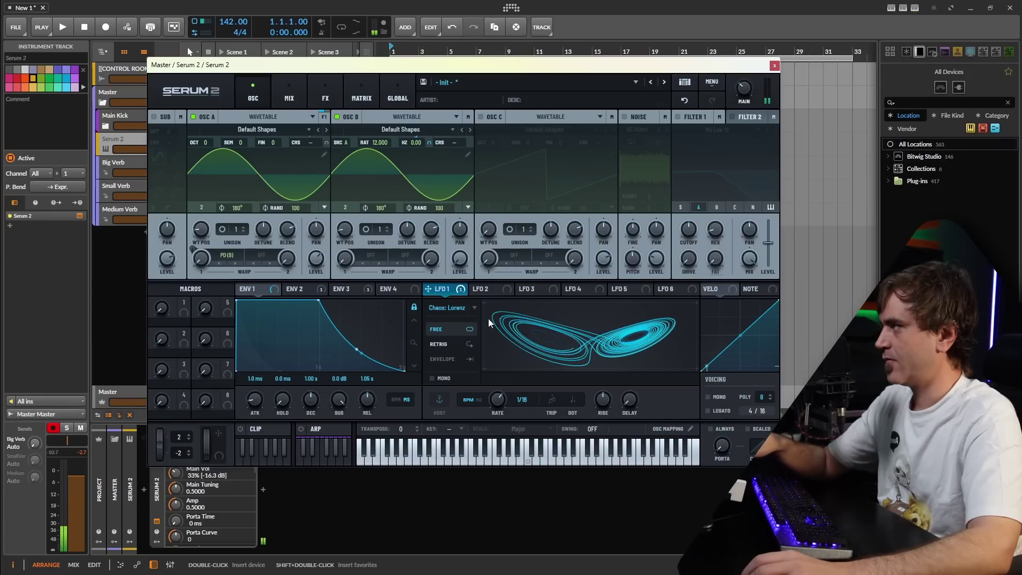
mouse_move(429, 142)
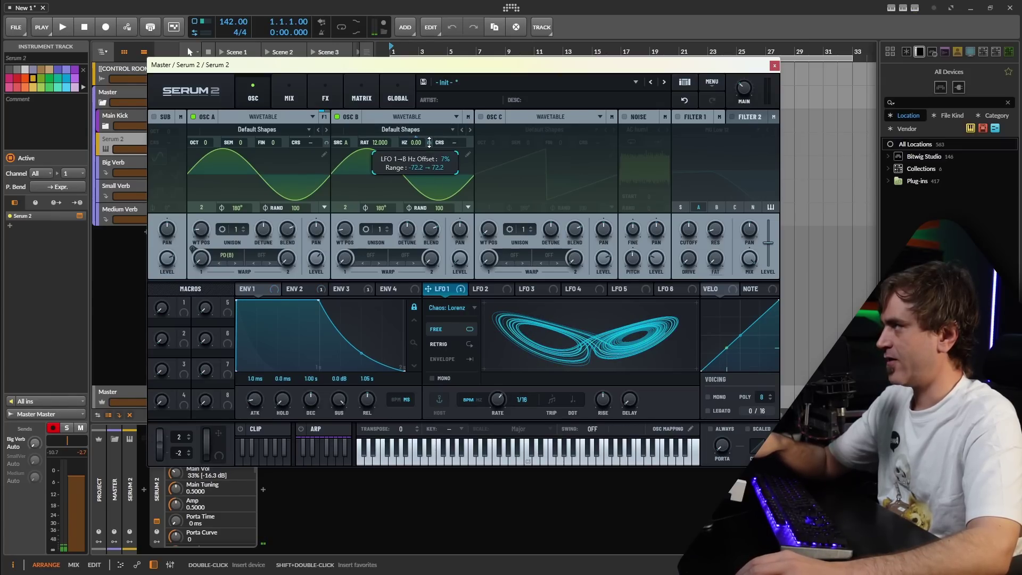
drag(429, 142, 429, 143)
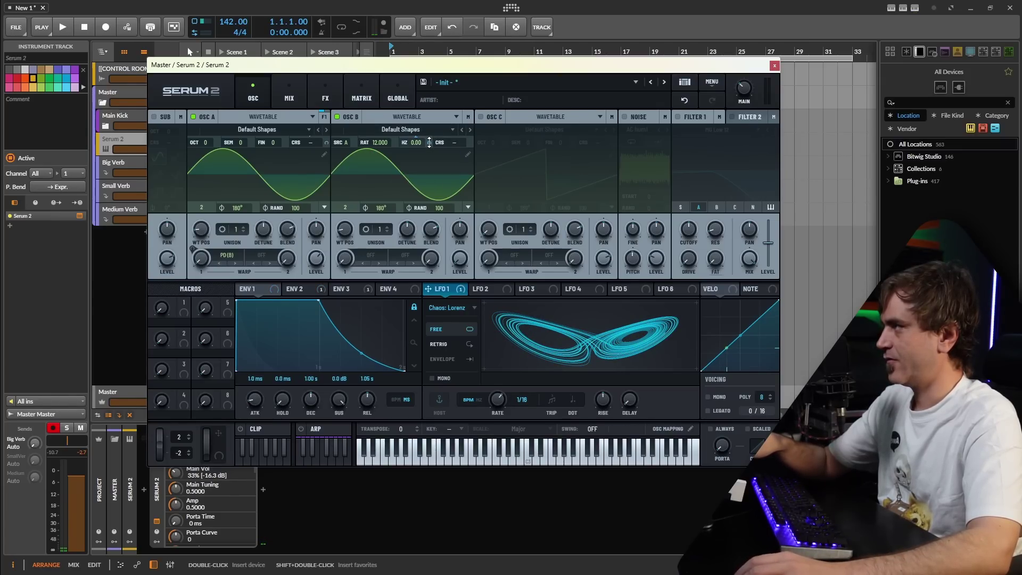
Step: Shape Env 1 with a decay of about 490 ms and a -12.3 dB sustain, and play test notes
click(257, 293)
mouse_move(337, 400)
mouse_down()
mouse_move(316, 421)
mouse_move(309, 410)
mouse_move(332, 398)
mouse_up()
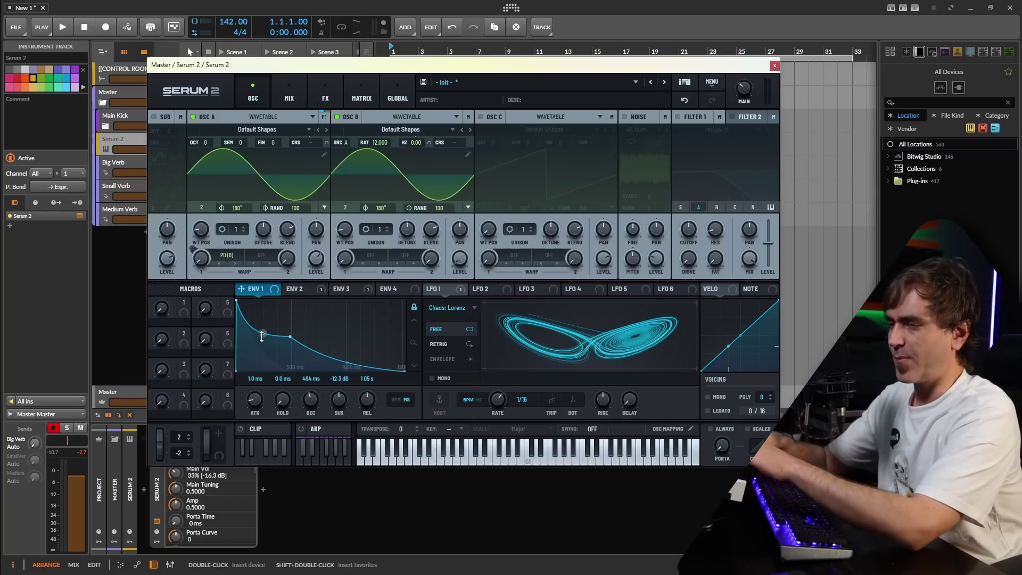
key(a)
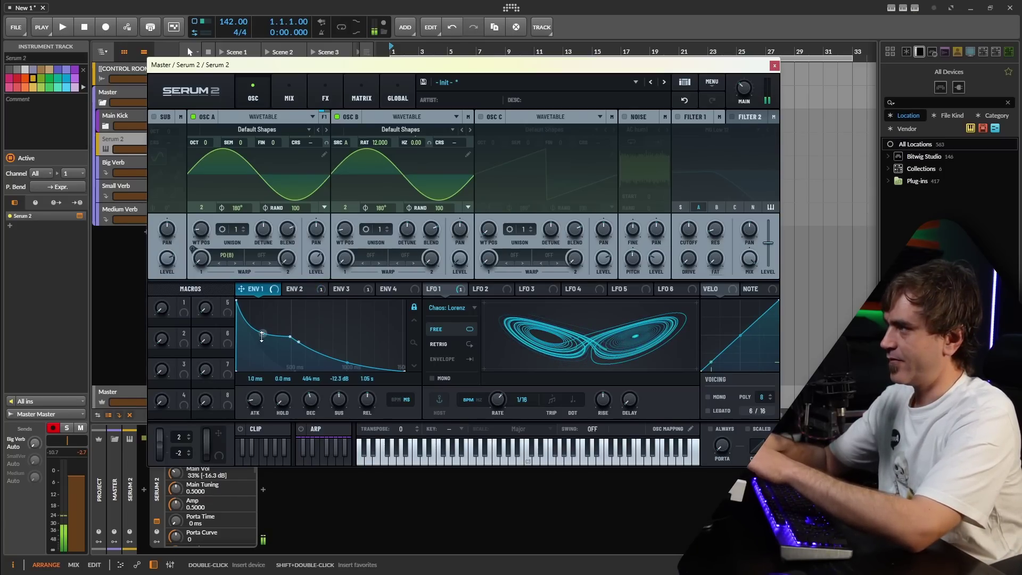
key(a)
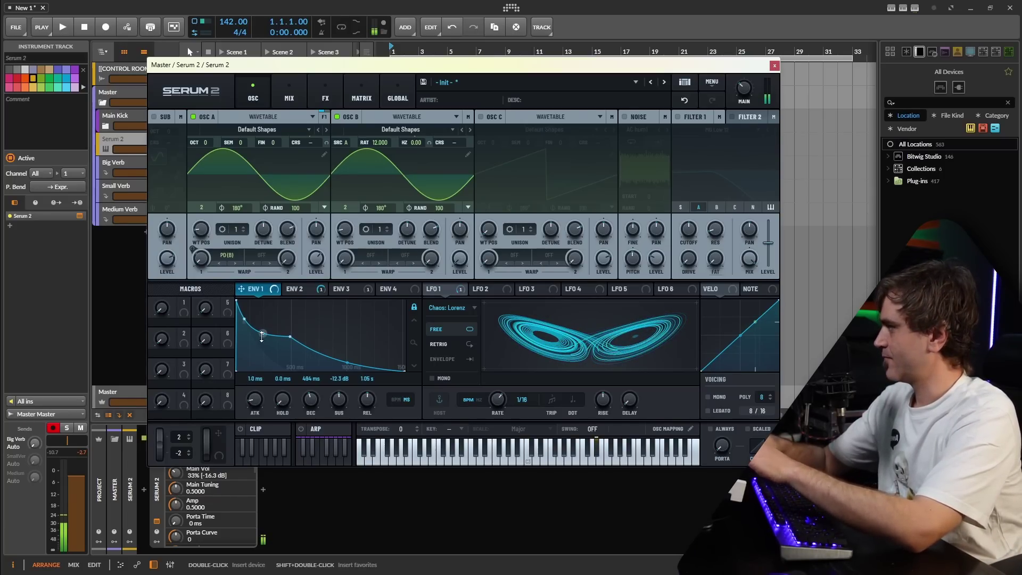
key(f)
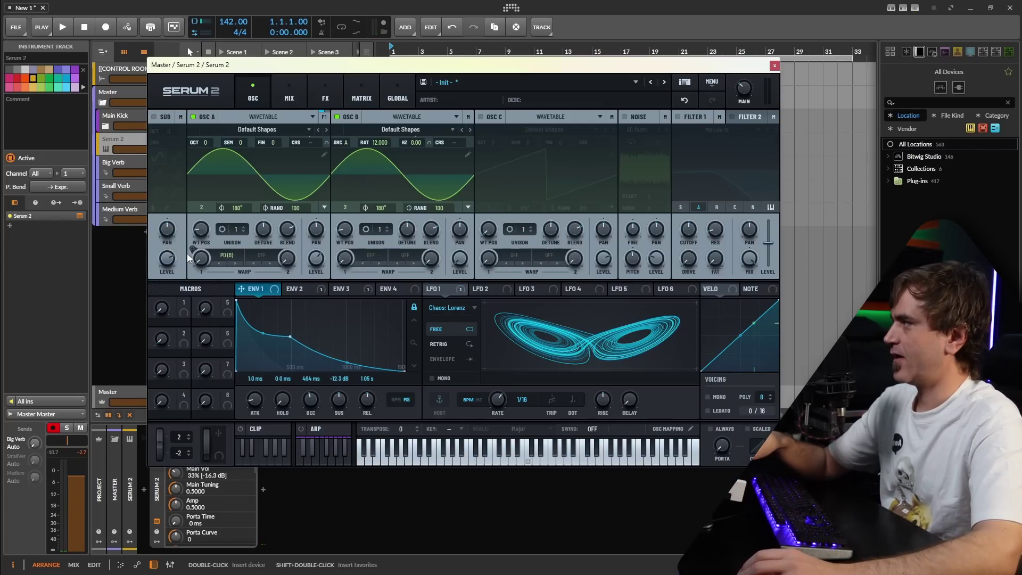
Step: Assign note velocity as the aux source for Env 2's modulation of oscillator A's warp, and play test notes
click(722, 291)
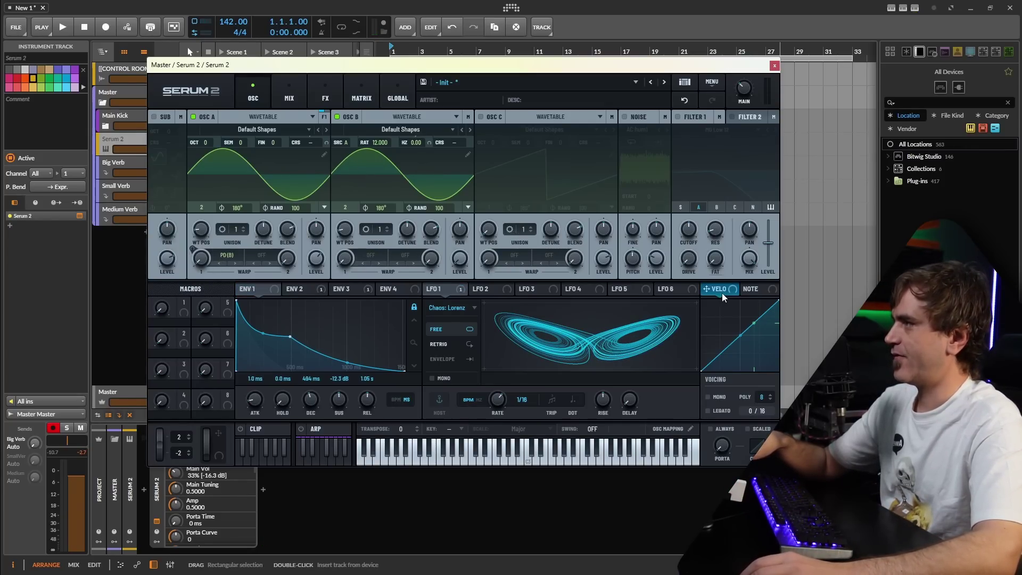
click(193, 251)
right_click(193, 251)
mouse_move(255, 285)
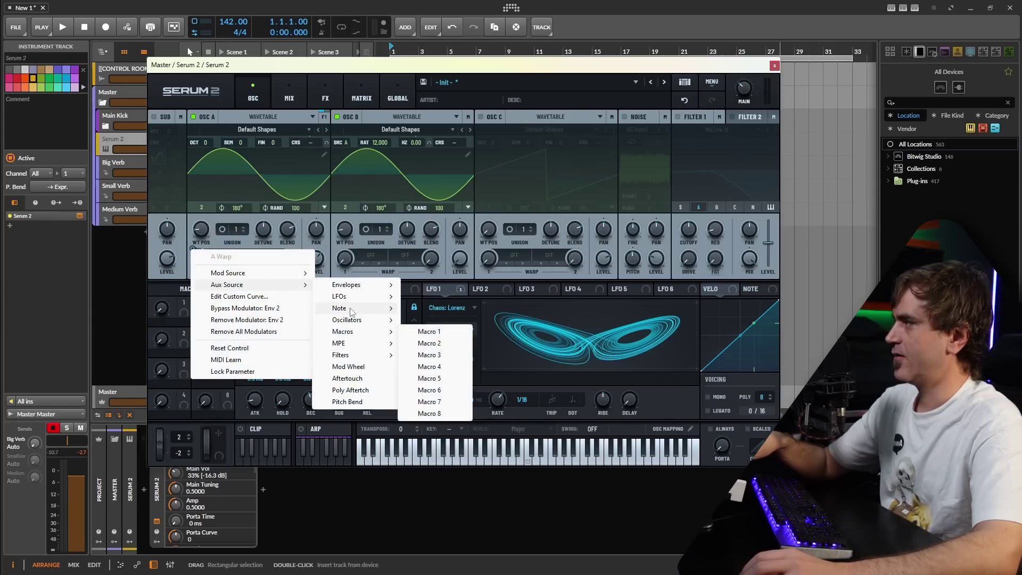
mouse_move(341, 308)
click(440, 355)
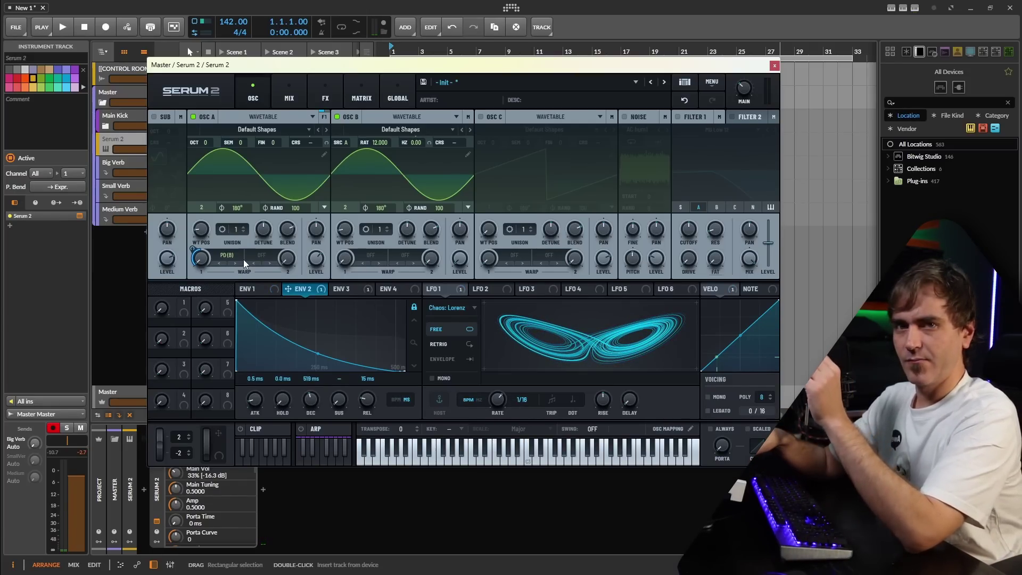
key(a)
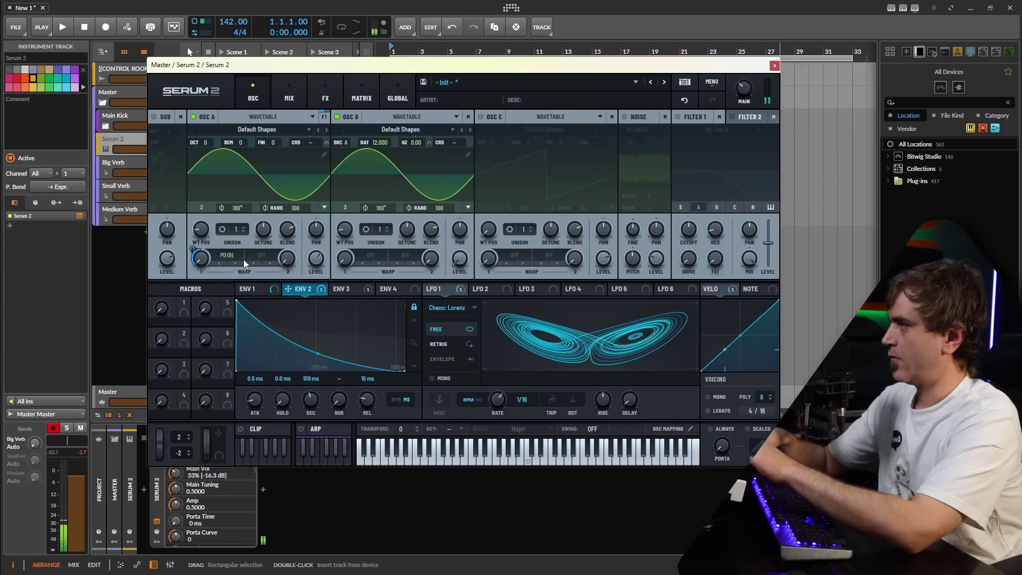
key(a)
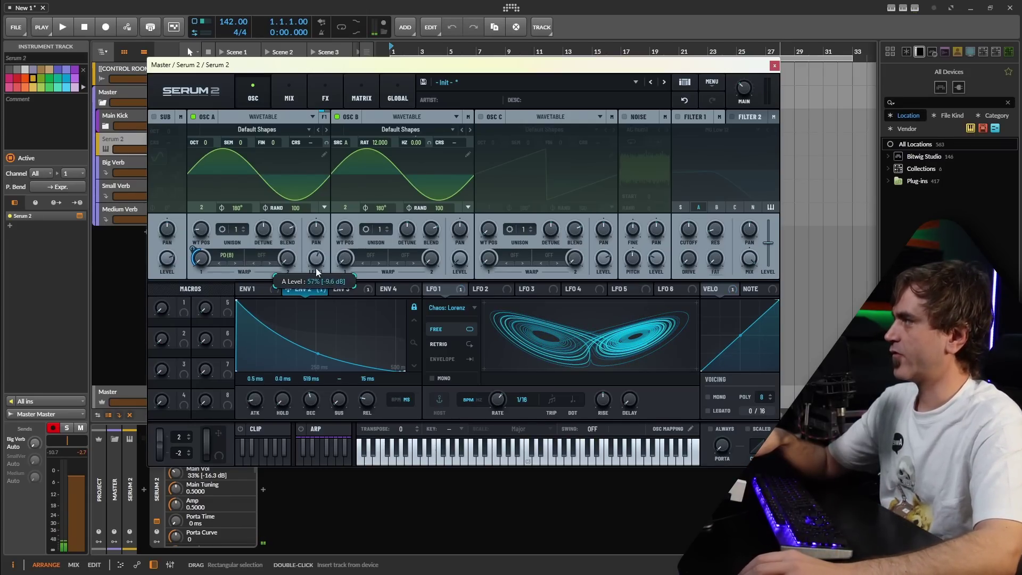
Step: Modulate oscillator A's level with velocity and play a phrase to hear the dynamics
click(619, 289)
drag(711, 289, 314, 256)
key(a)
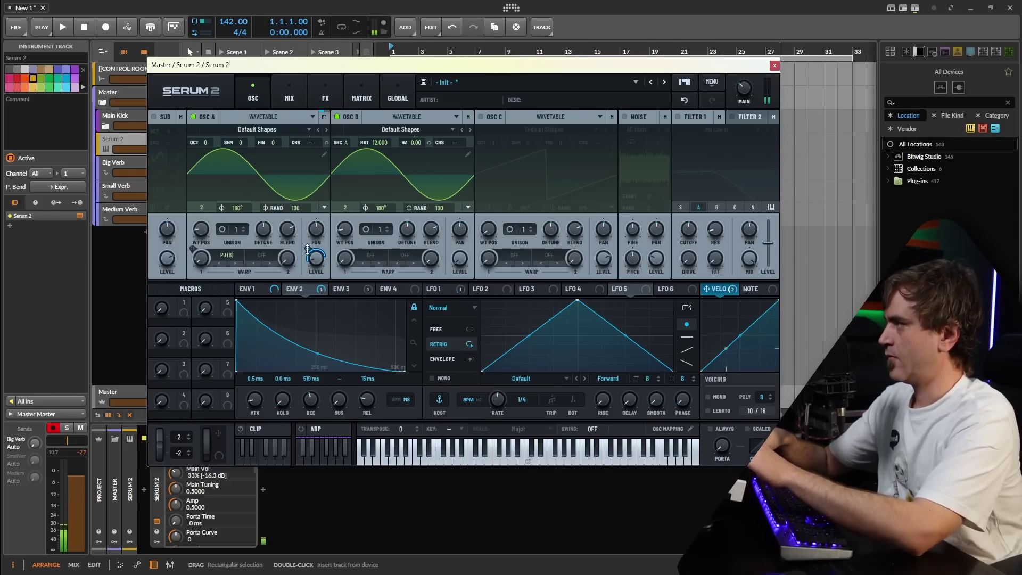
key(f)
key(k)
key(l)
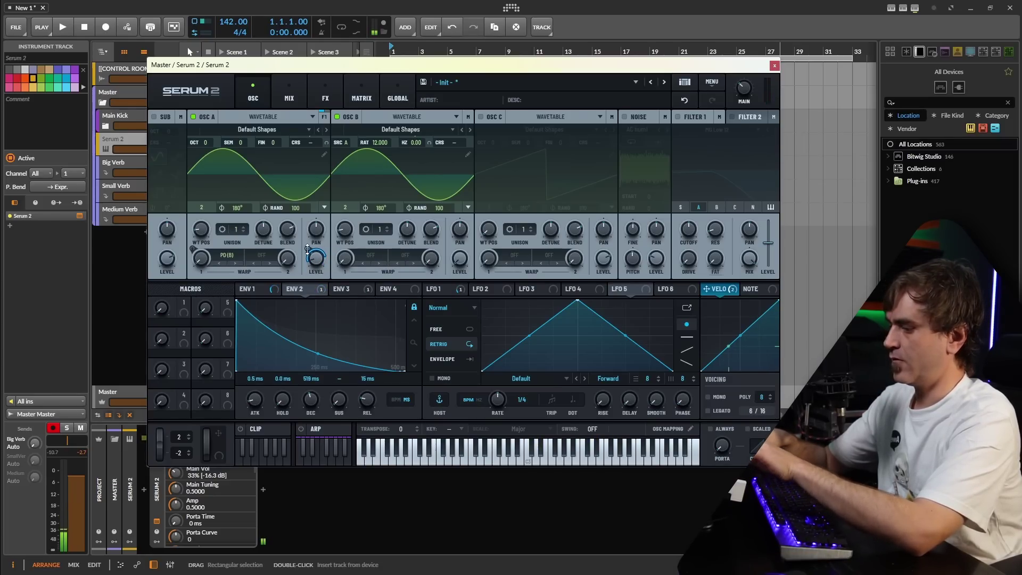
key(k)
key(h)
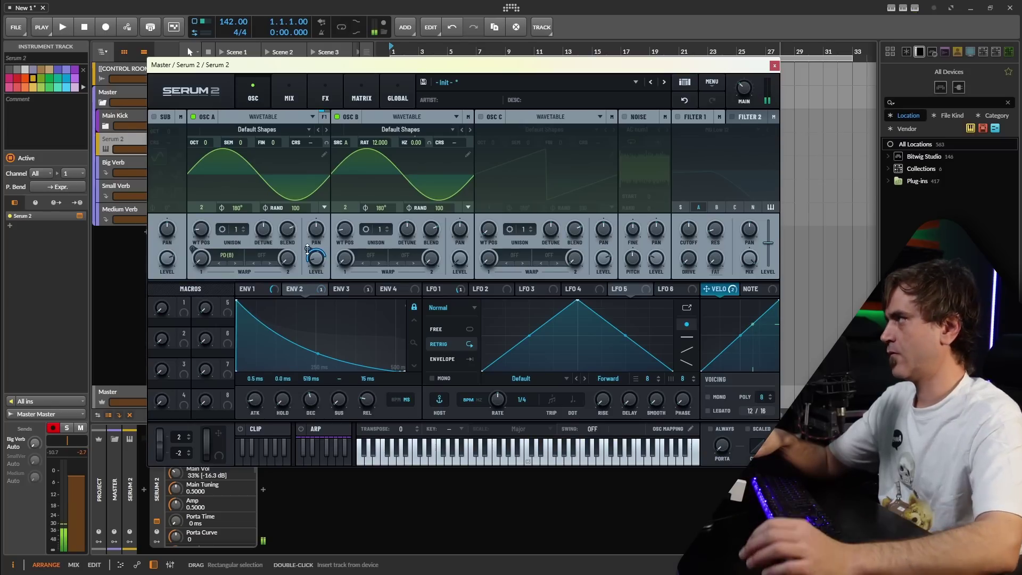
Step: Add a Chorus and a Delay to the main effects chain
click(331, 99)
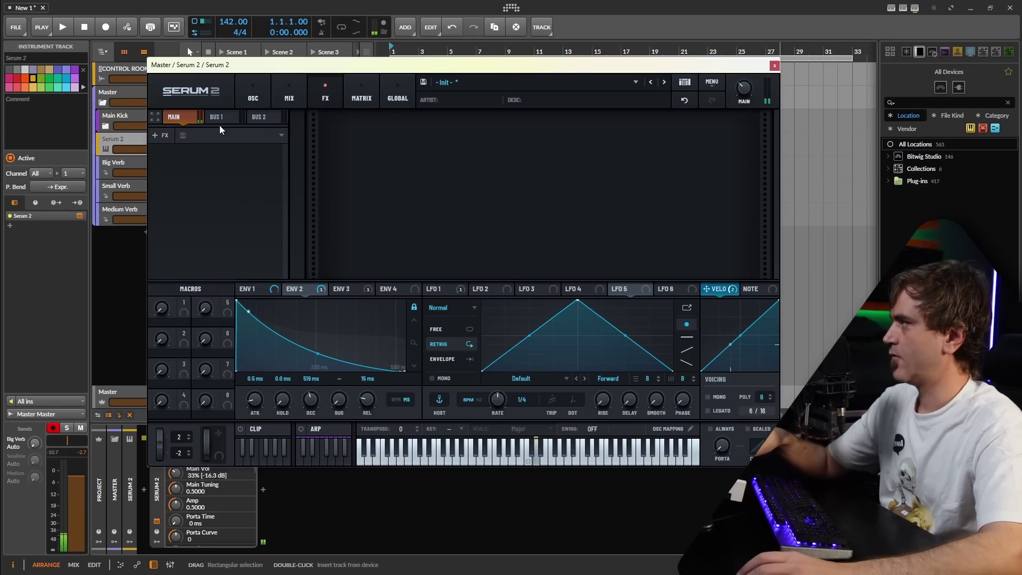
click(161, 135)
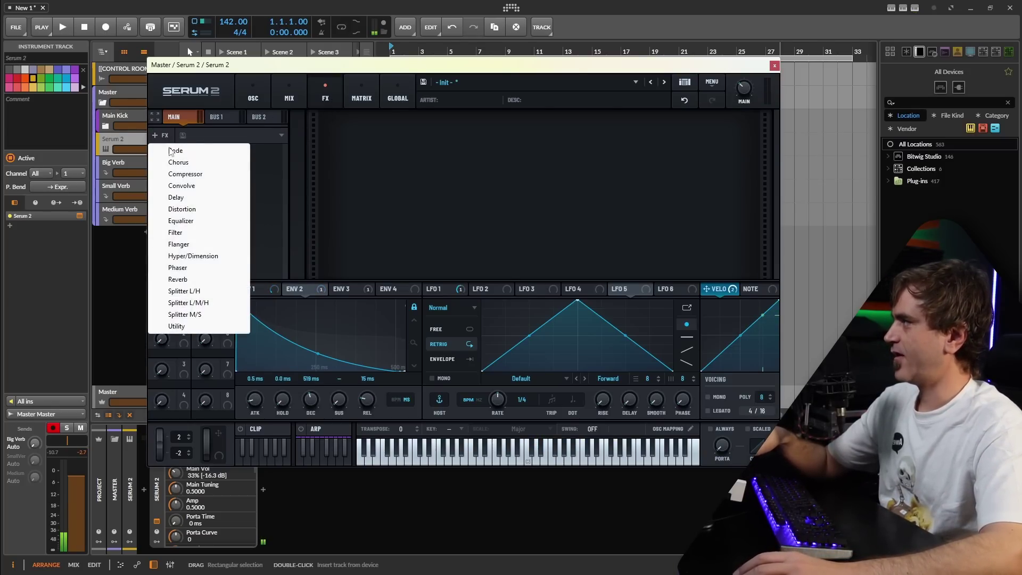
click(191, 168)
click(164, 135)
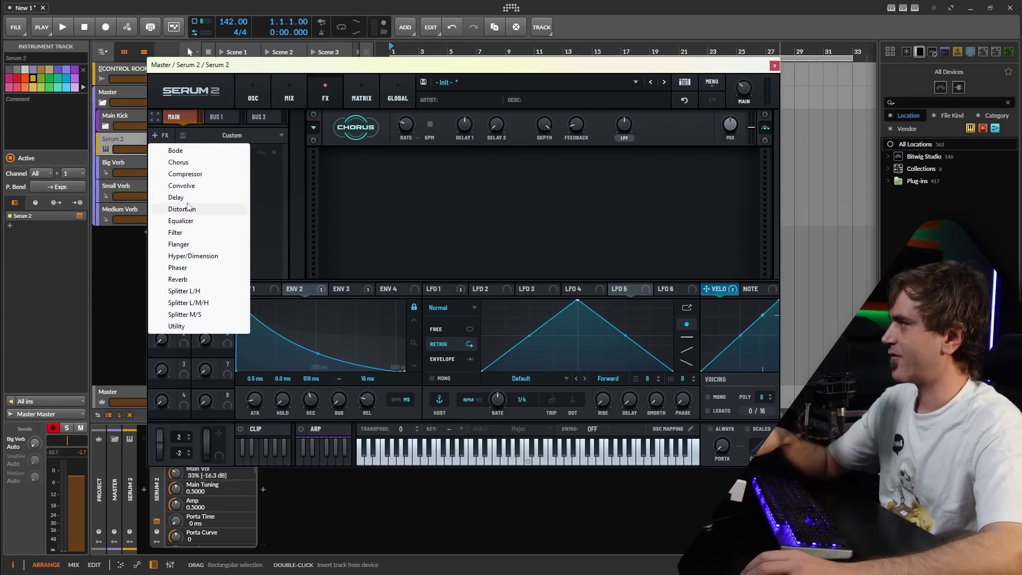
click(177, 198)
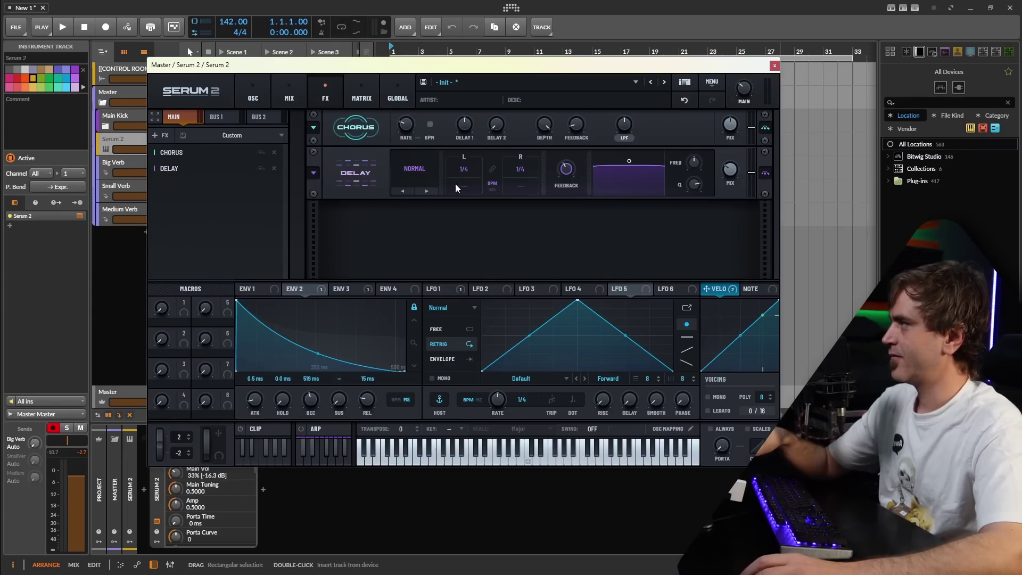
Step: Set the Delay to Ping-Pong mode with linked 1/8 dotted times on both channels, and narrow its filter band
drag(466, 193, 520, 98)
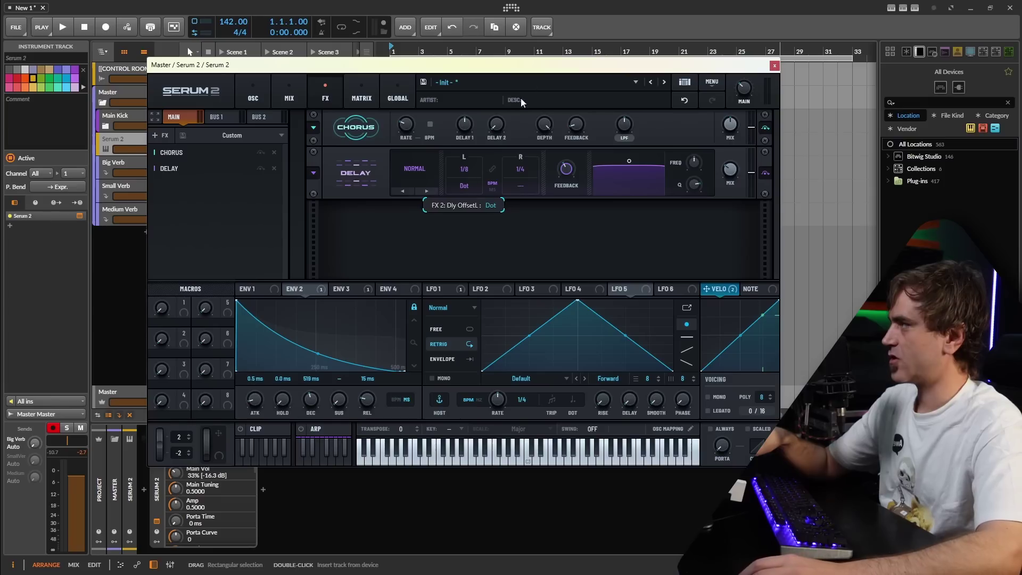
click(492, 168)
click(416, 170)
click(419, 204)
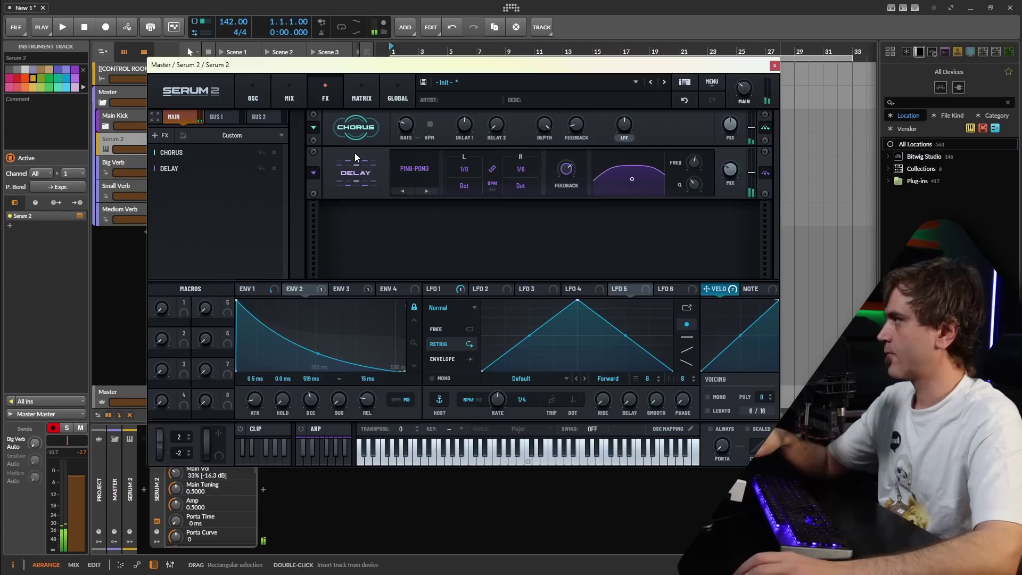
Step: Add a Reverb after the Delay and set its type to Nitrous
click(162, 137)
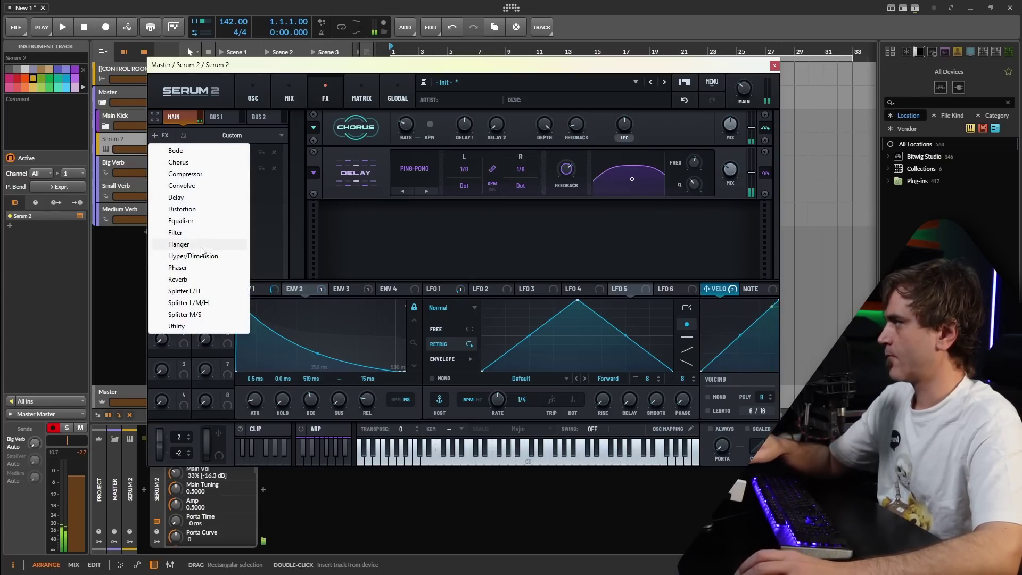
click(186, 279)
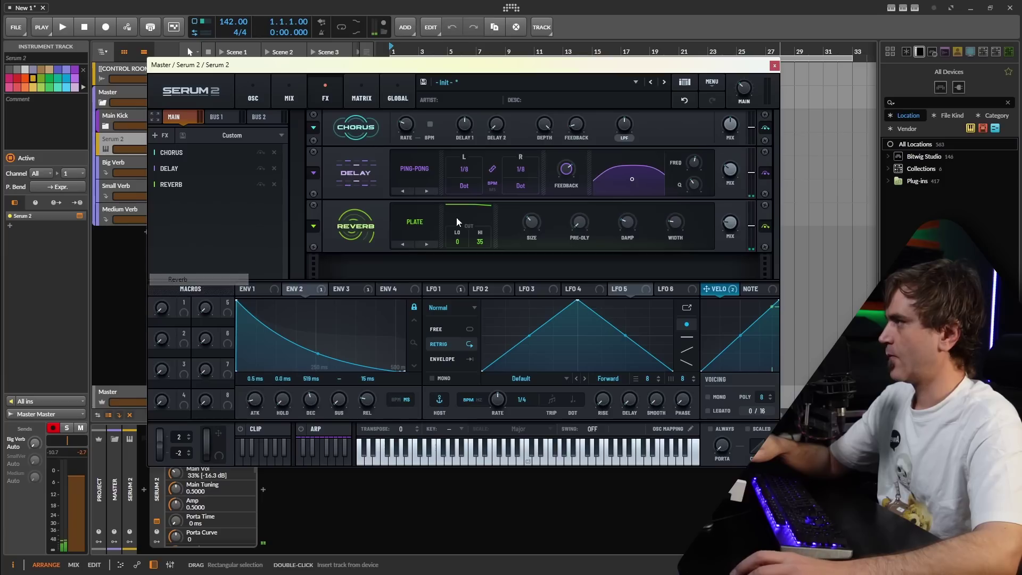
click(416, 235)
click(434, 279)
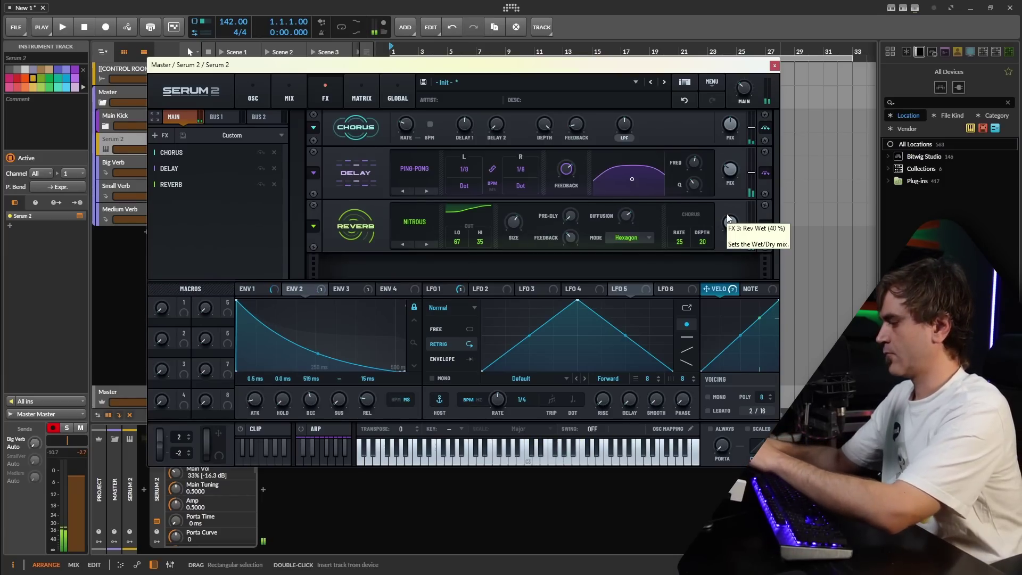
Step: Check the envelopes and tighten Env 2 to a 0.2 ms attack and a decay of about 381 ms
click(254, 95)
click(255, 289)
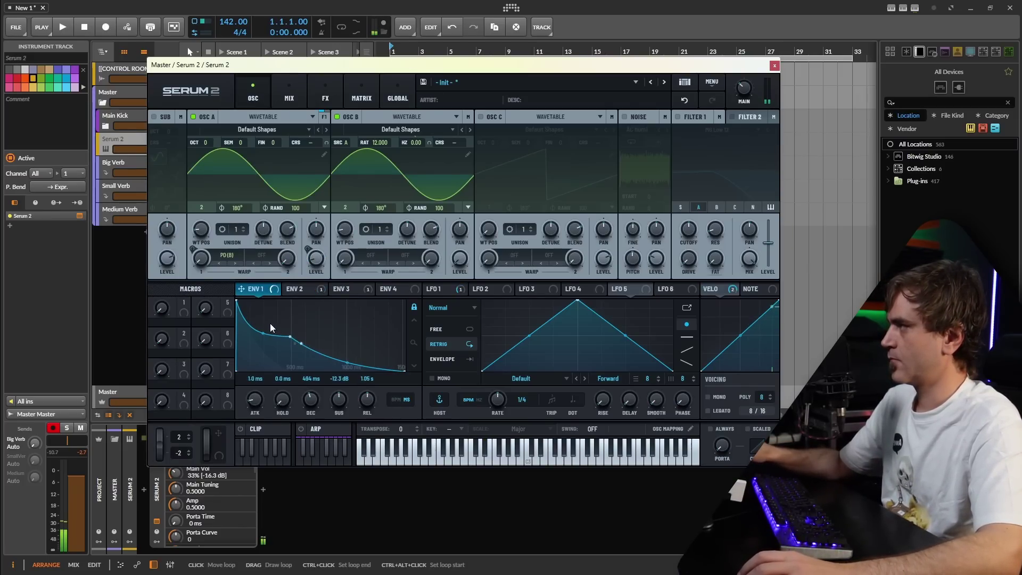
click(296, 290)
click(349, 292)
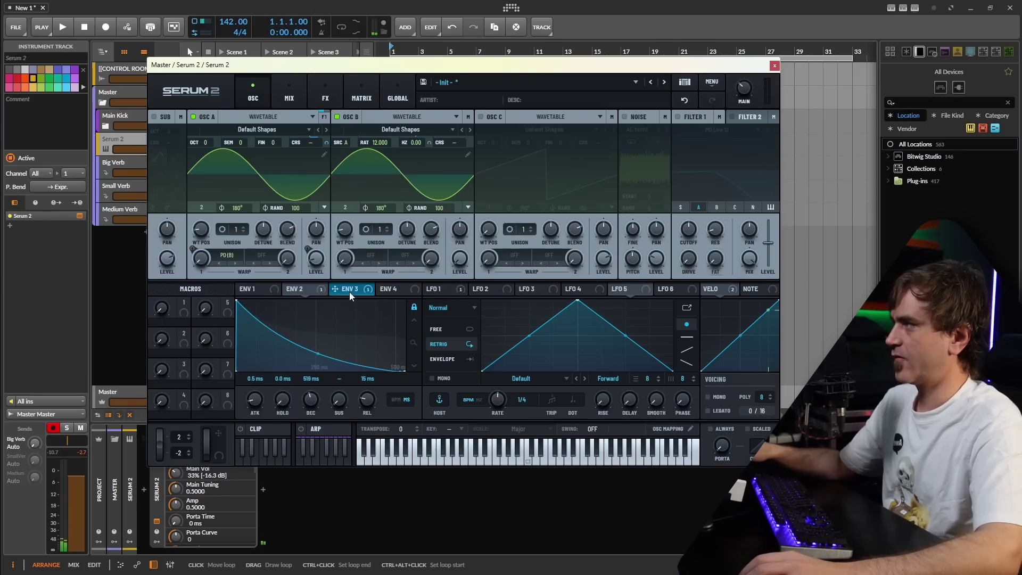
click(302, 291)
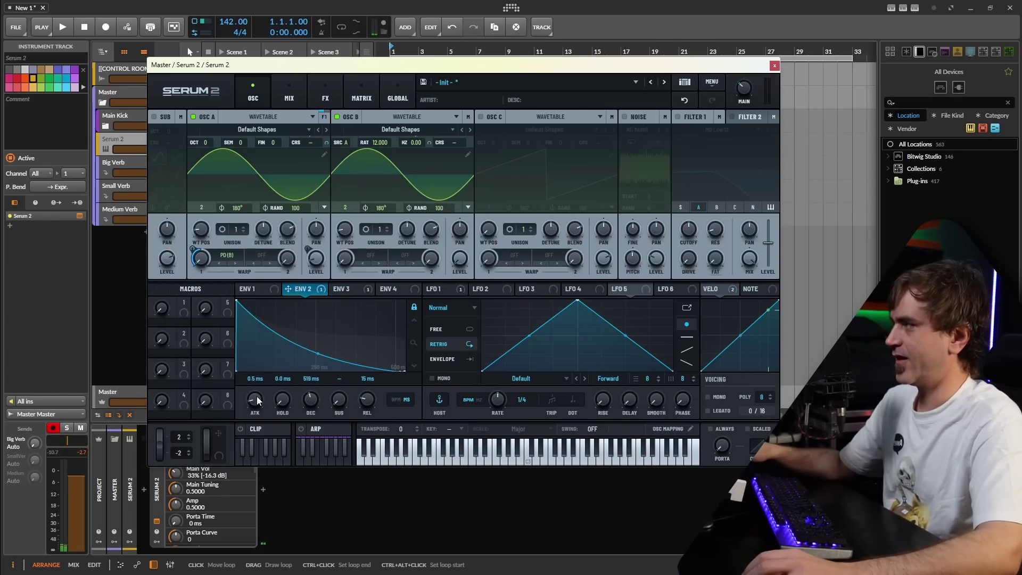
drag(256, 396, 317, 401)
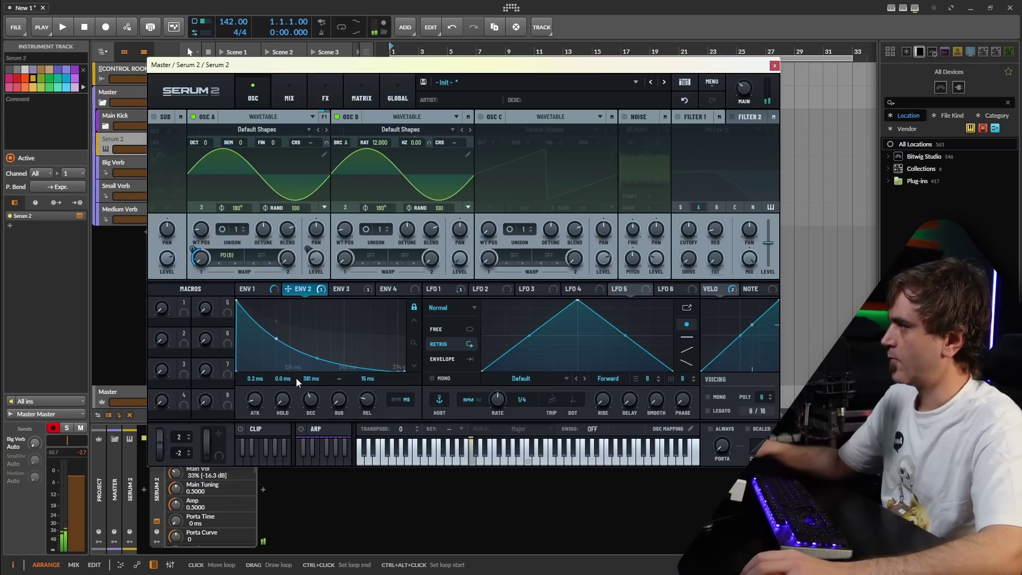
Step: Shorten Env 3's decay to about 3.1 ms and Env 2's decay to about 259 ms
click(343, 289)
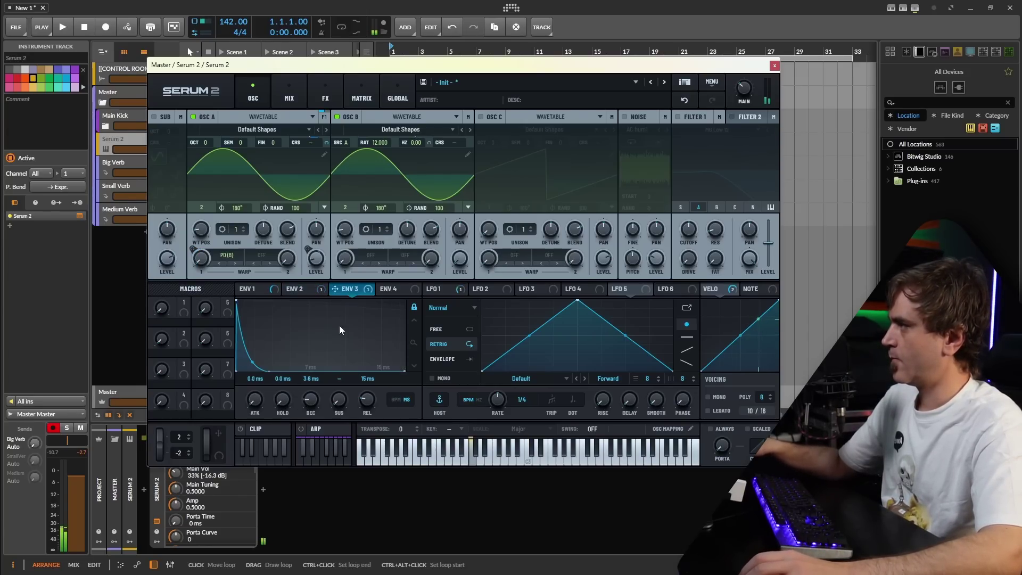
drag(311, 403, 311, 409)
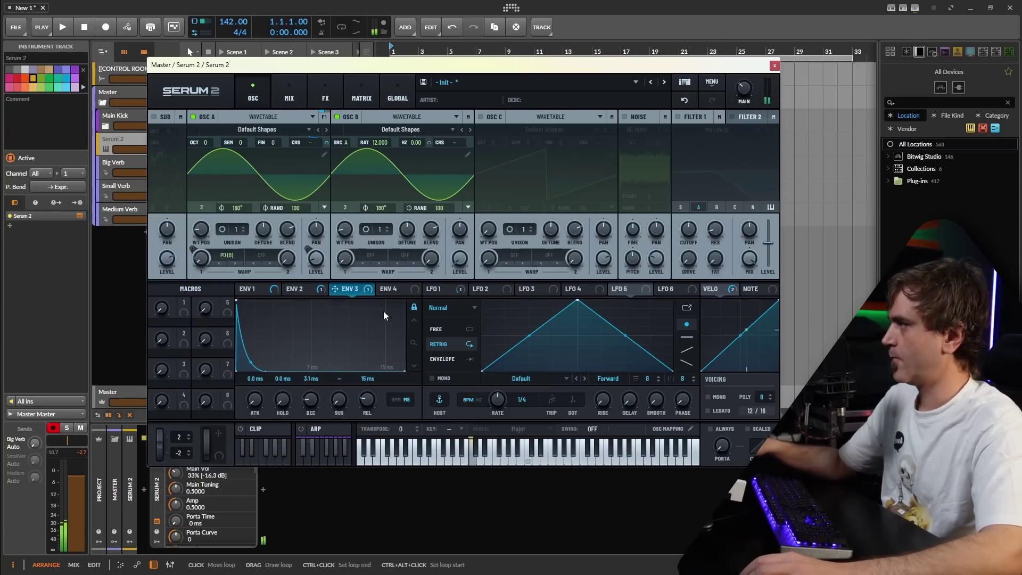
click(294, 289)
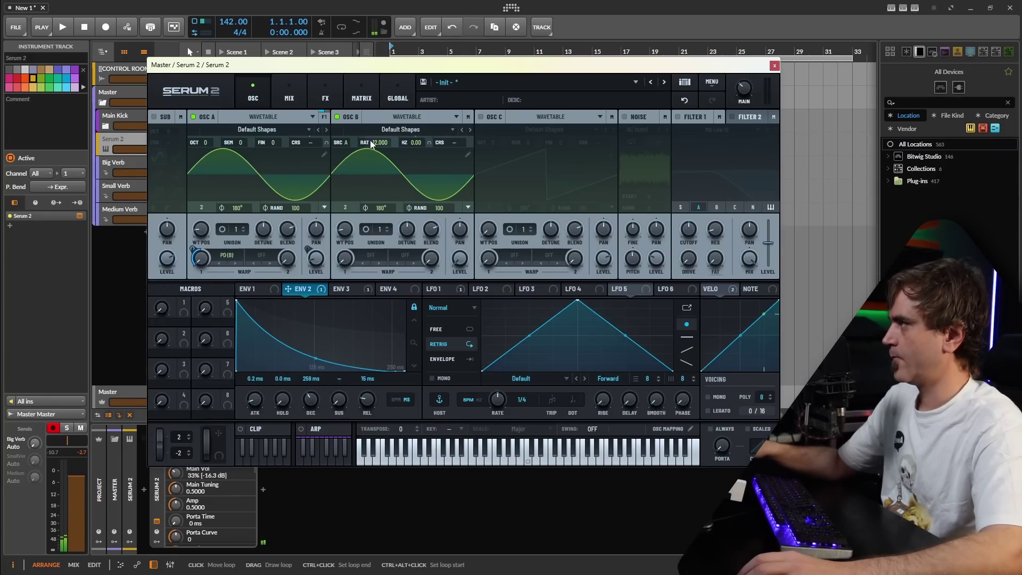
Step: Try oscillator B ratios of 9, 8, 14 and 16 against oscillator A while playing test notes
drag(371, 141, 379, 138)
scroll(379, 142, down, 1)
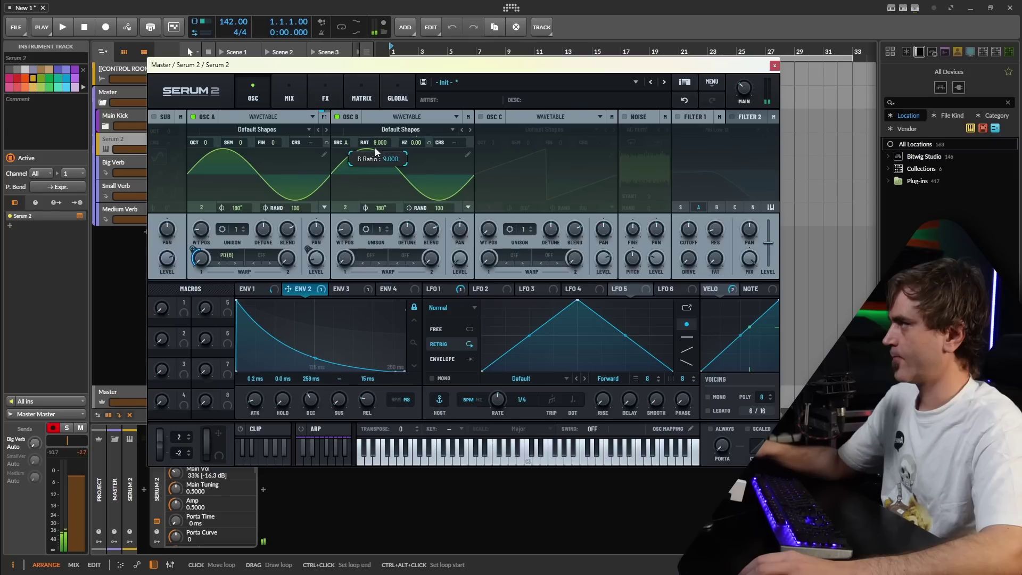
scroll(375, 149, down, 1)
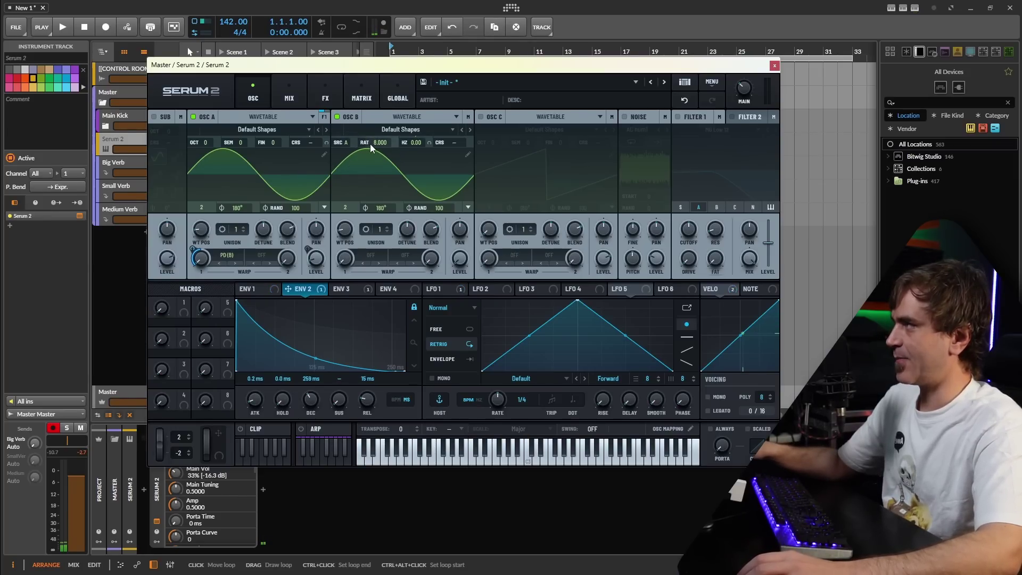
scroll(375, 144, up, 6)
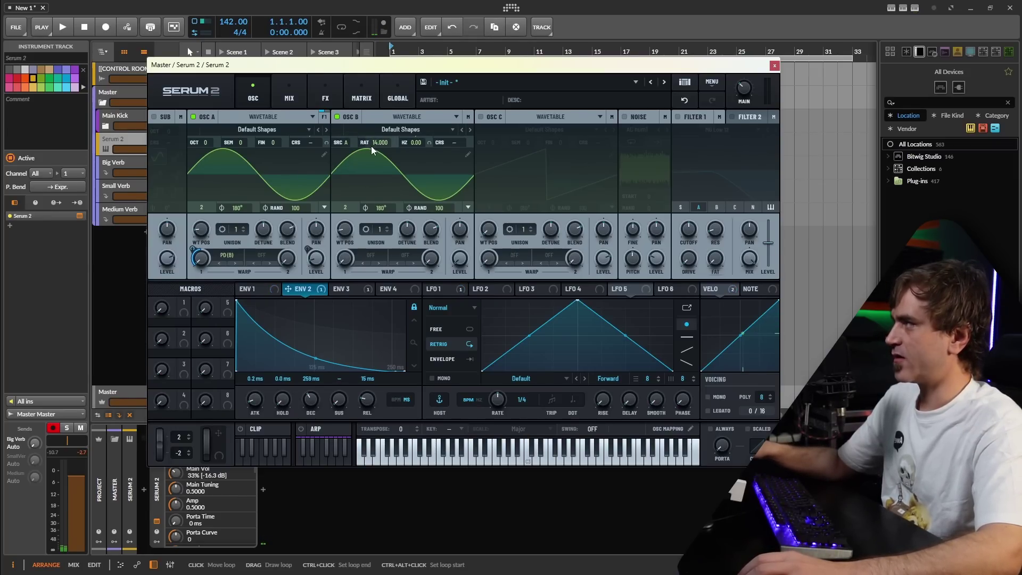
scroll(376, 144, up, 2)
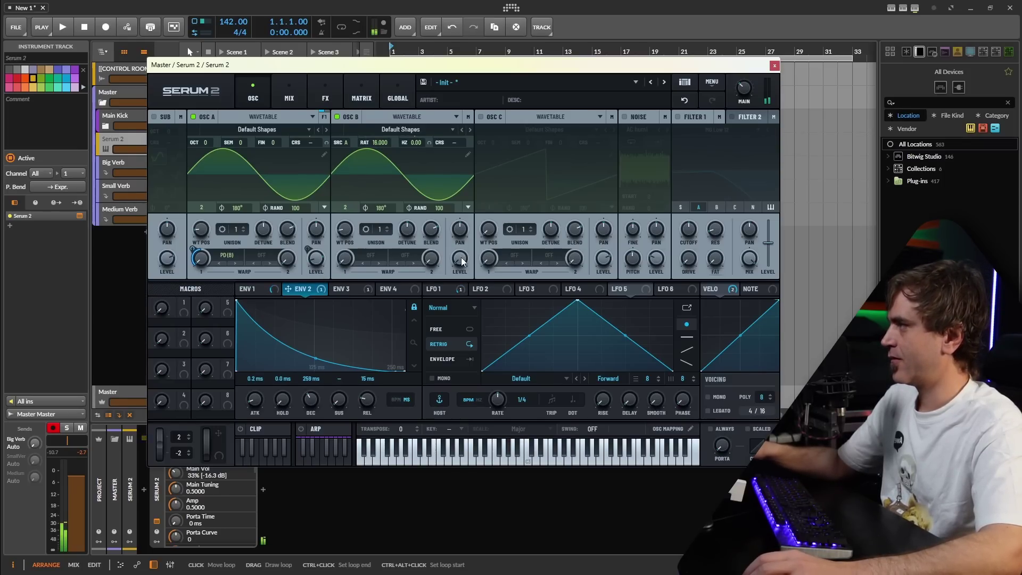
Step: Adjust oscillator B's level, modulate it with Env 3, and play test notes
drag(460, 259, 478, 202)
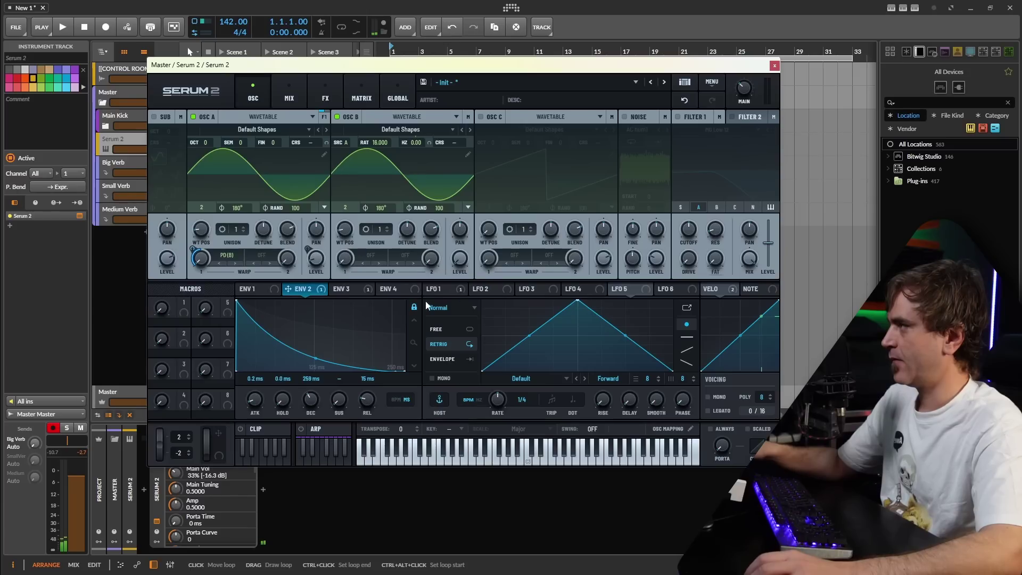
click(382, 294)
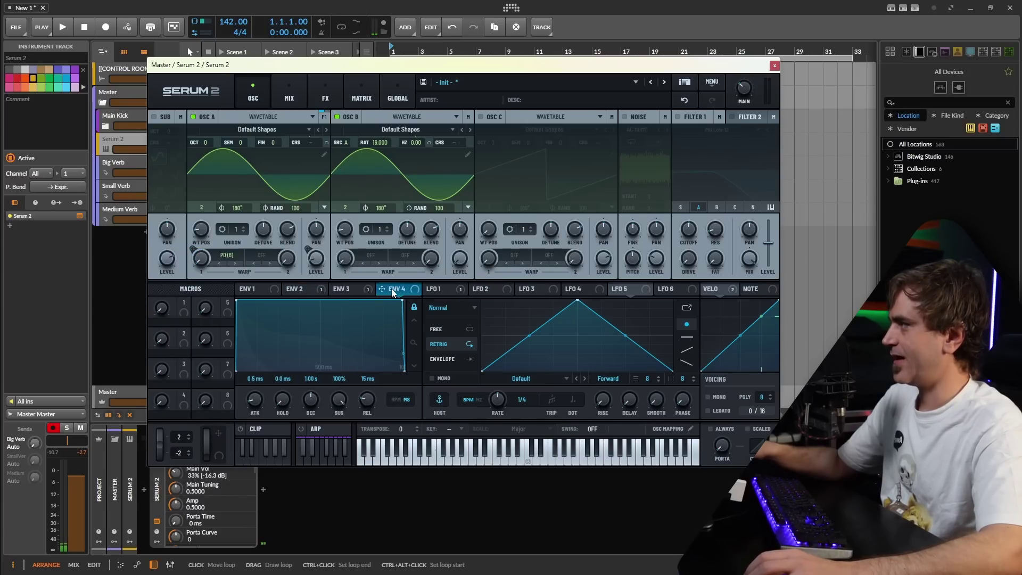
click(342, 292)
drag(350, 290, 467, 270)
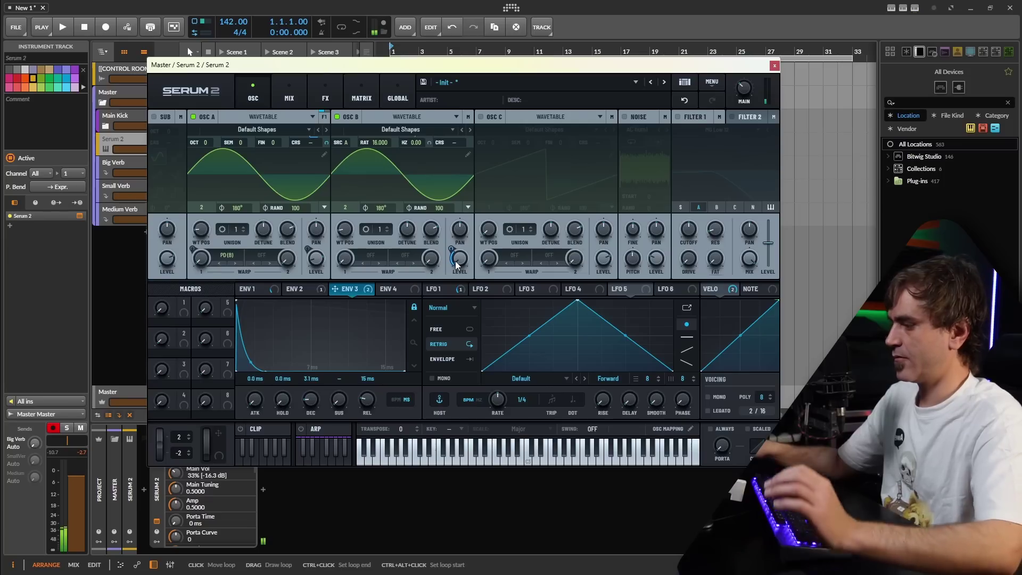
mouse_move(456, 265)
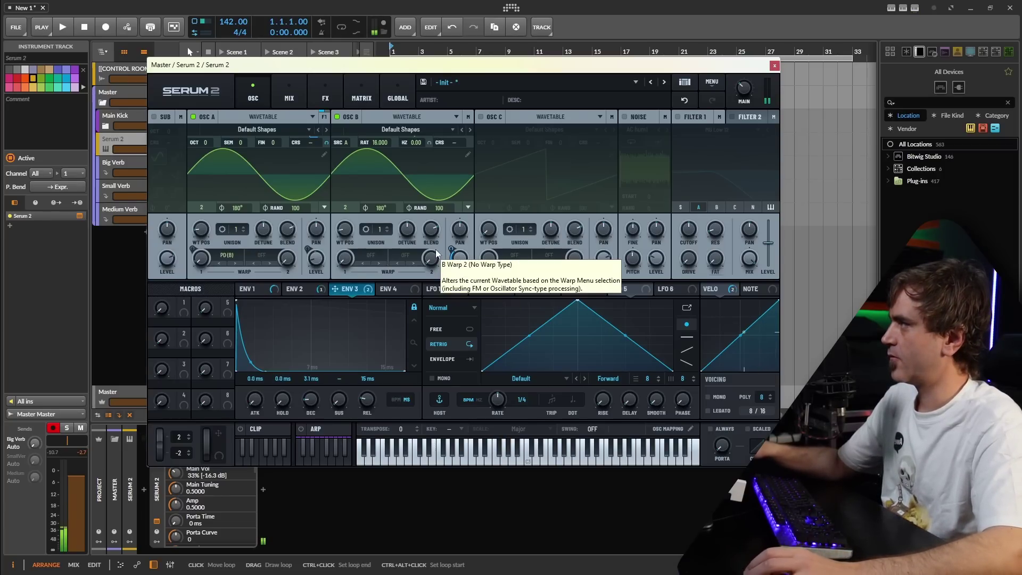
Step: Set oscillator B's ratio to 23.000 and Env 2's modulation of oscillator A's warp to about 85%
mouse_move(373, 142)
mouse_down()
mouse_move(378, 169)
mouse_move(389, 137)
mouse_up()
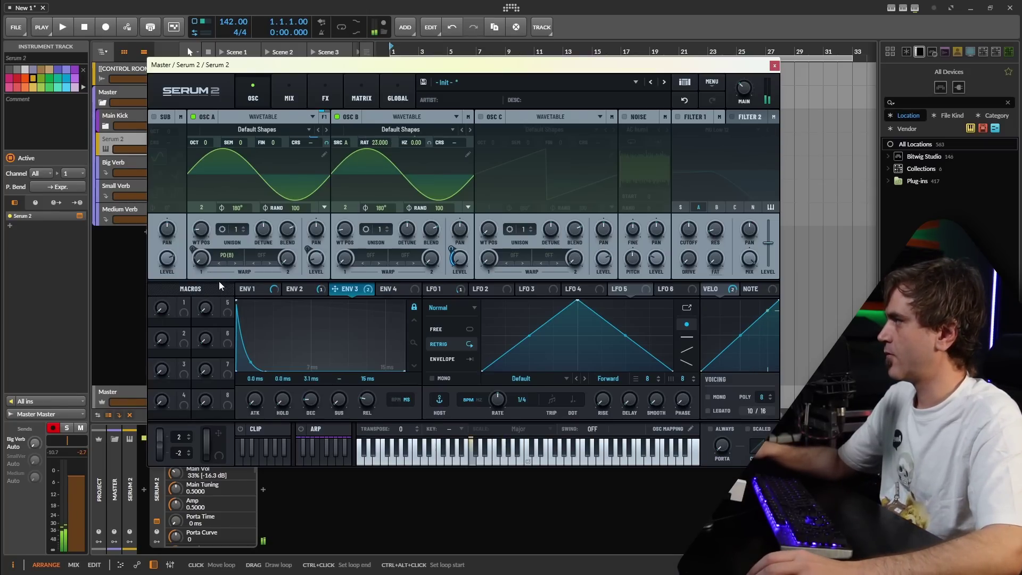
click(291, 290)
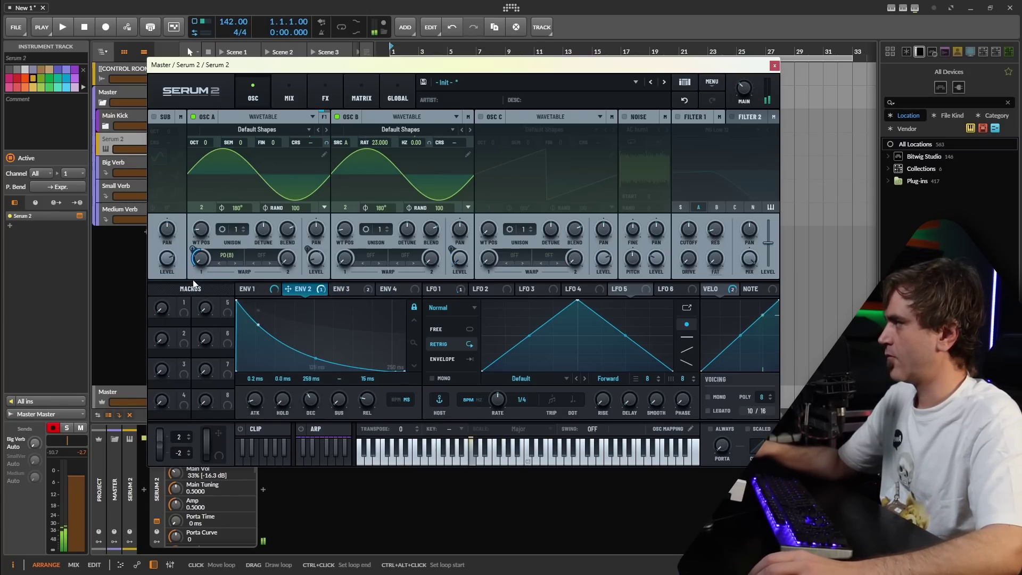
drag(198, 254, 194, 249)
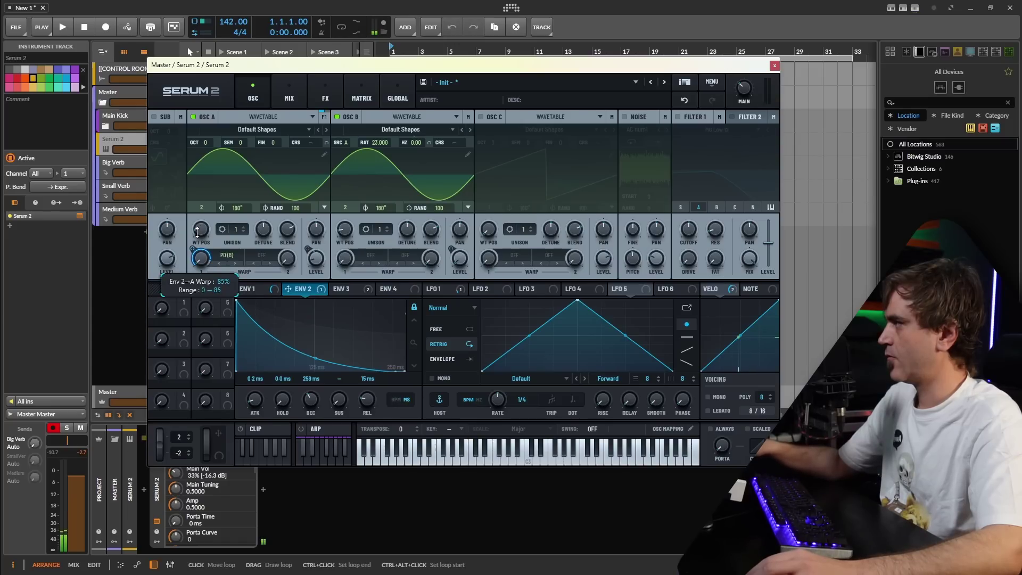
Step: Switch oscillator A's warp mode to FM (B), play test notes, and turn on the Clip module
click(214, 258)
mouse_move(254, 328)
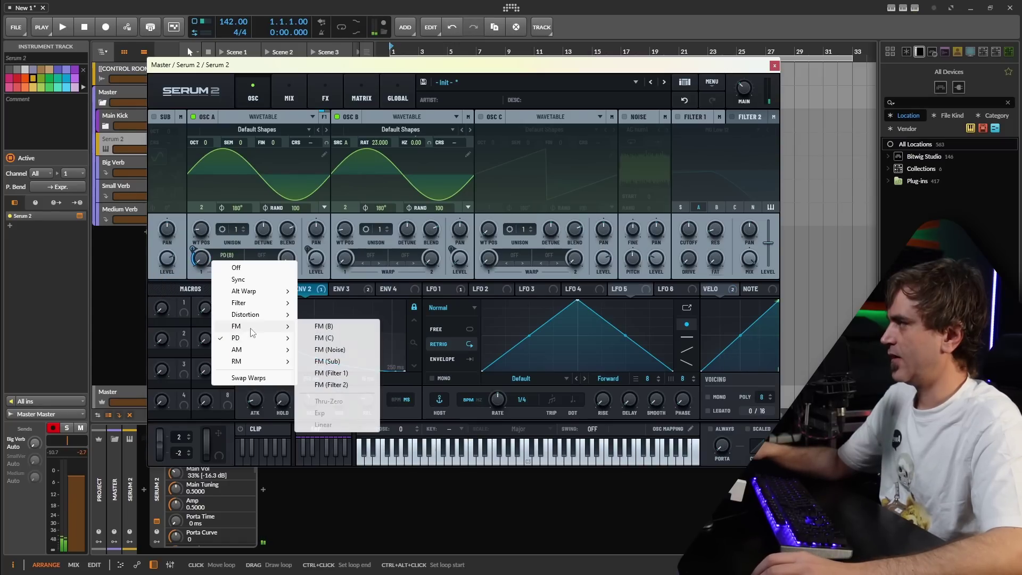
click(331, 329)
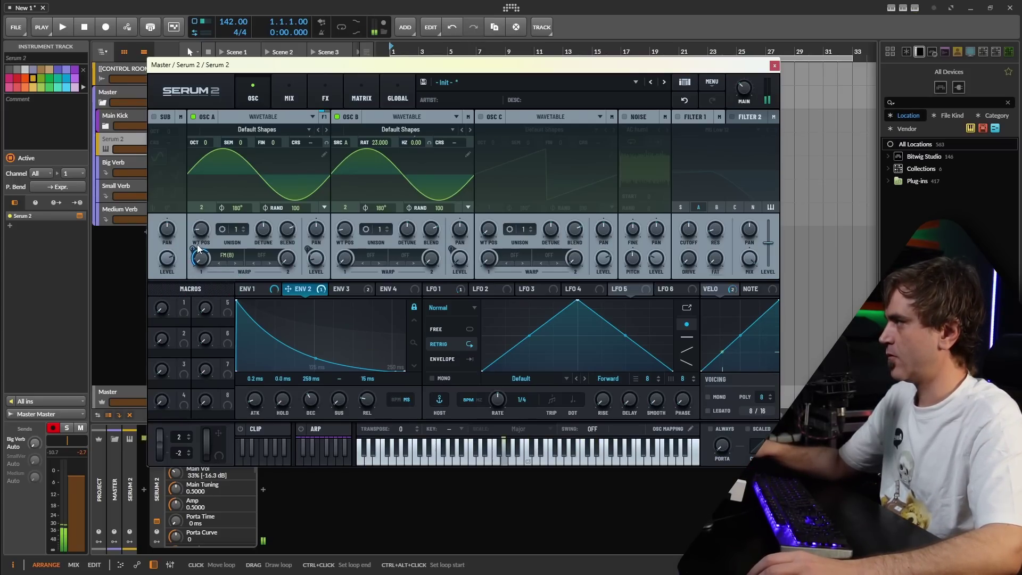
mouse_move(201, 250)
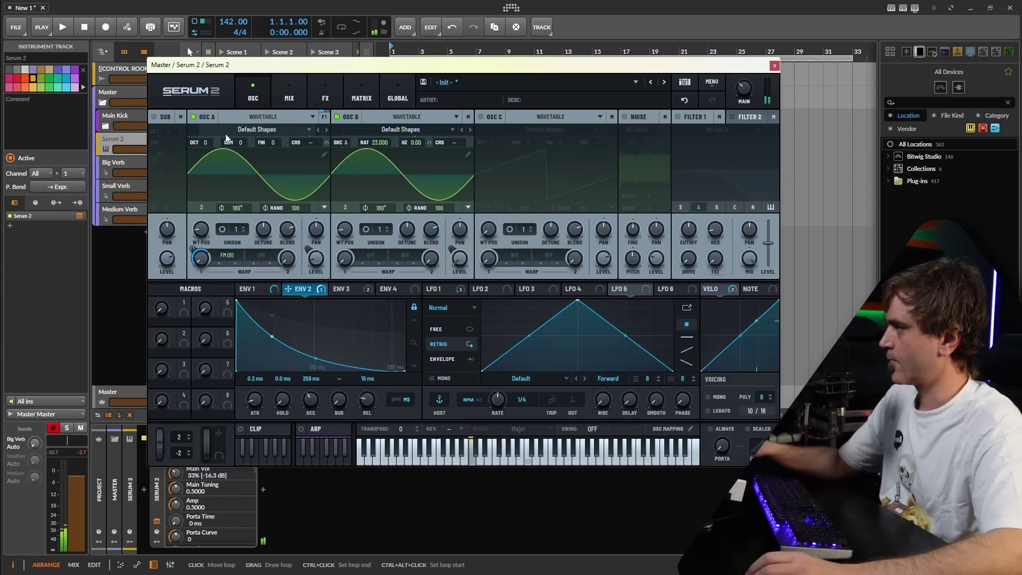
click(242, 431)
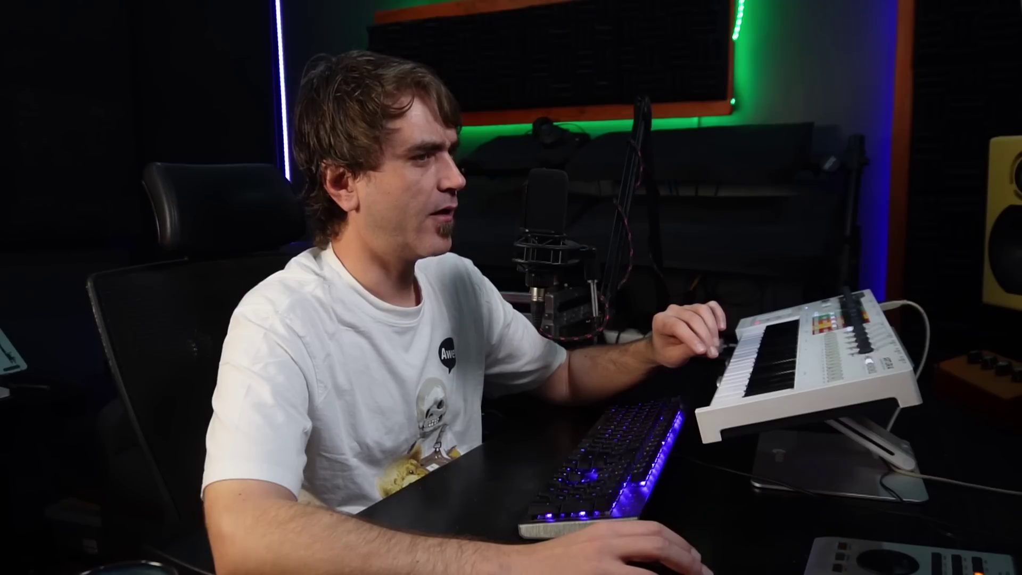